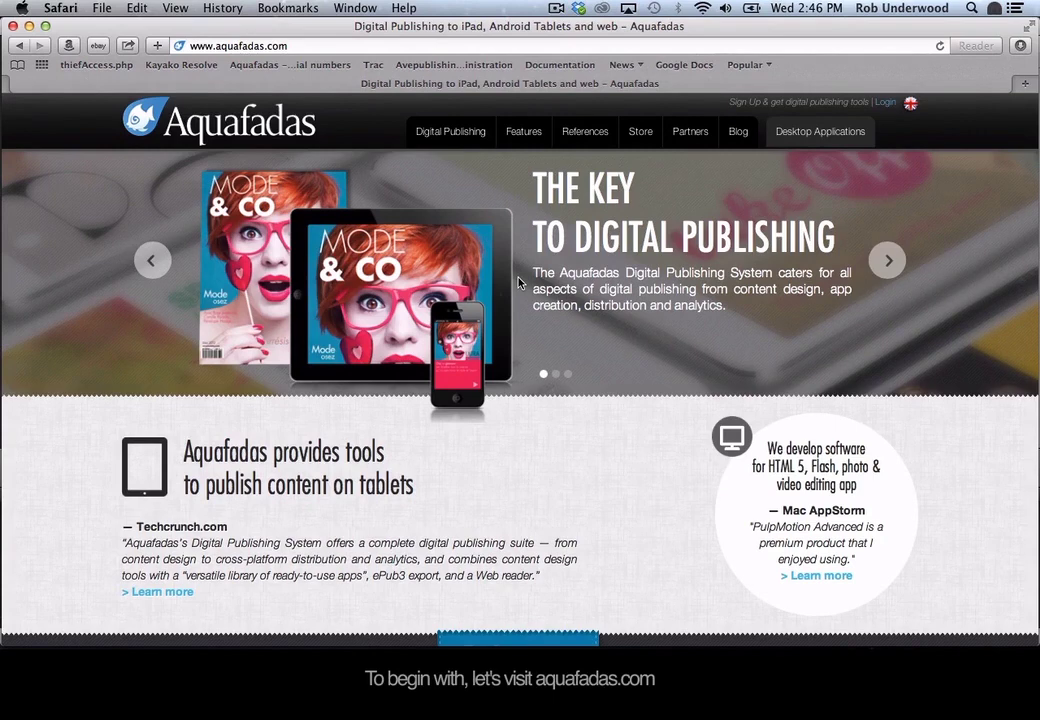
click(297, 42)
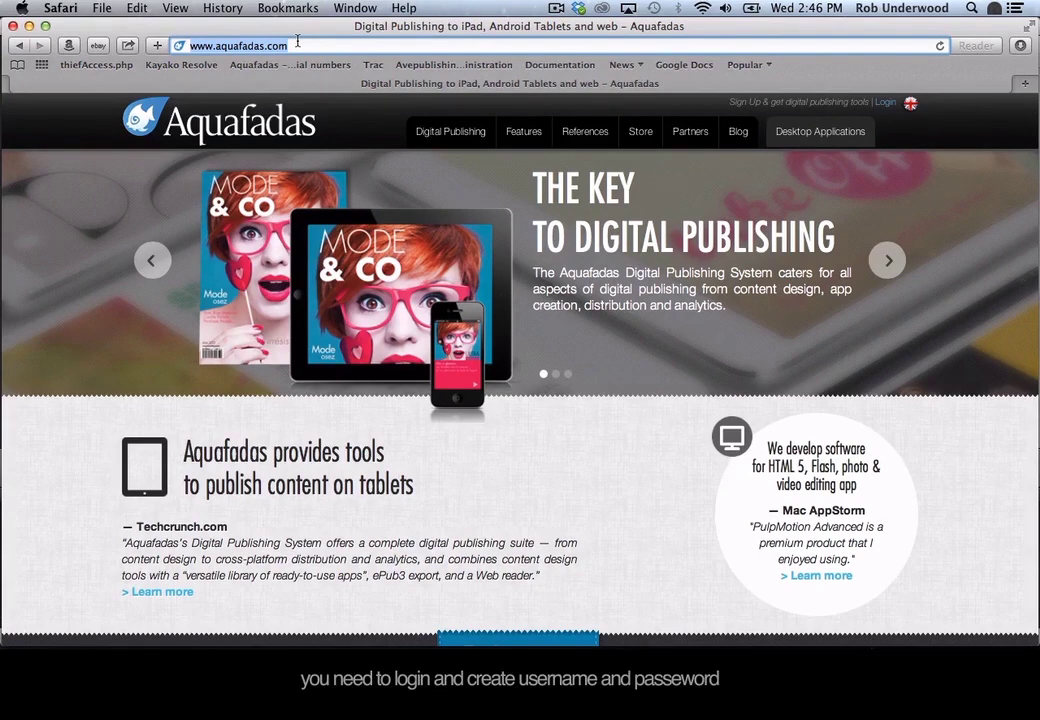
Log in to Cloud Connect with the account email and password from the Login or Register form.
click(885, 104)
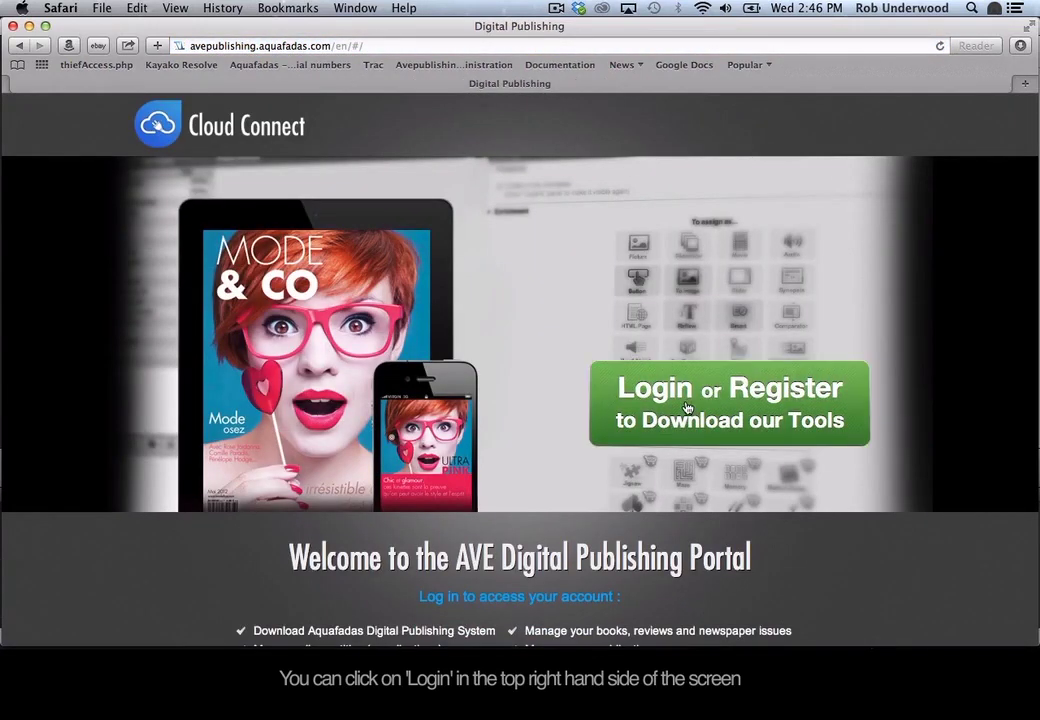
click(687, 407)
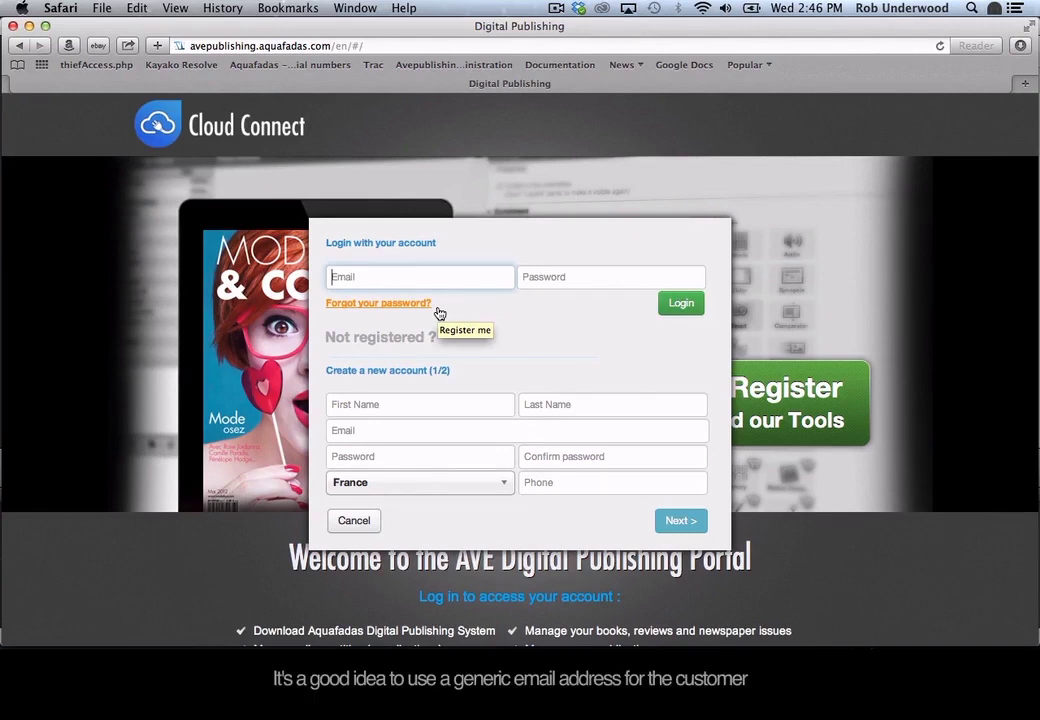
click(362, 406)
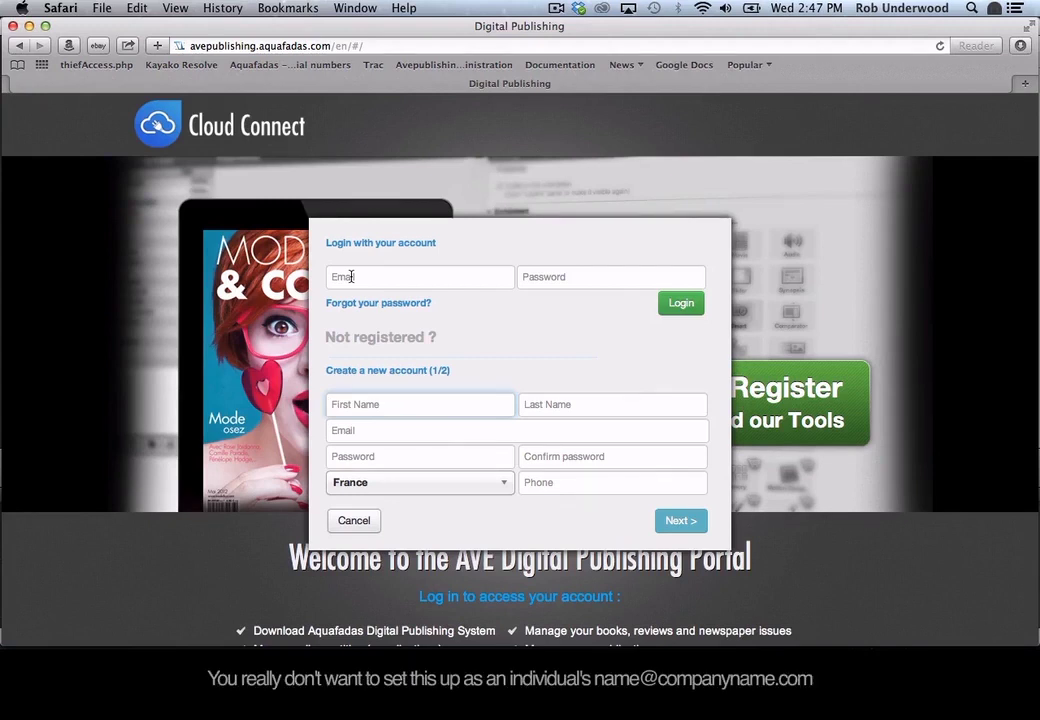
click(351, 277)
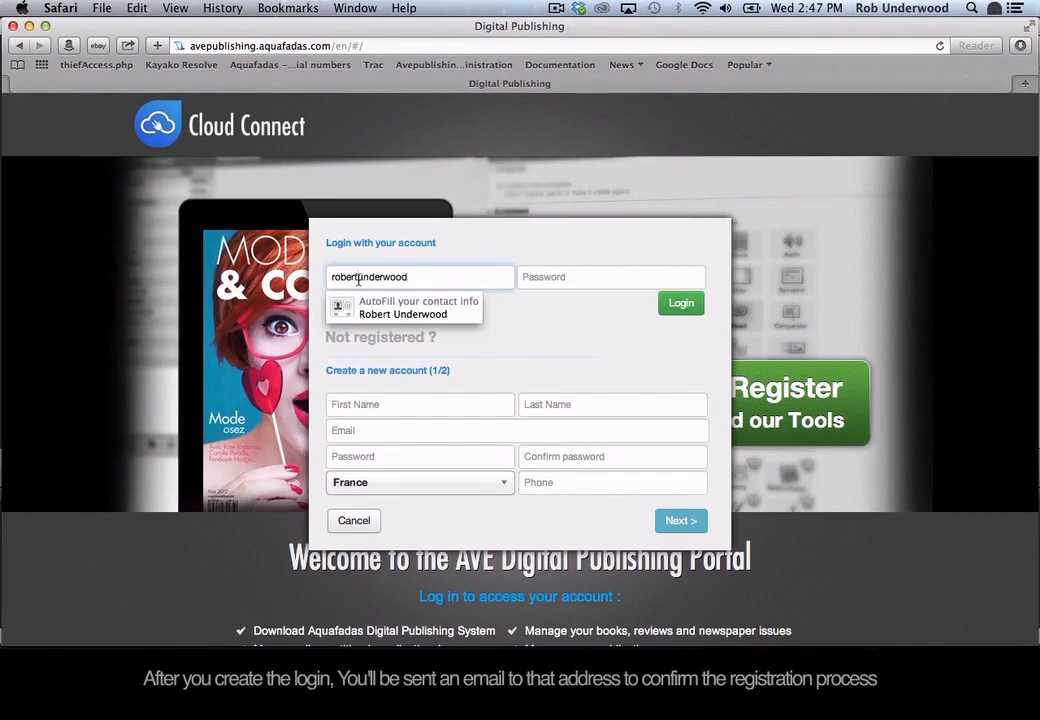
key(Tab)
text(••••••••)
click(682, 303)
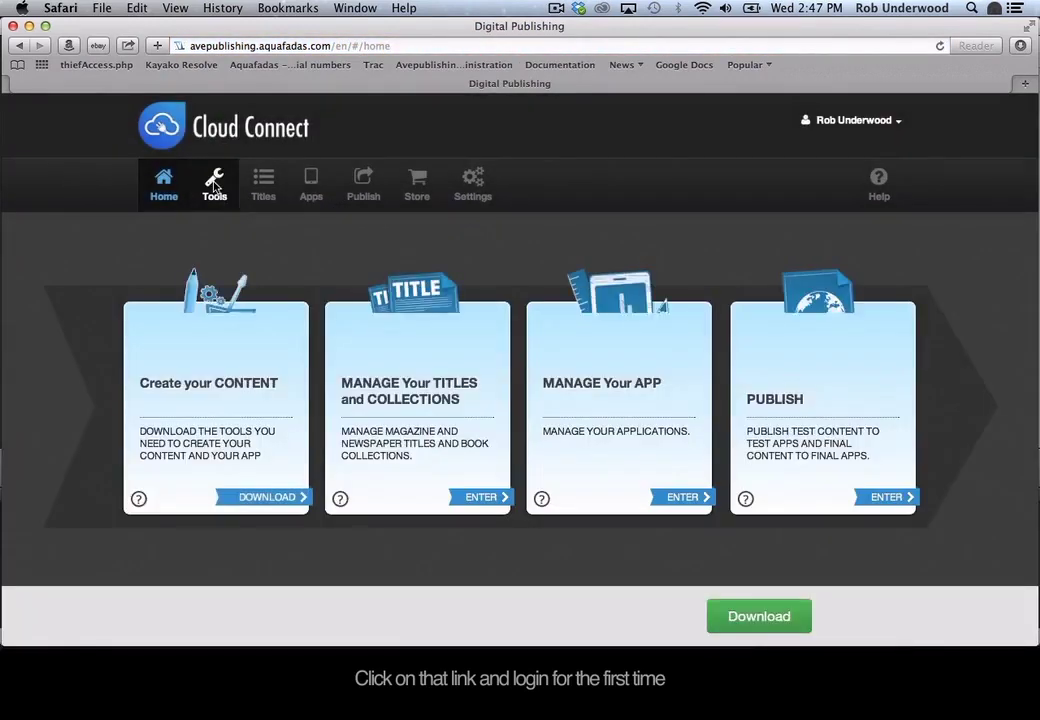
Download all Aquafadas Mac tools from the Tools page, then switch to Finder's Downloads folder.
click(214, 186)
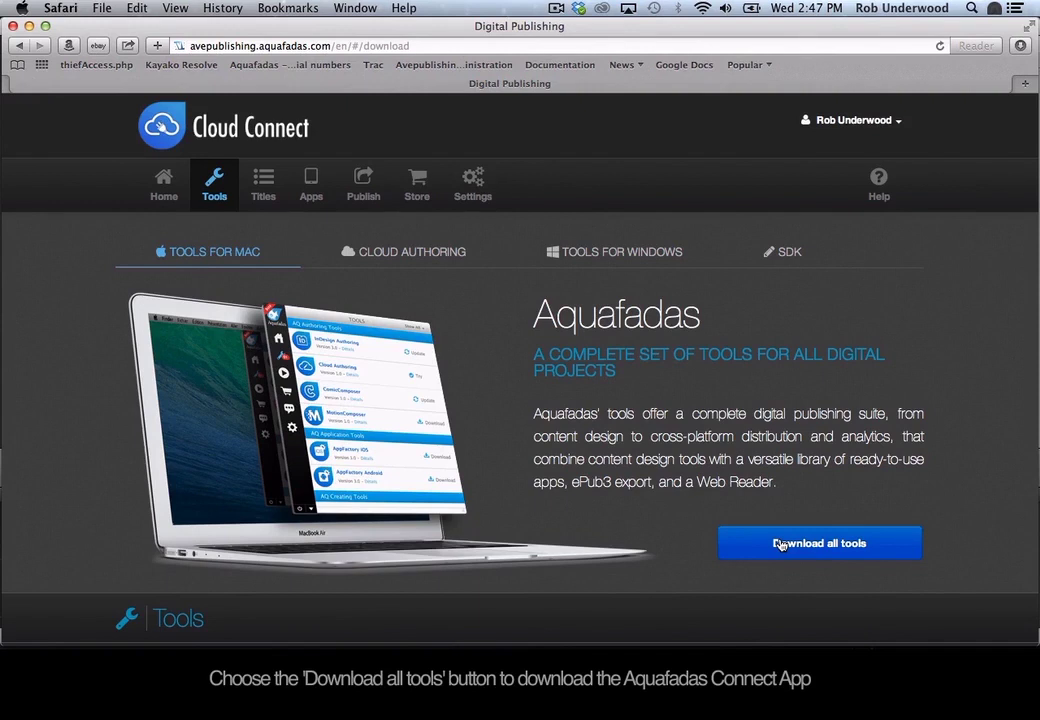
click(781, 545)
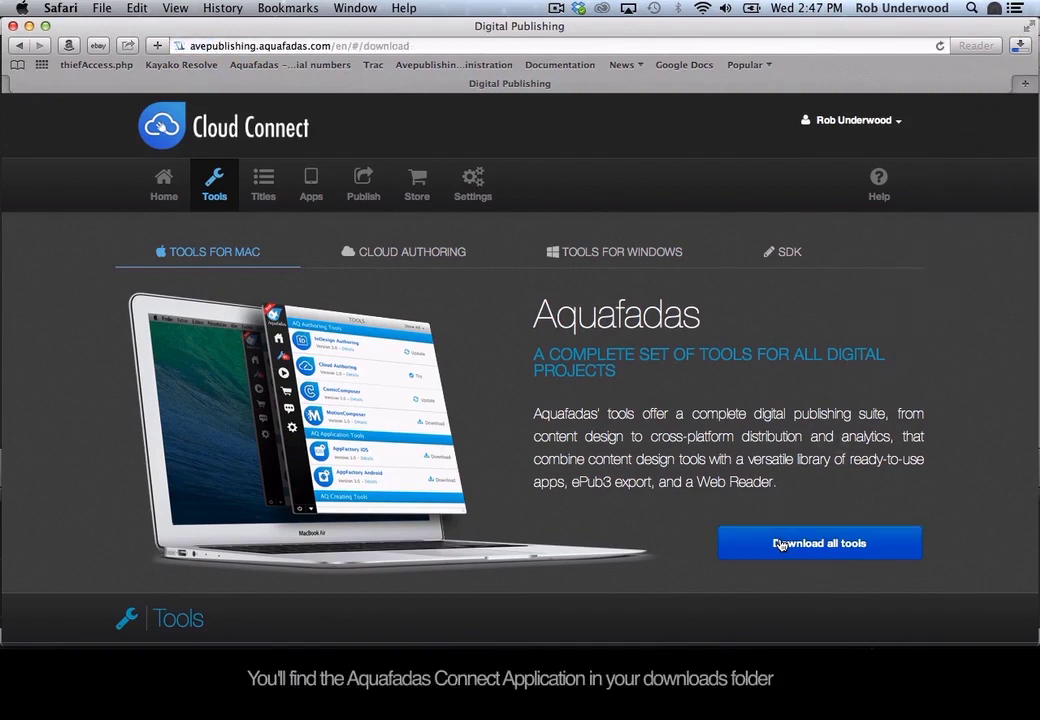
key(super+Tab)
key(super+Tab)
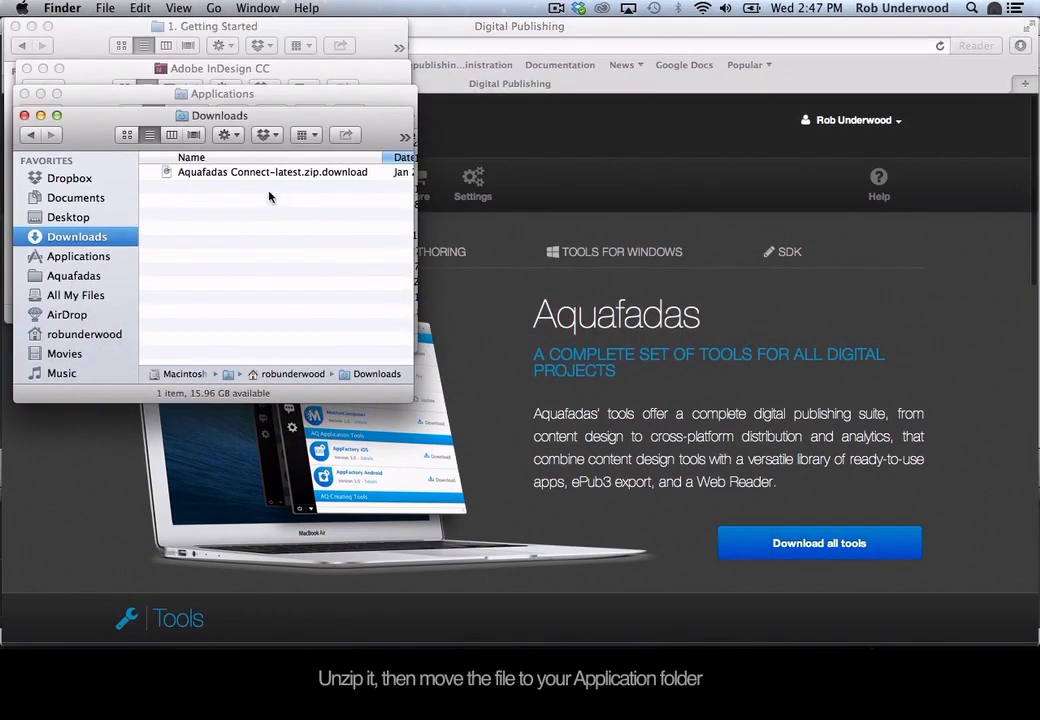
Unzip the Aquafadas Connect archive and move Aquafadas Connect.app into Applications.
double_click(238, 172)
drag(220, 187, 88, 257)
click(82, 256)
scroll(218, 310, down, 3)
scroll(218, 310, down, 15)
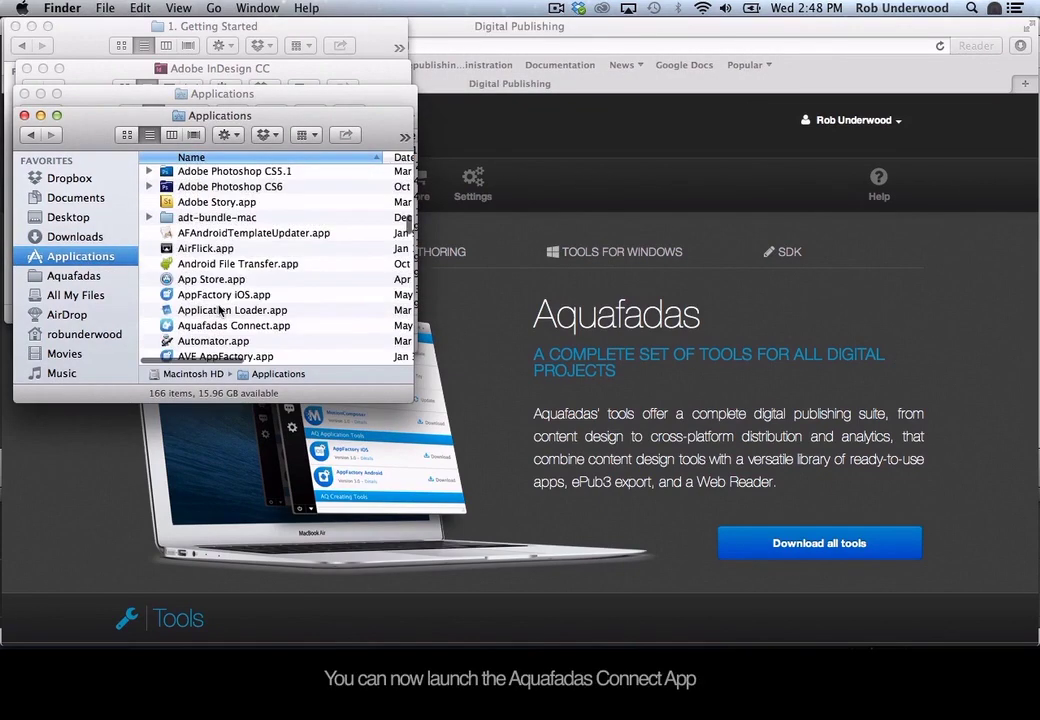
Launch Aquafadas Connect.app, allow it to open, and show its menu-bar panel.
click(205, 327)
double_click(205, 327)
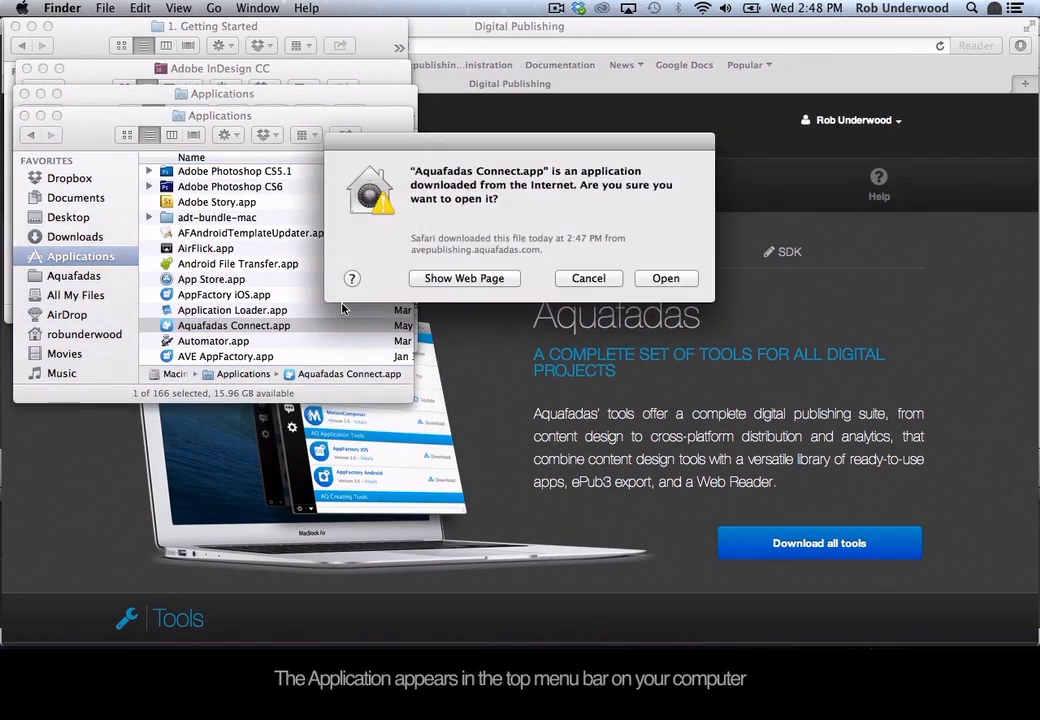
click(666, 278)
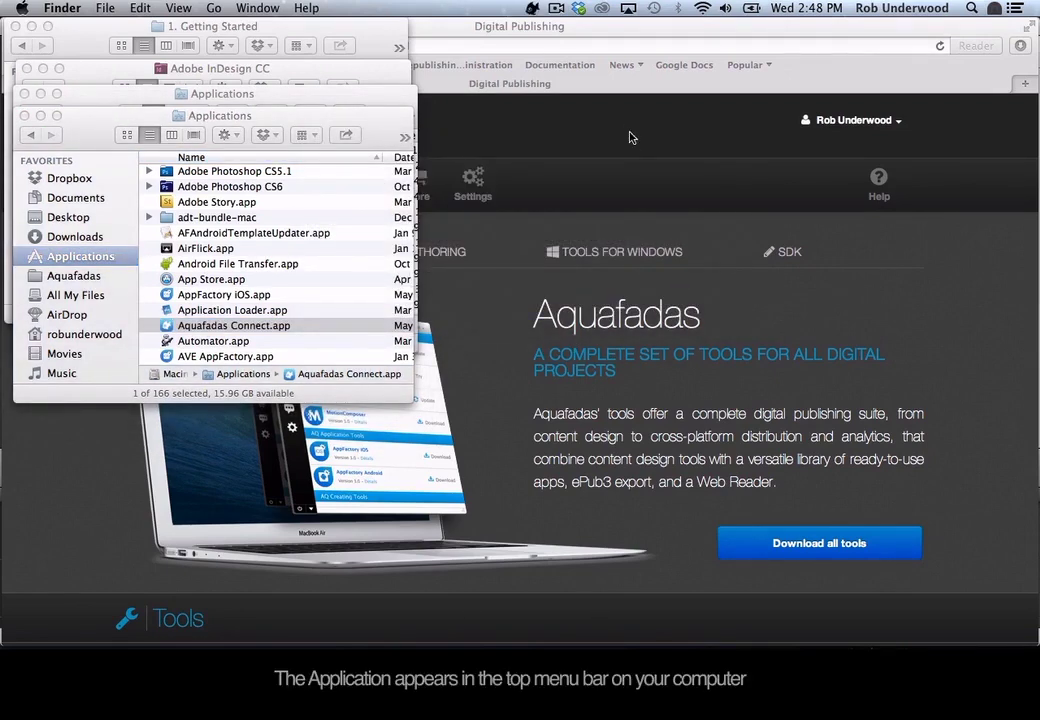
click(533, 9)
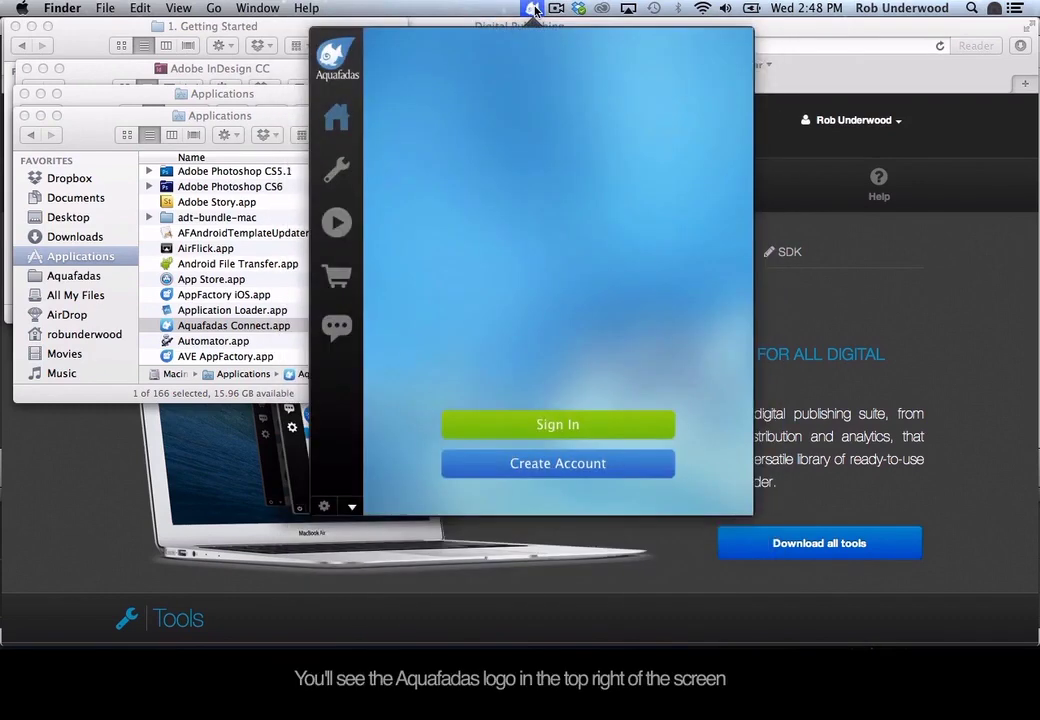
Sign in to Aquafadas Connect with the account email and password, then show the tools list.
click(543, 425)
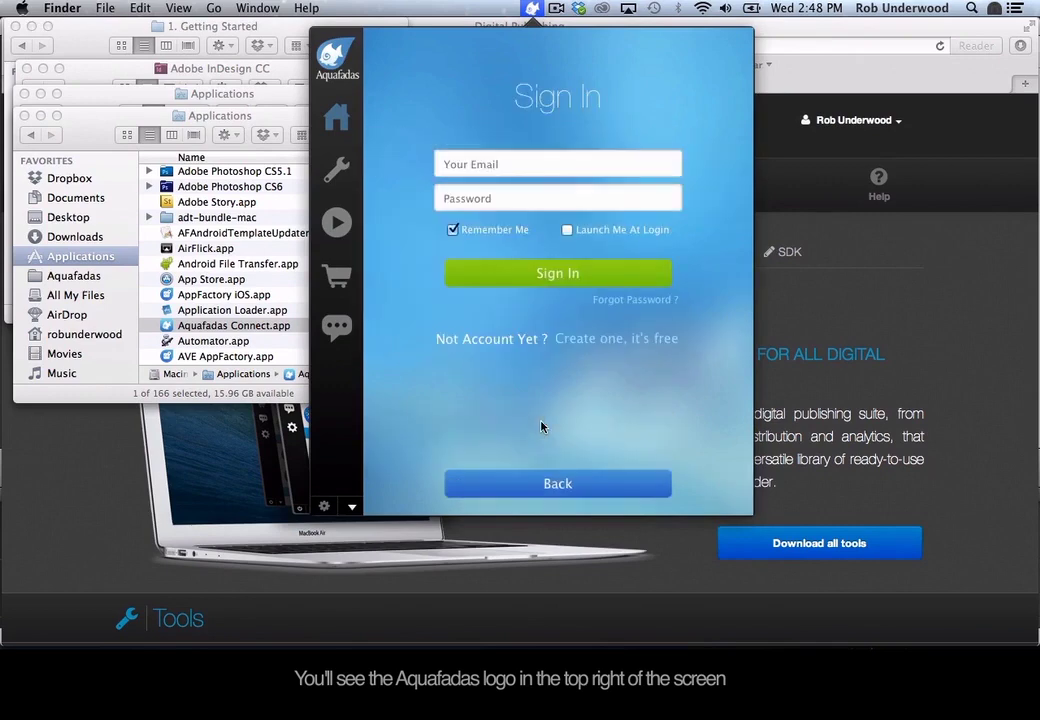
click(465, 166)
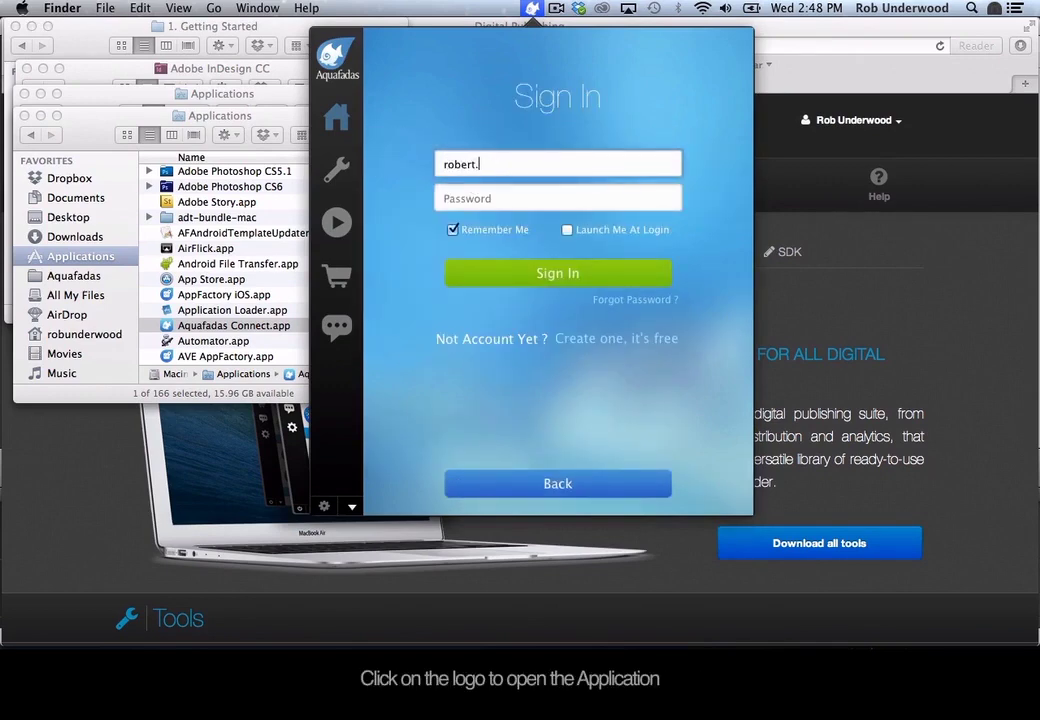
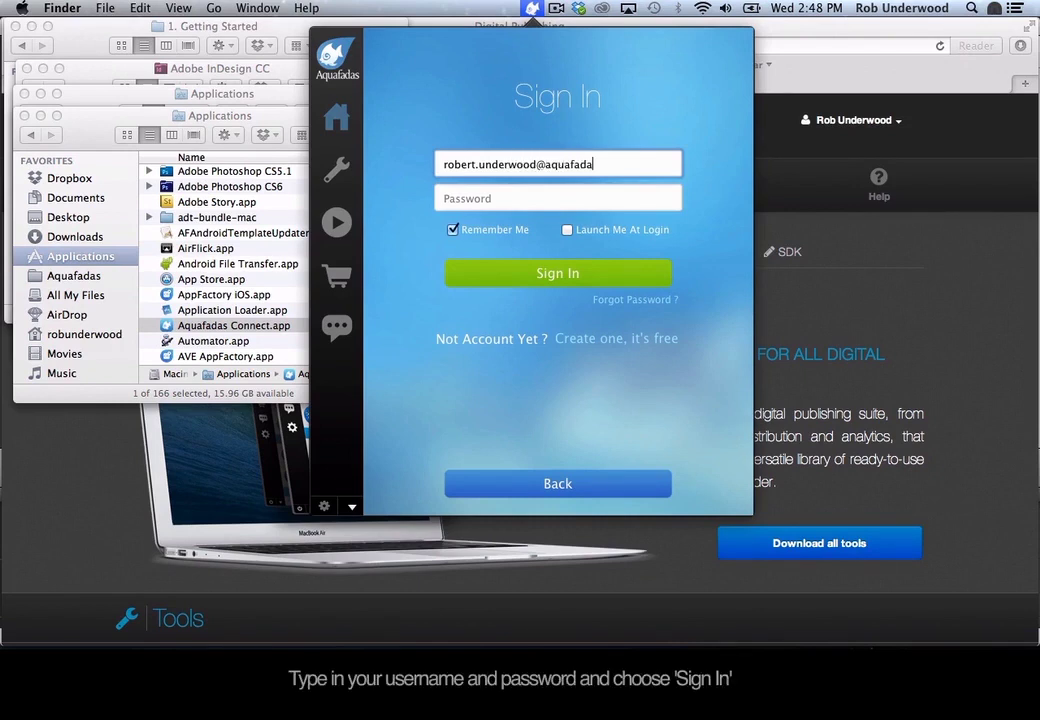
key(Tab)
text(•••••••••)
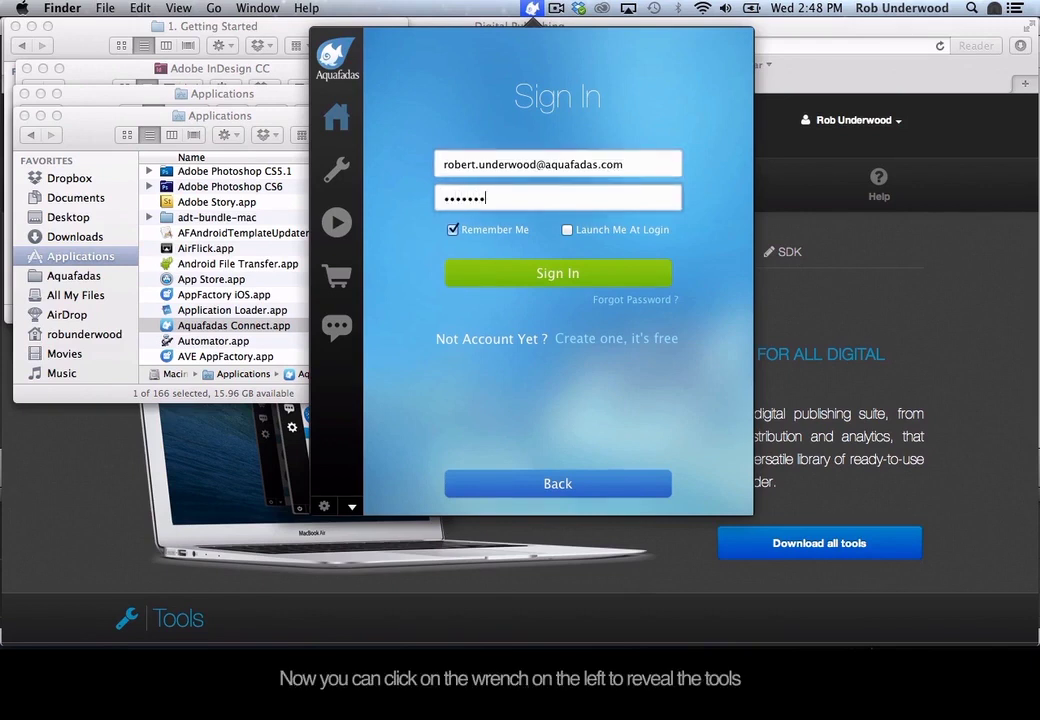
click(531, 276)
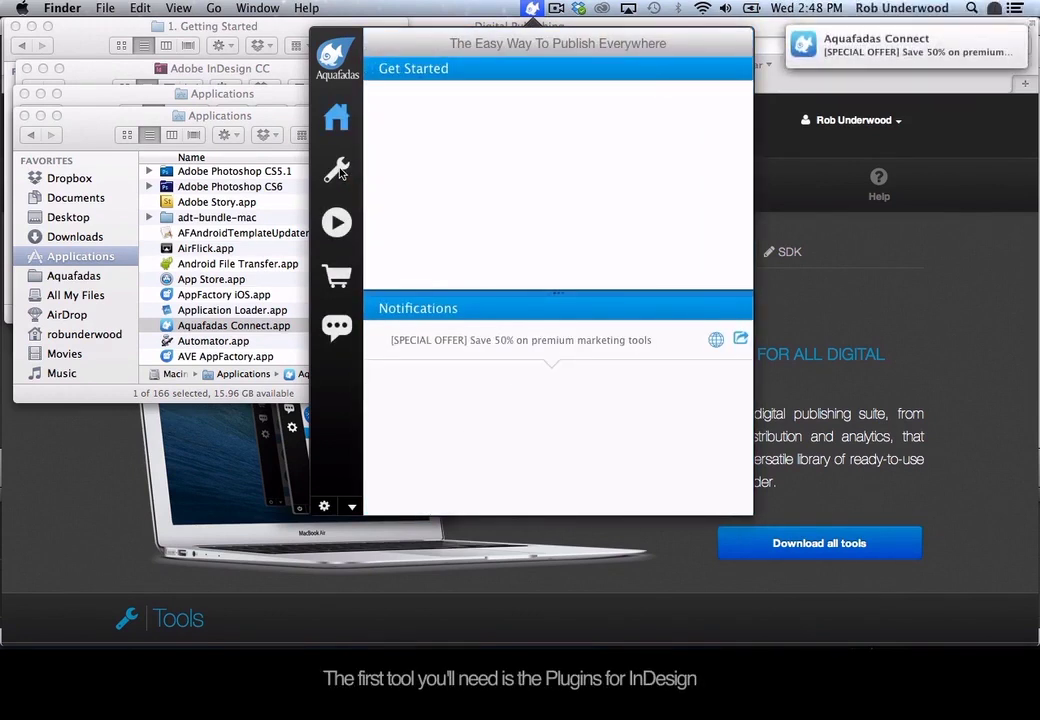
click(338, 171)
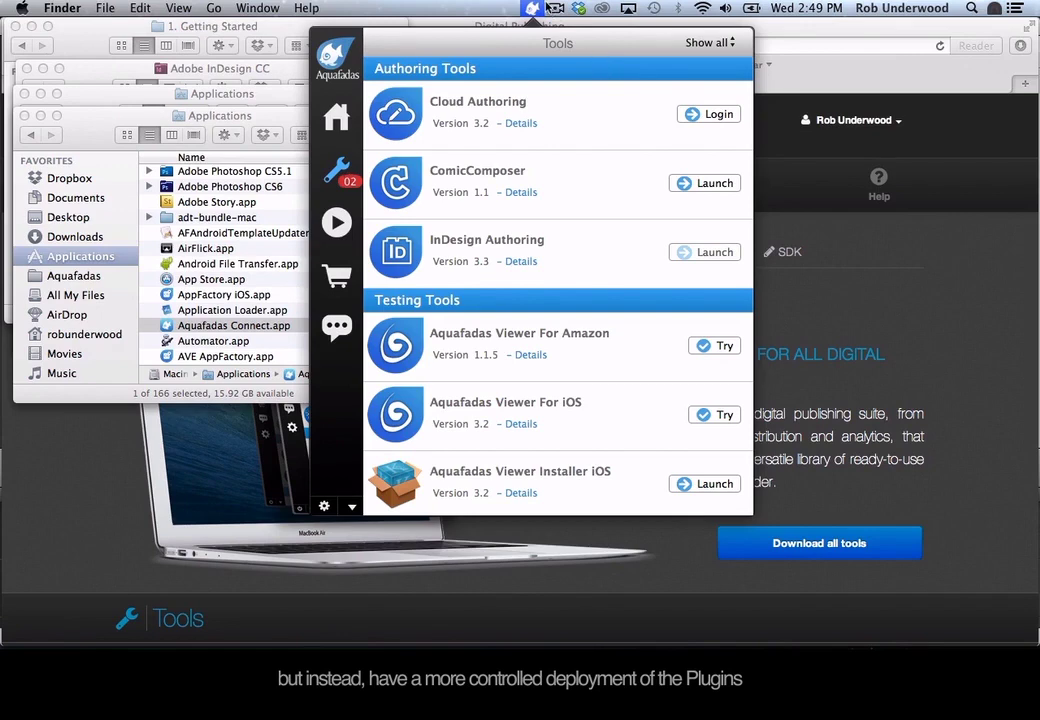
Close the Aquafadas Connect panel now that InDesign Authoring 3.3 is installed.
click(533, 8)
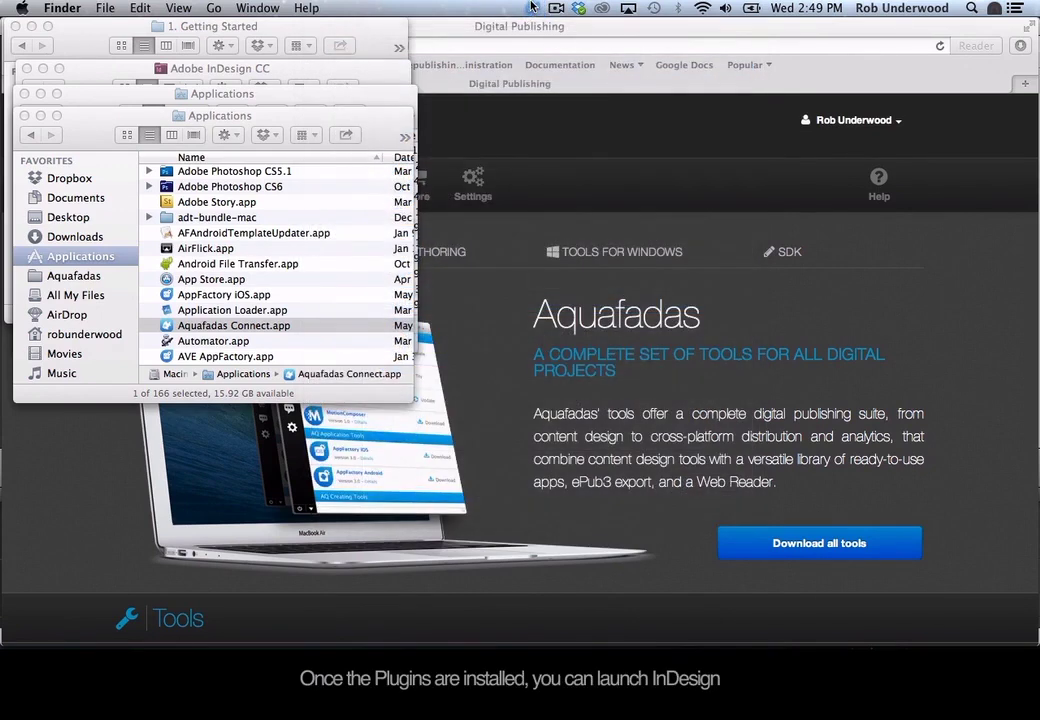
Launch InDesign CC, confirm the Aquafadas menu lists AVE Project Manager and AVE Interactivity, then return to Finder.
click(754, 637)
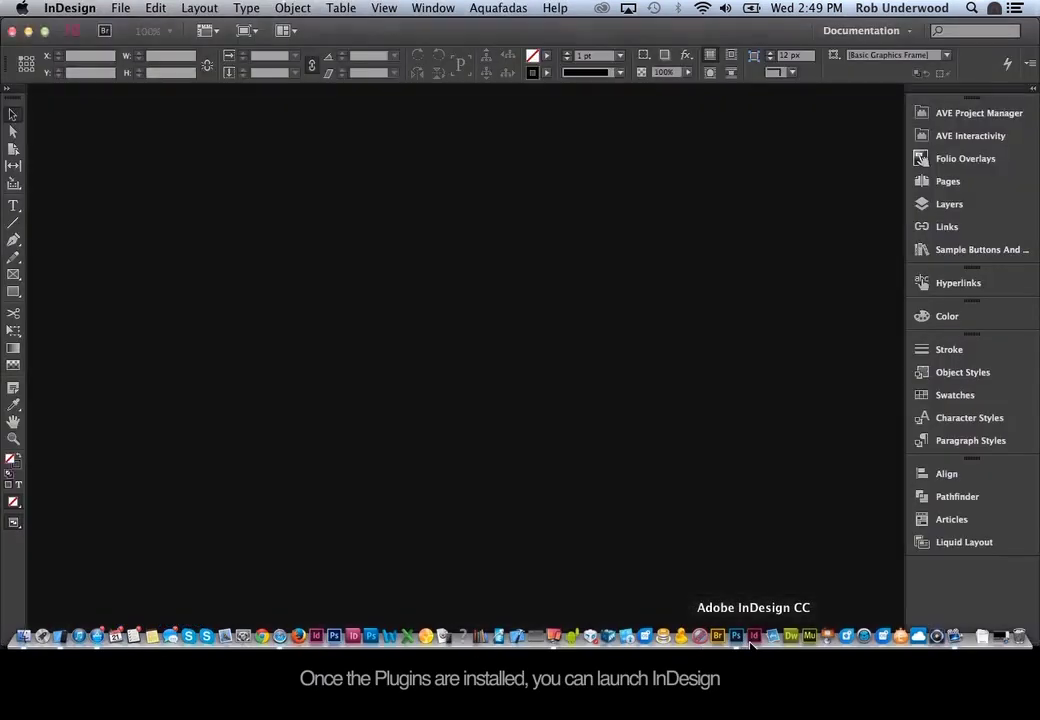
click(503, 7)
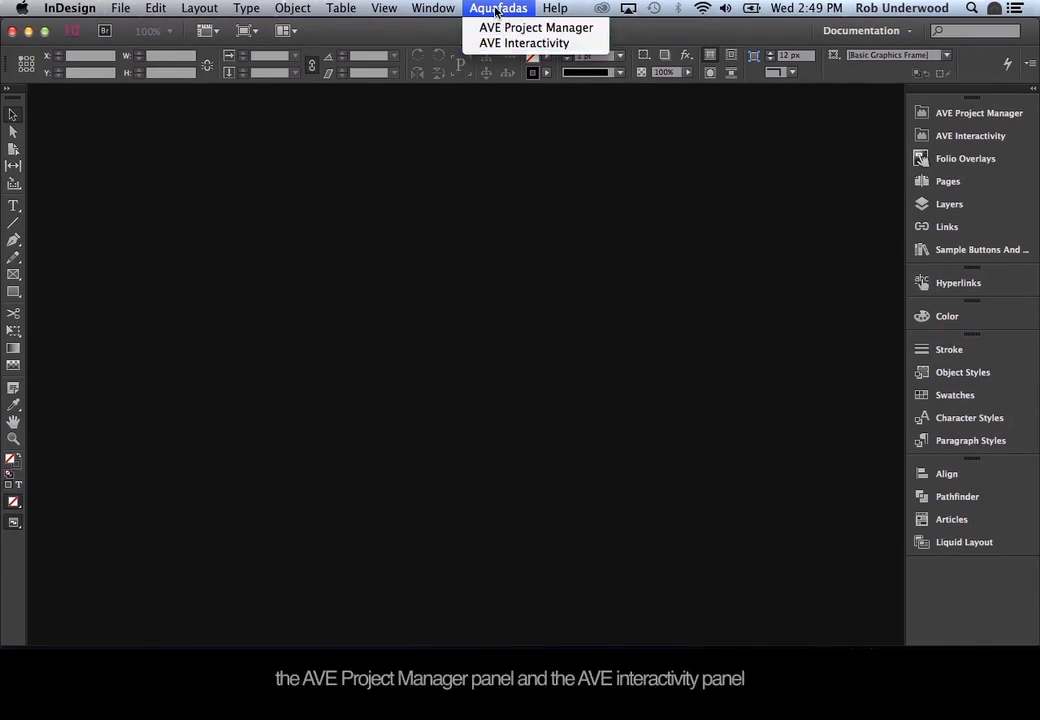
click(496, 10)
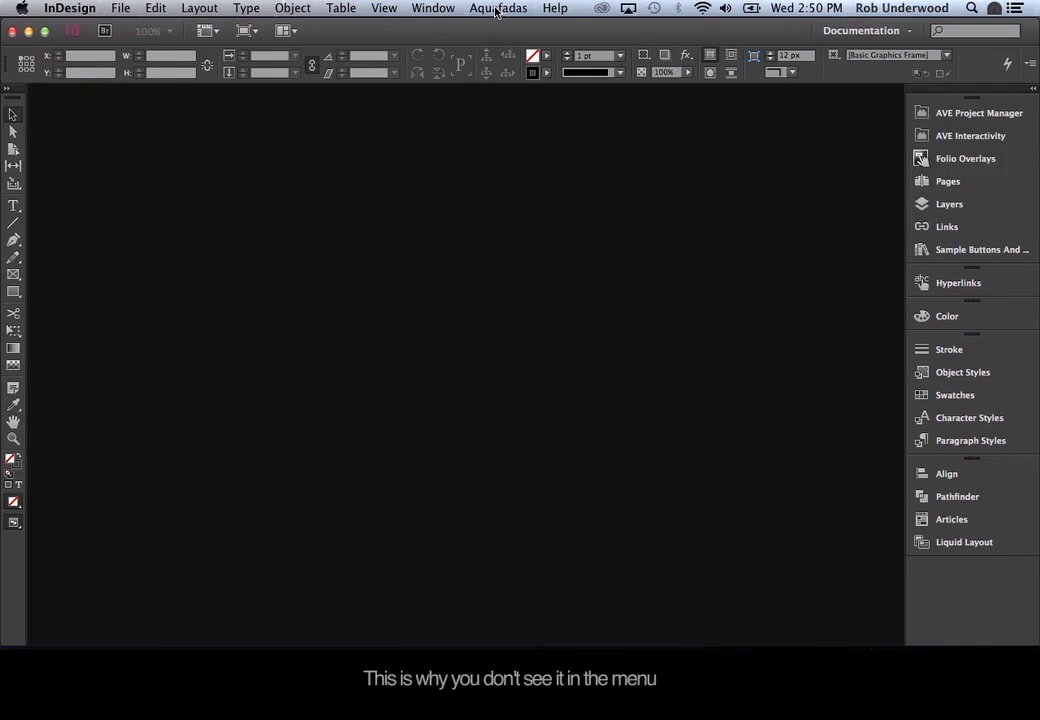
key(super+Tab)
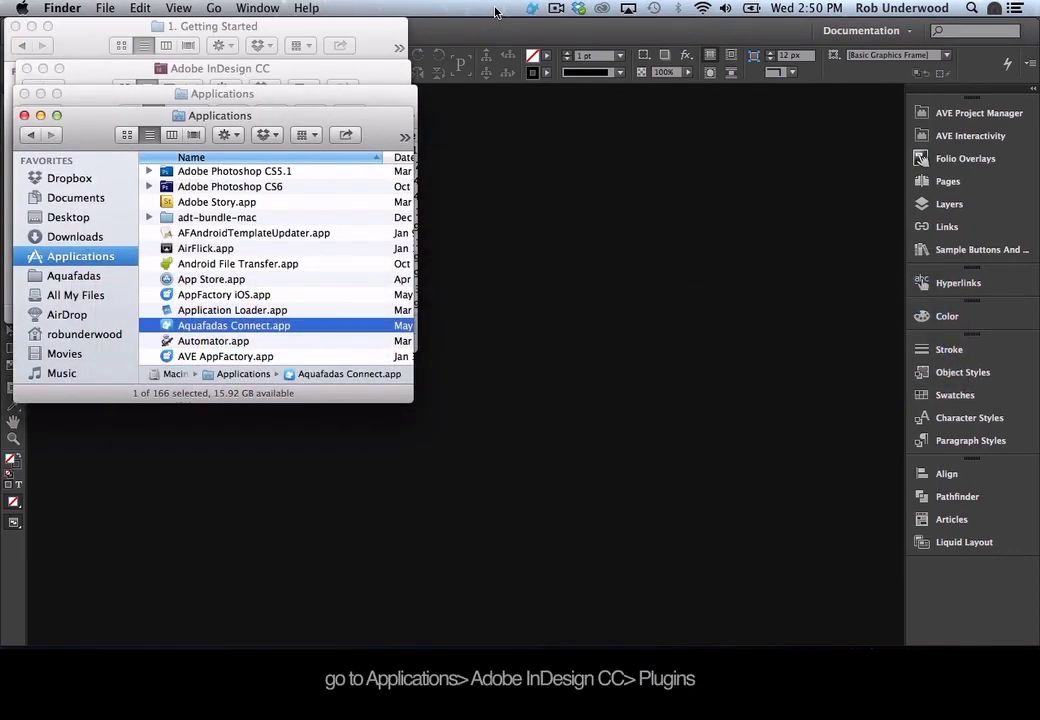
Open Get Info for the Plug-Ins folder inside the Adobe InDesign CC folder.
click(322, 69)
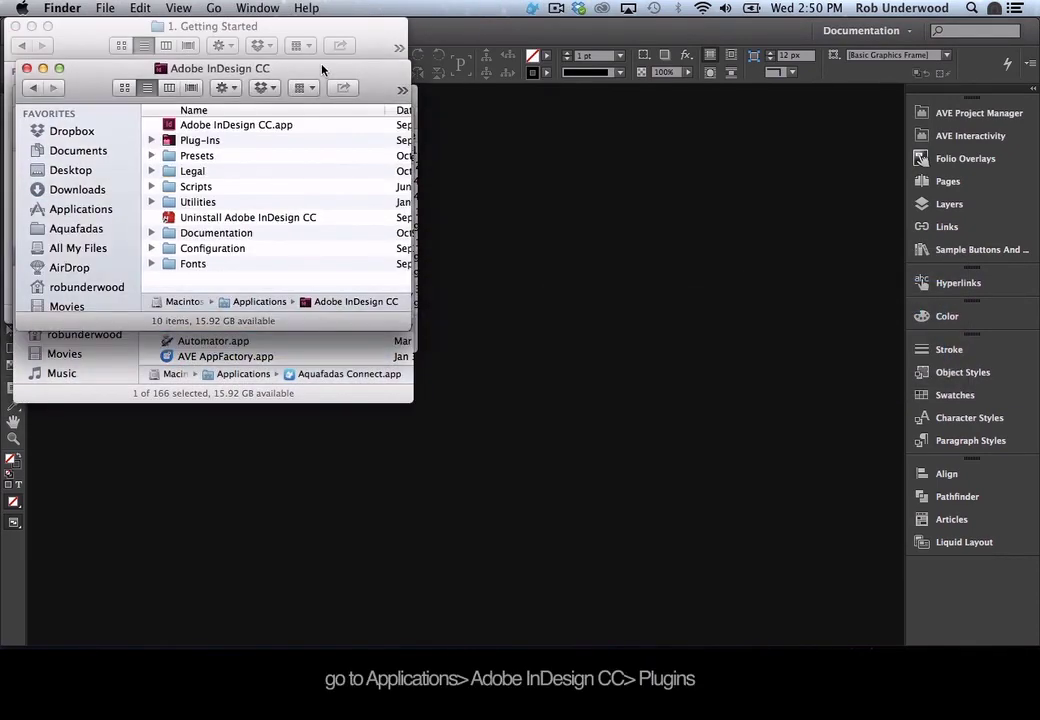
click(196, 142)
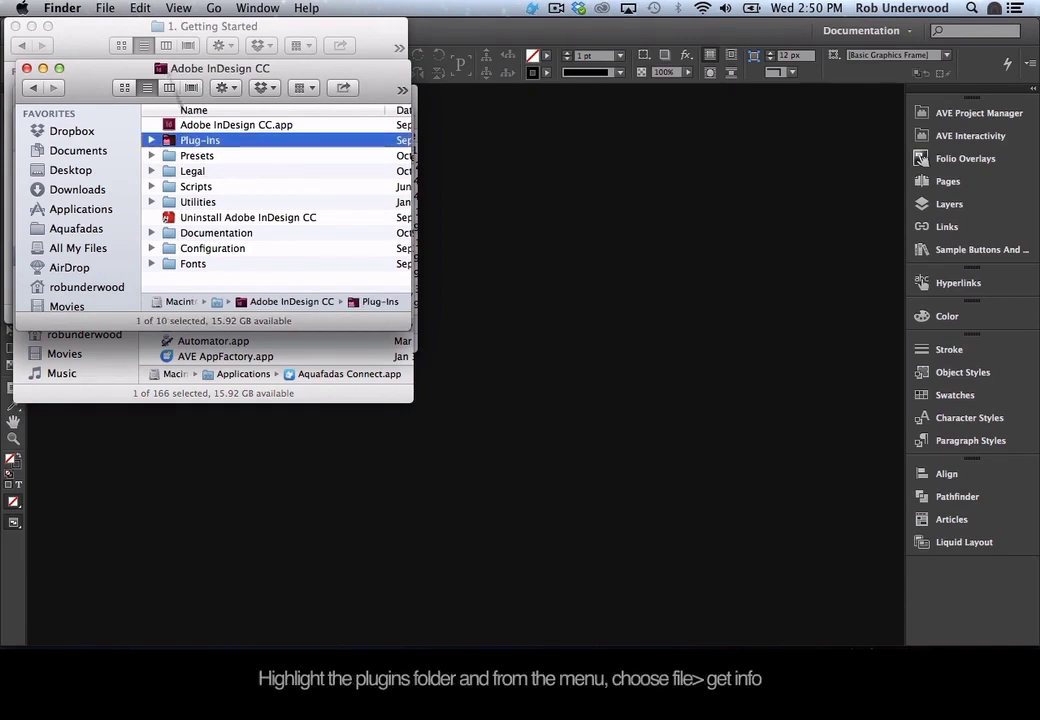
click(105, 8)
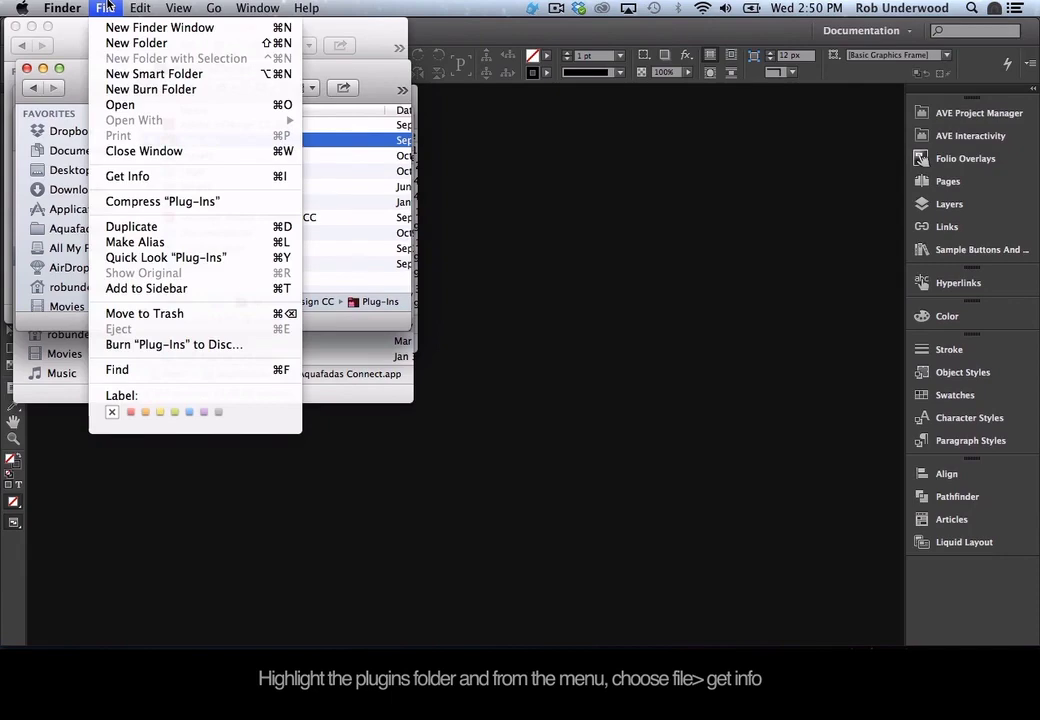
click(132, 177)
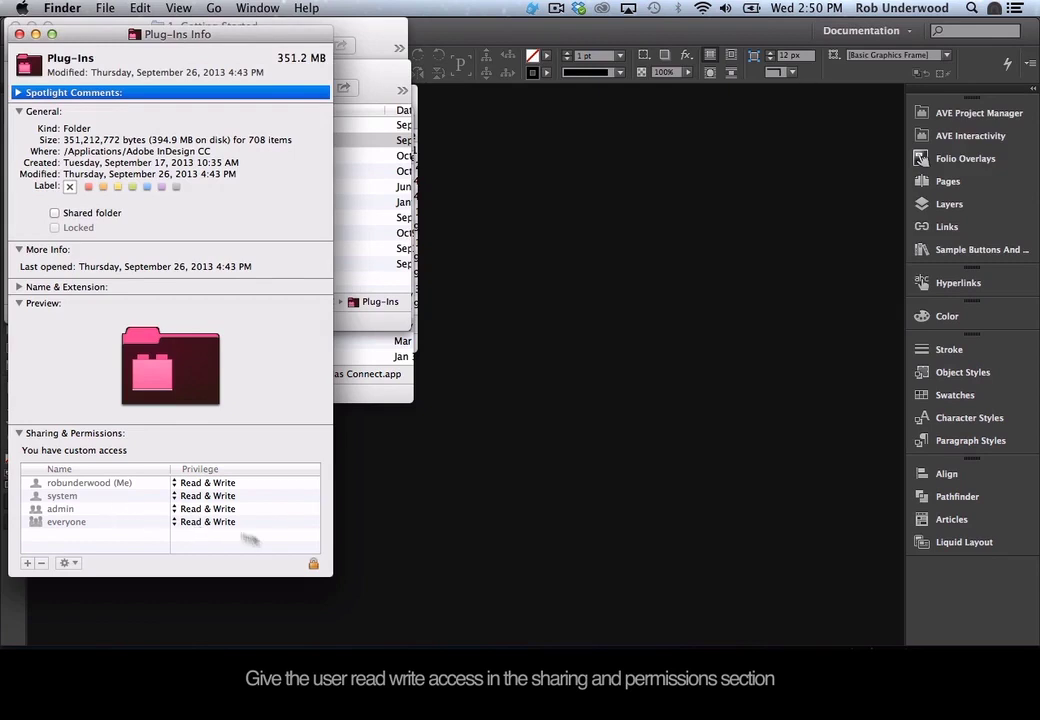
Unlock with the admin password, apply everyone's Read & Write to enclosed items, and close the windows.
click(313, 565)
text(•••••)
key(Return)
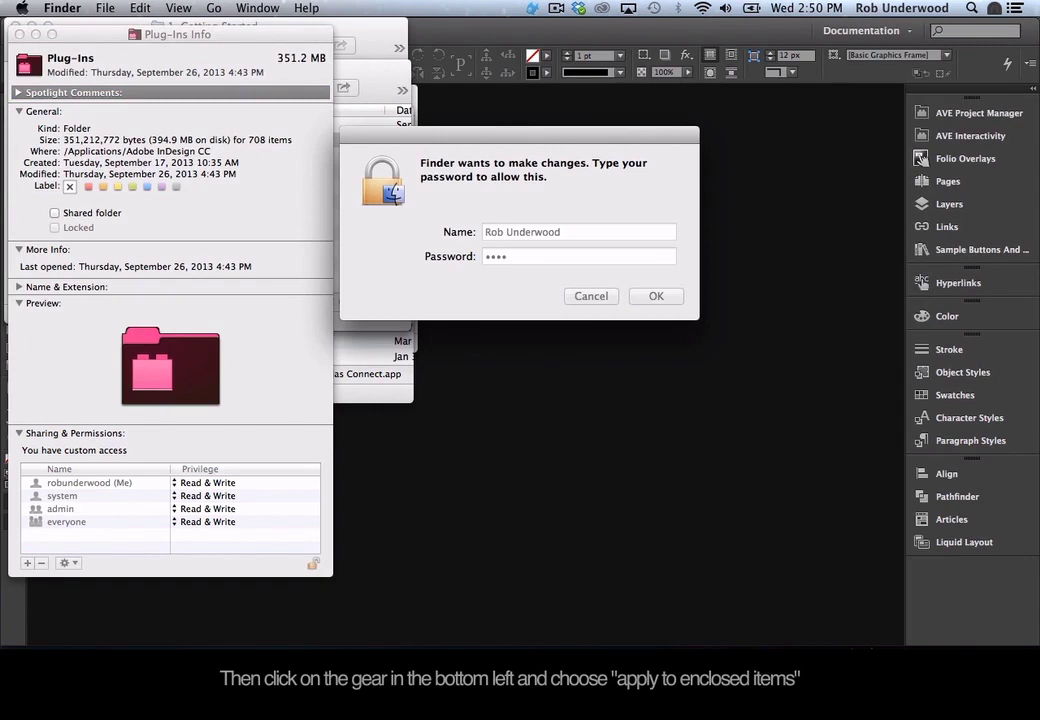
click(66, 522)
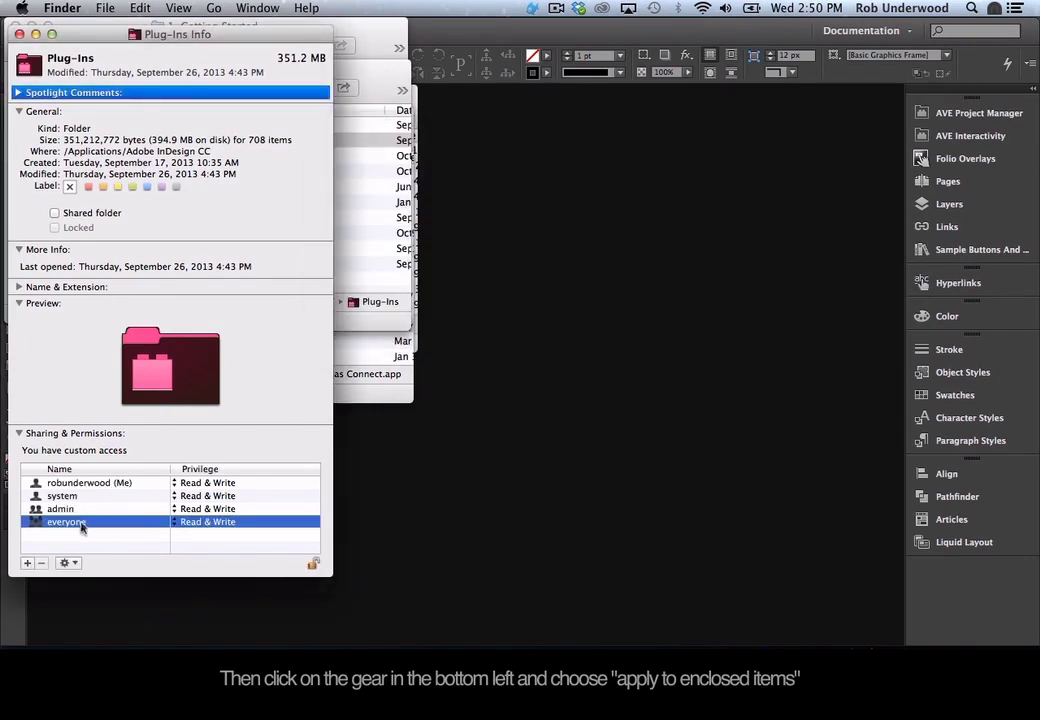
click(70, 563)
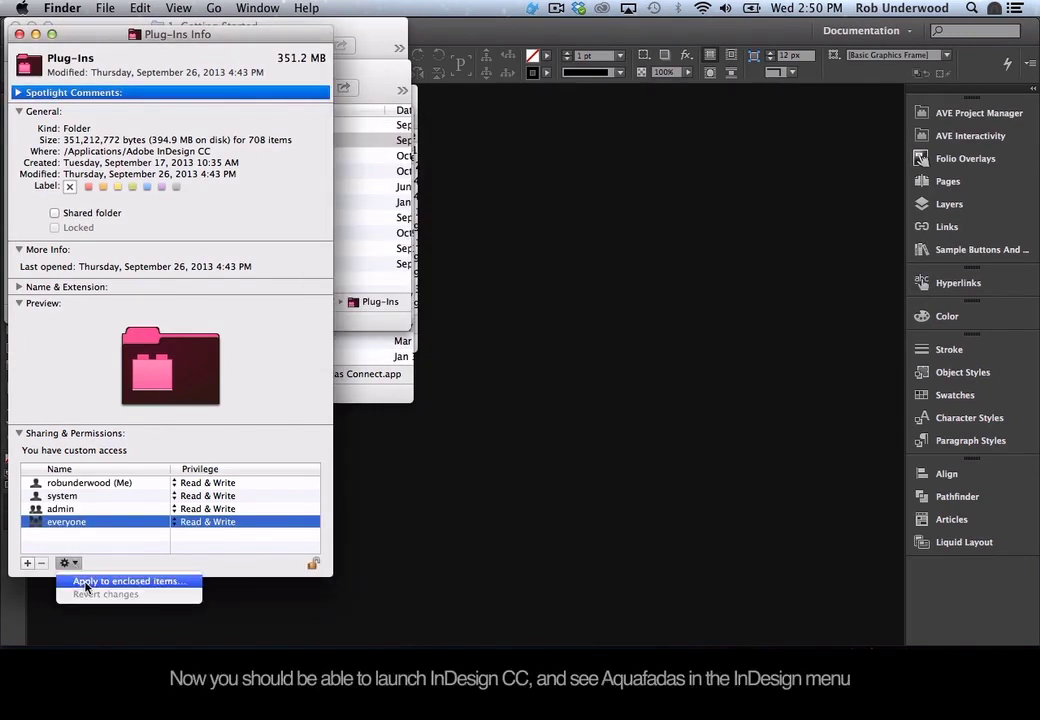
click(88, 455)
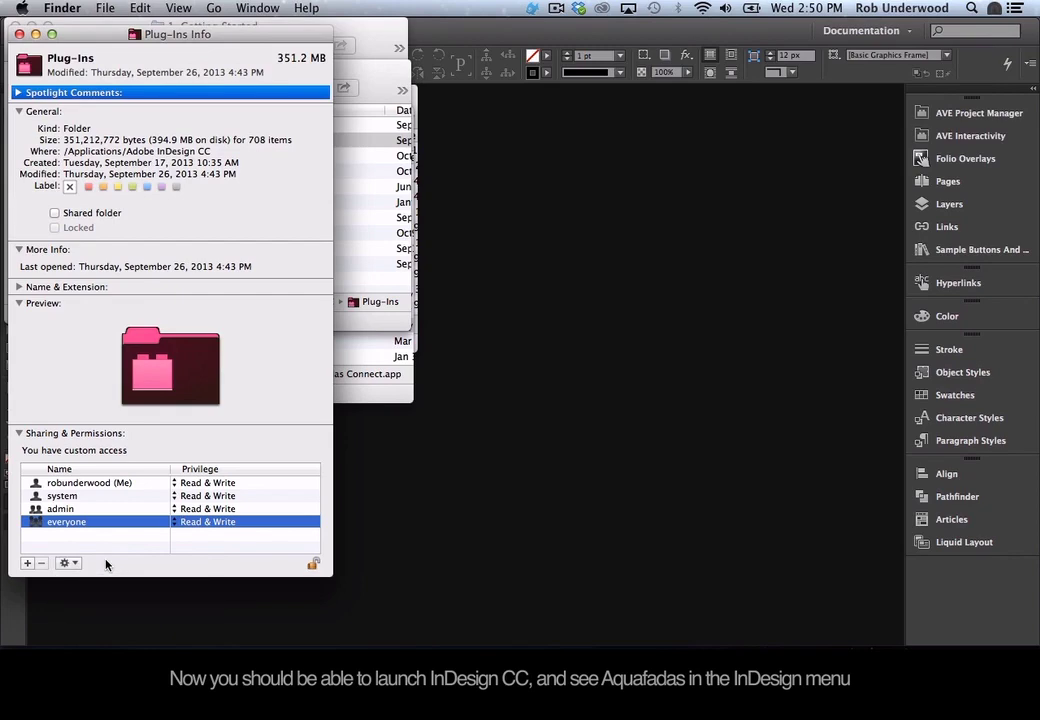
click(19, 35)
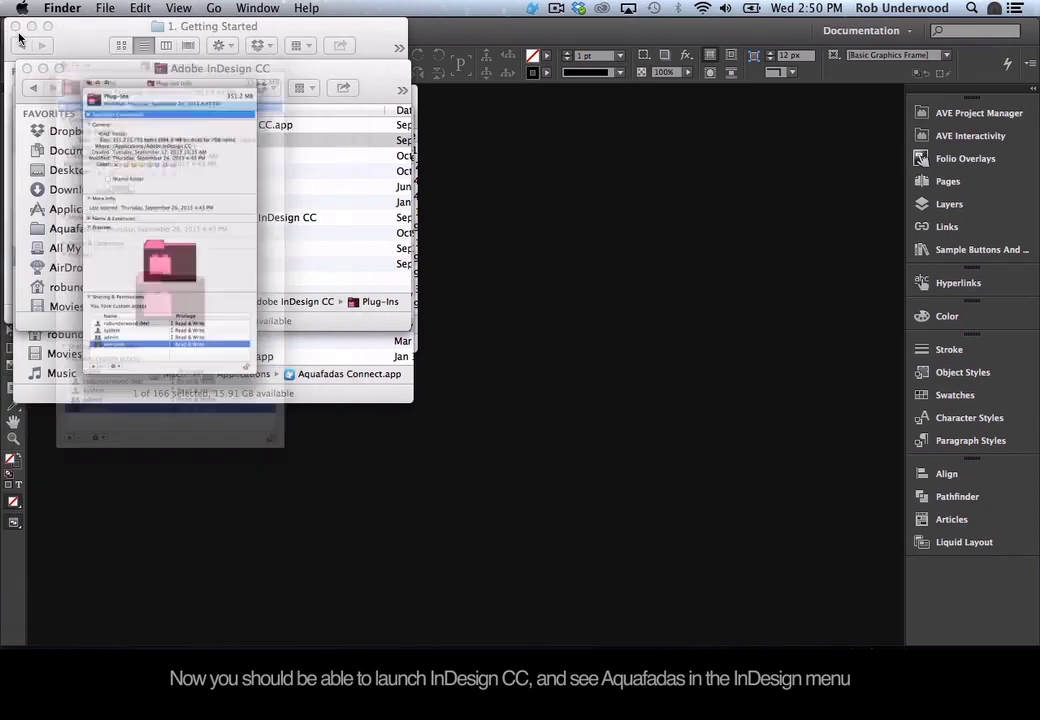
click(27, 69)
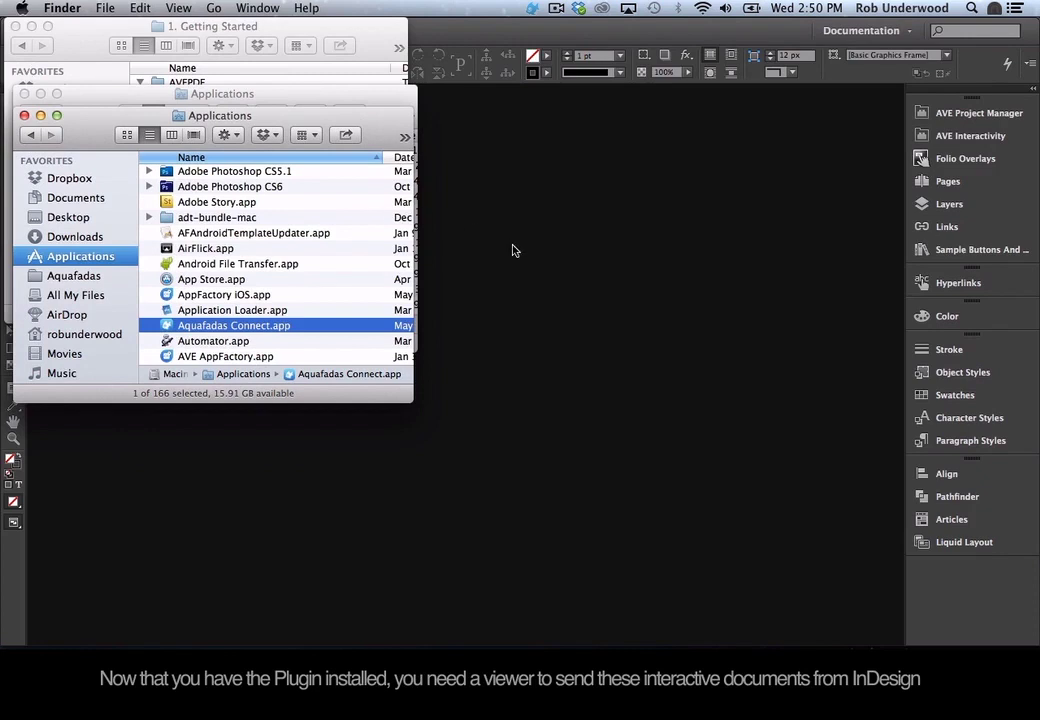
Bring the InDesign window back to the front.
click(562, 262)
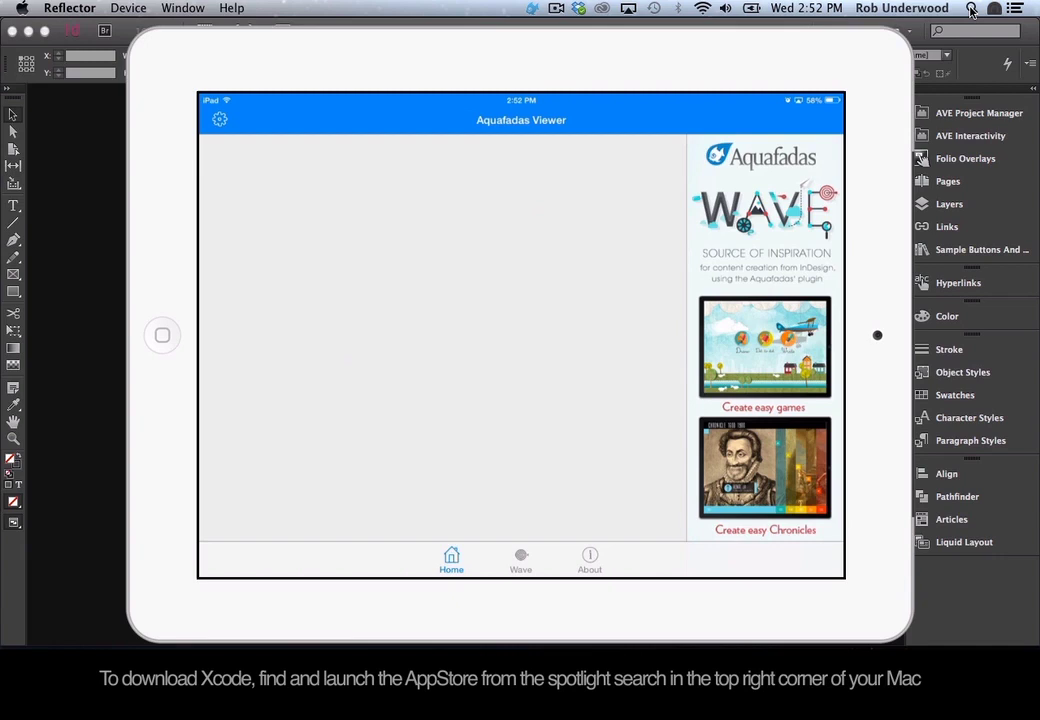
Launch App Store through Spotlight, find Xcode's available update, then switch back to Finder.
click(970, 10)
text(ap)
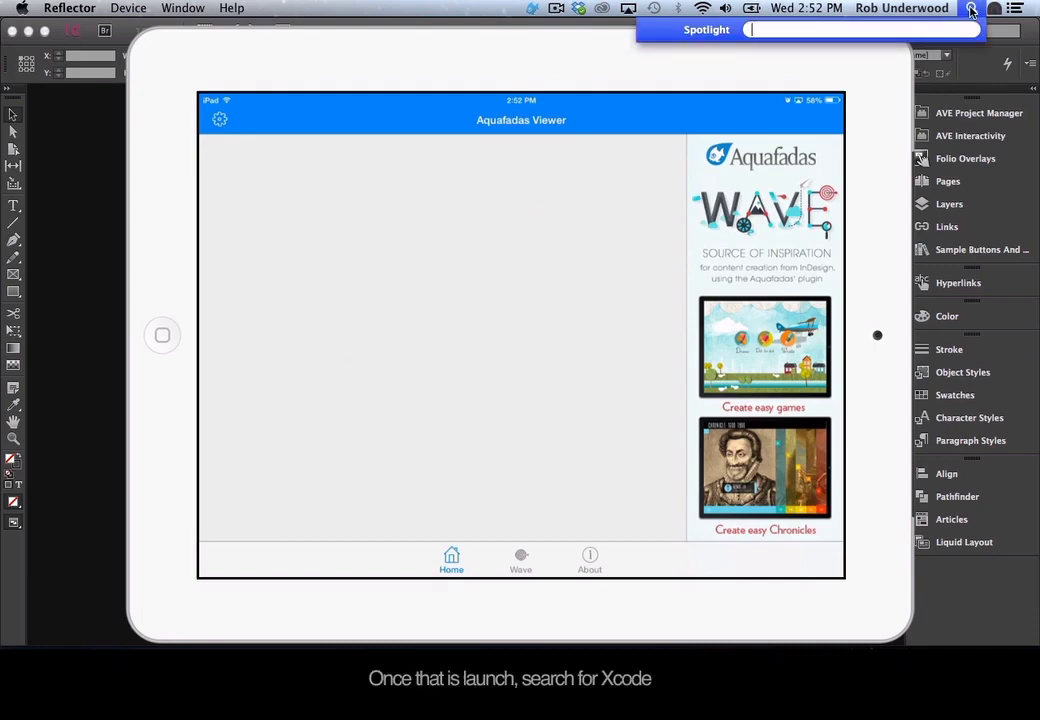
text(p)
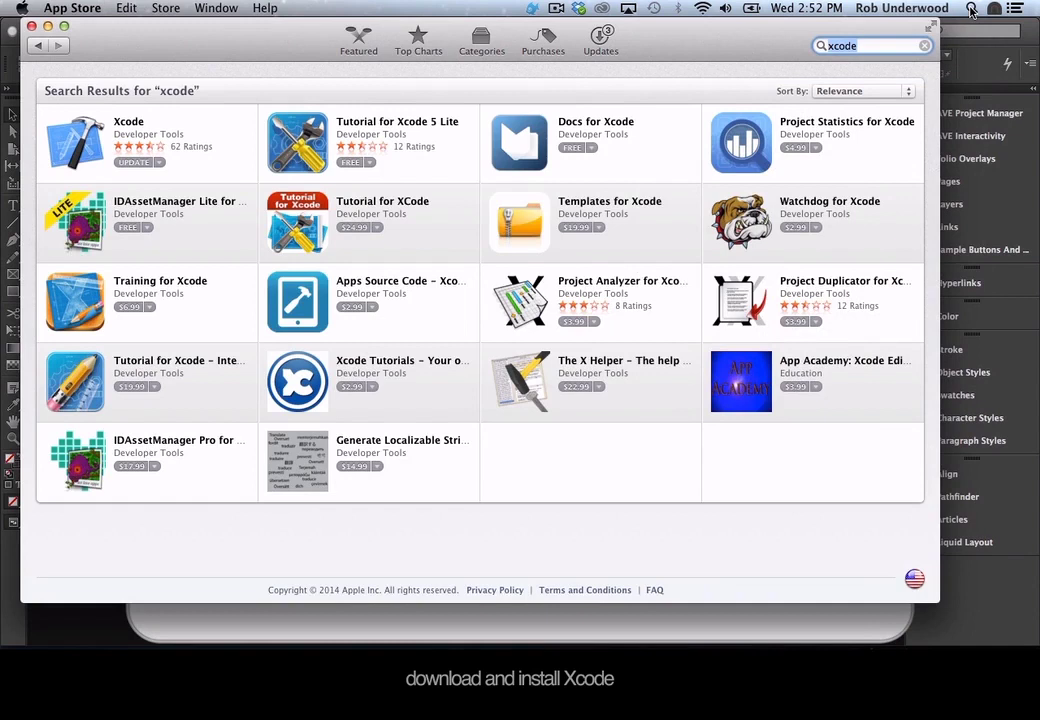
click(869, 43)
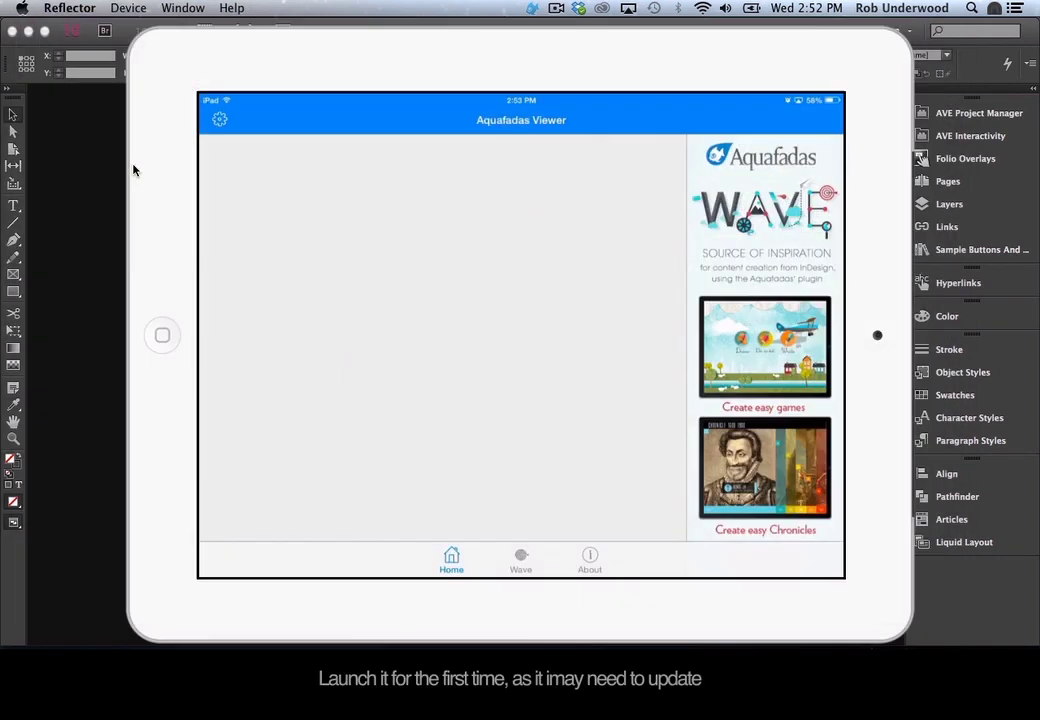
key(super+Tab)
key(super+Tab)
key(super+Tab)
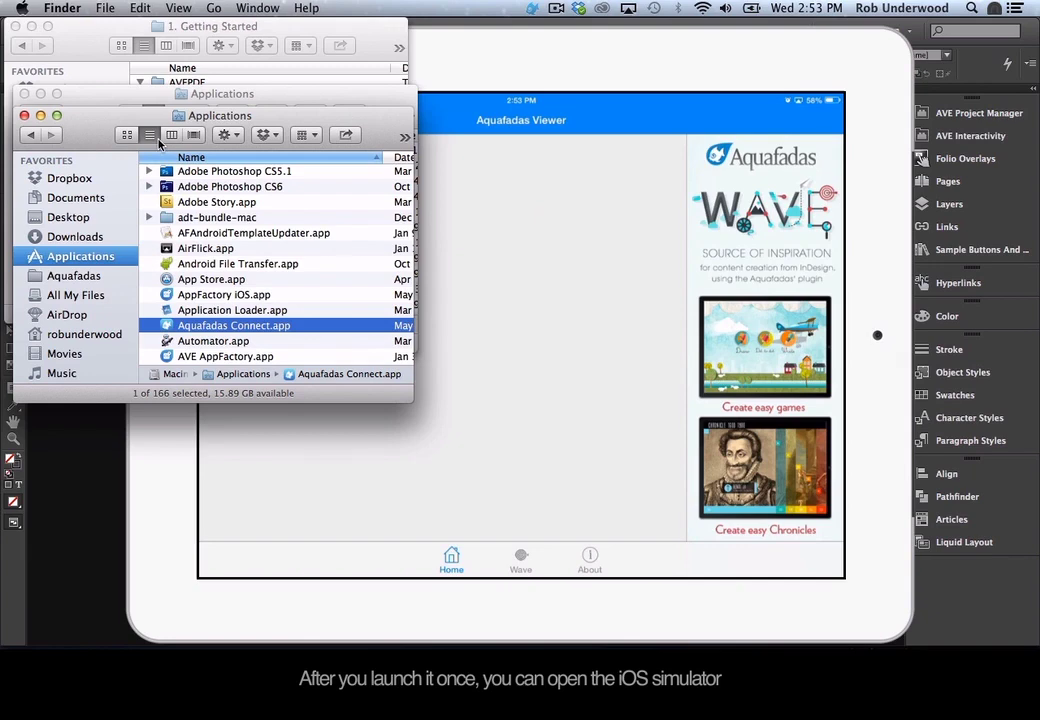
Launch iPhone Simulator.app from the Contents/Applications folder inside the Xcode.app package.
scroll(216, 276, down, 20)
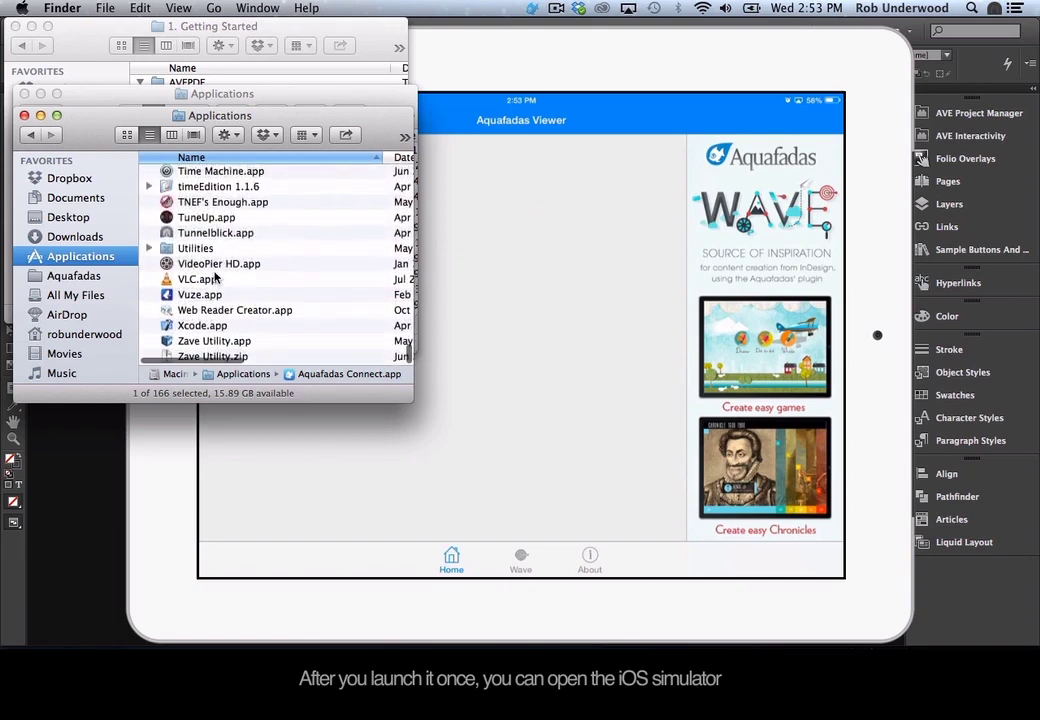
click(202, 327)
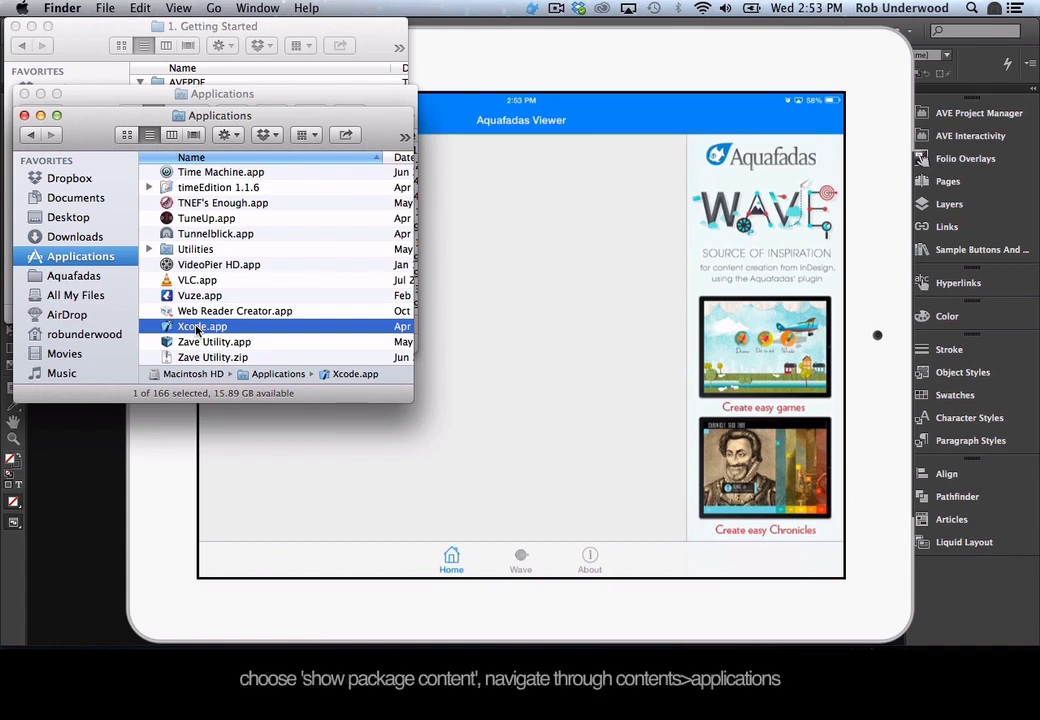
right_click(197, 330)
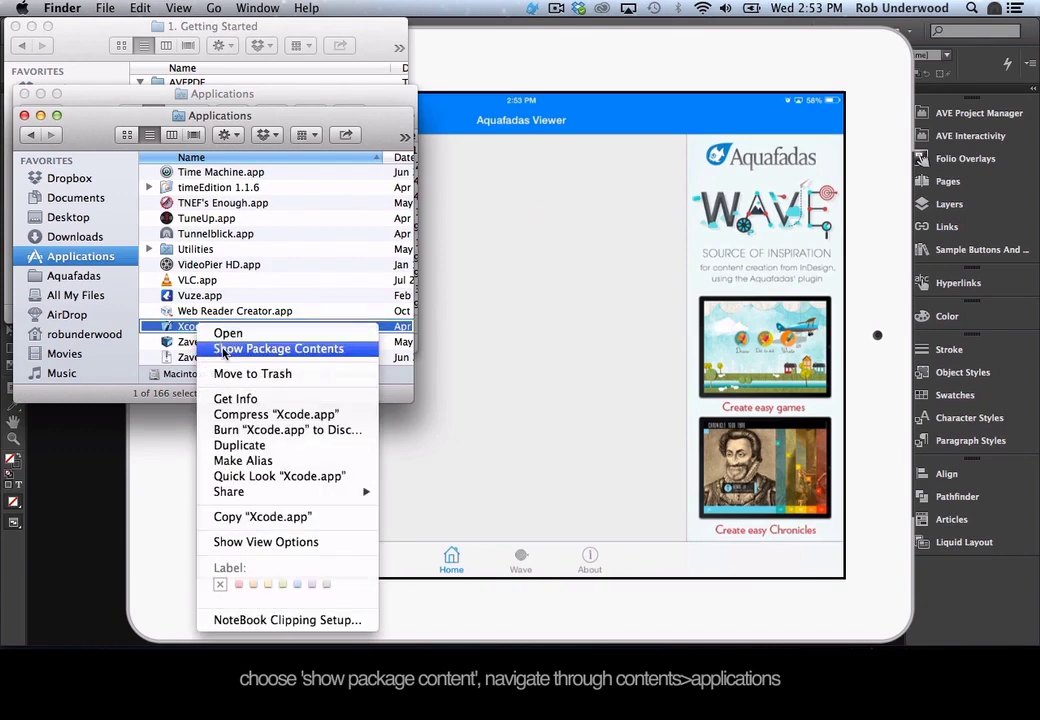
click(222, 349)
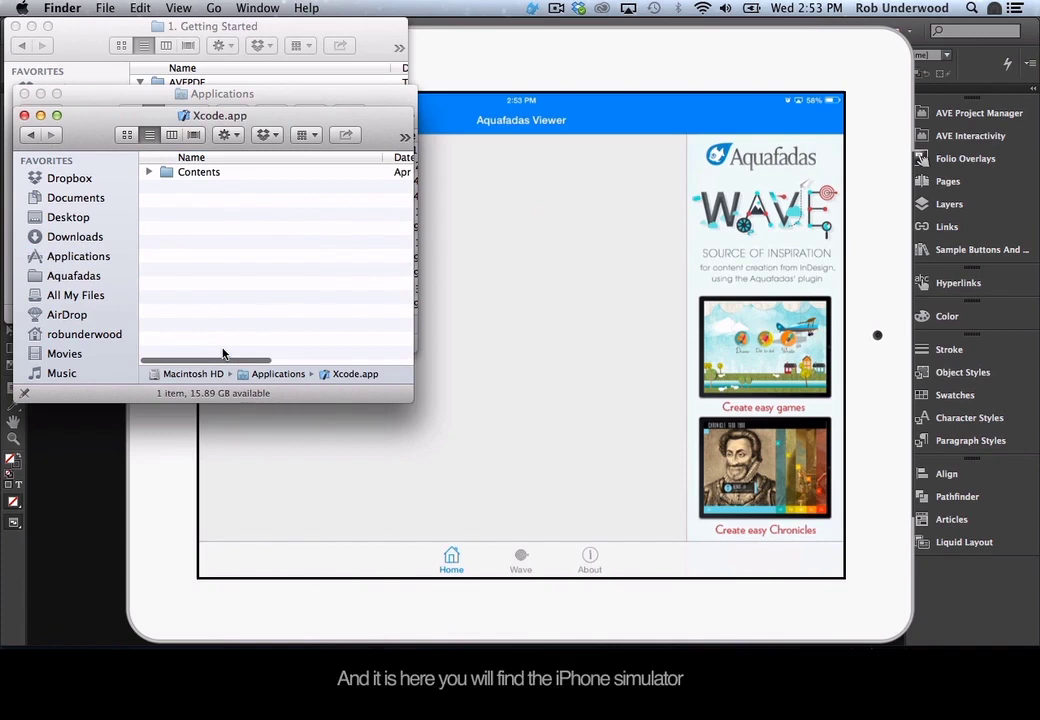
double_click(201, 174)
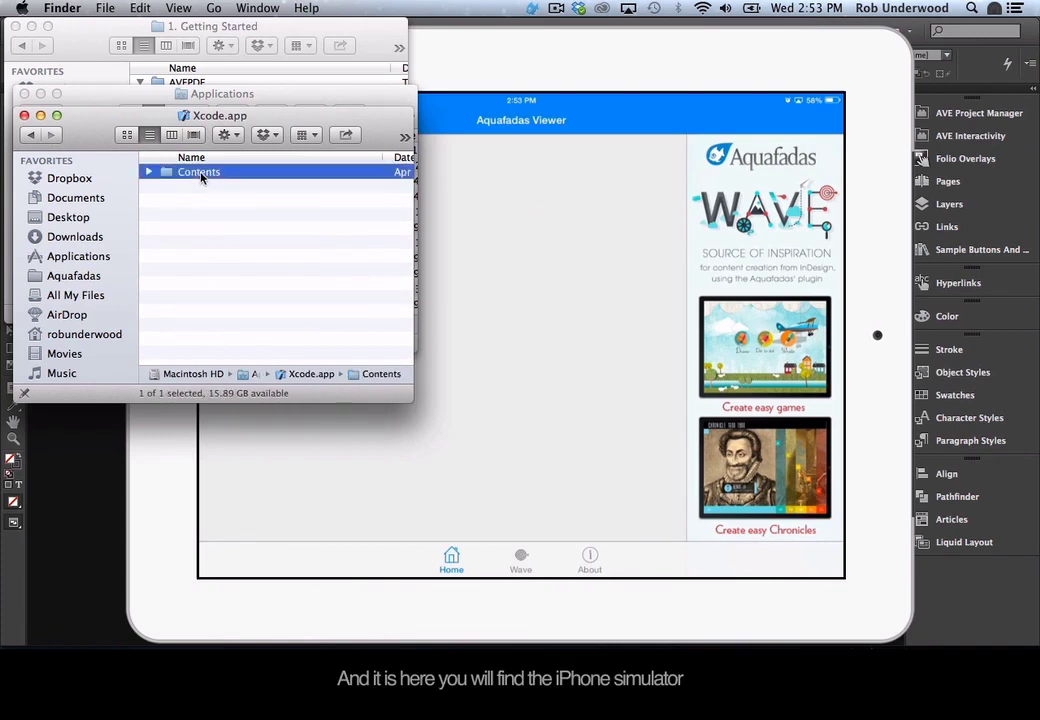
double_click(202, 187)
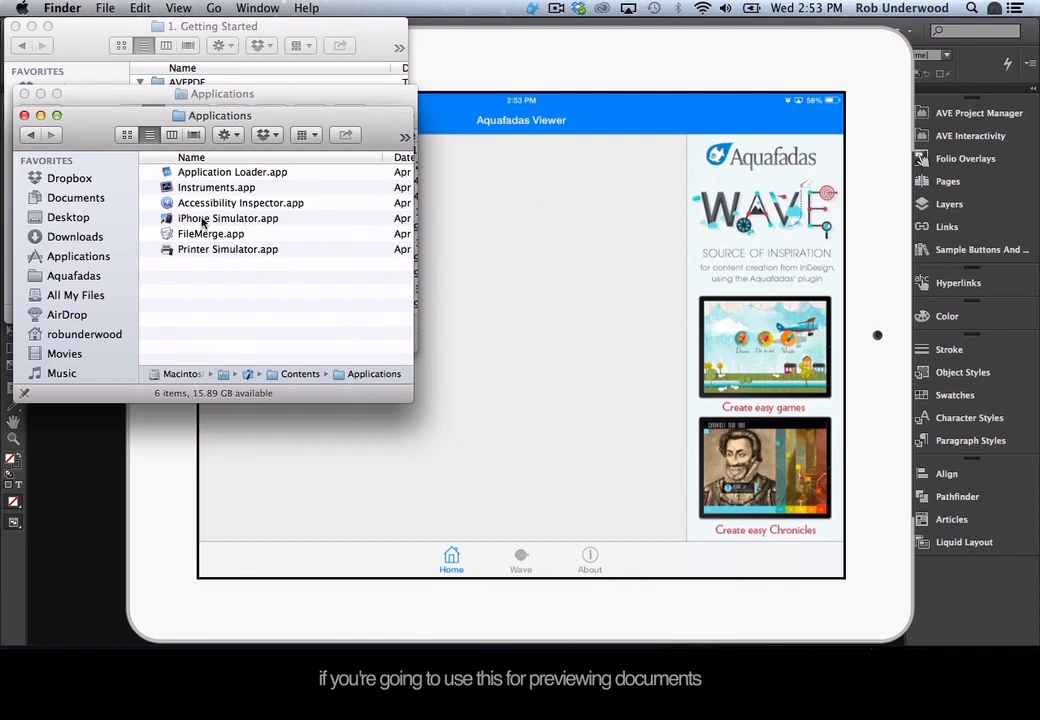
double_click(210, 249)
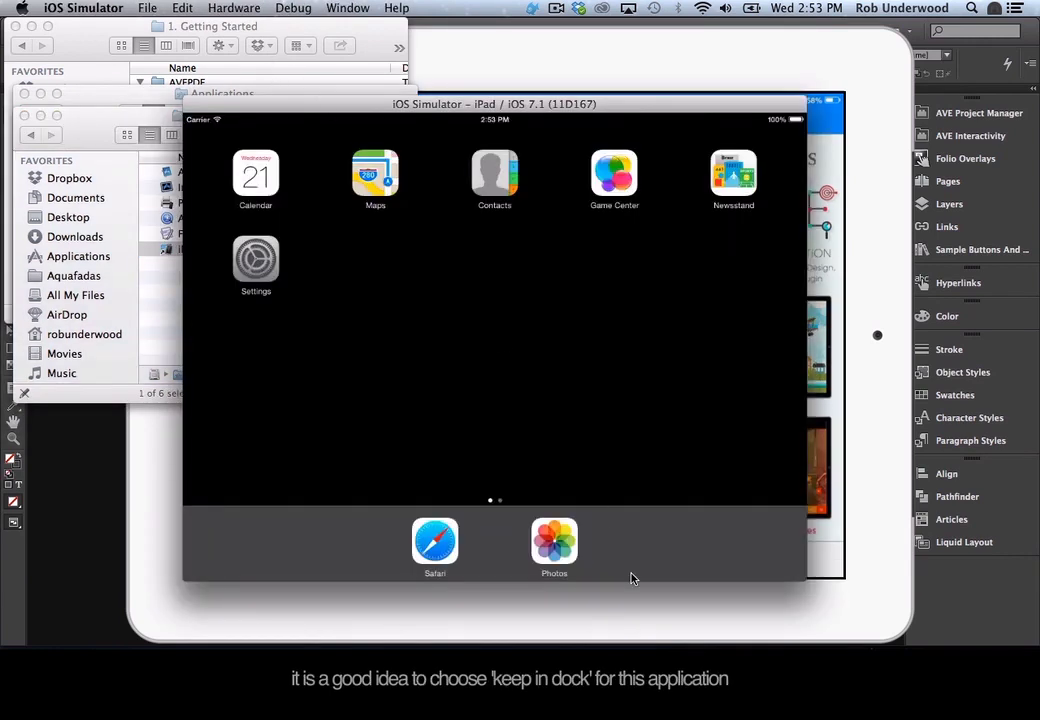
mouse_move(700, 645)
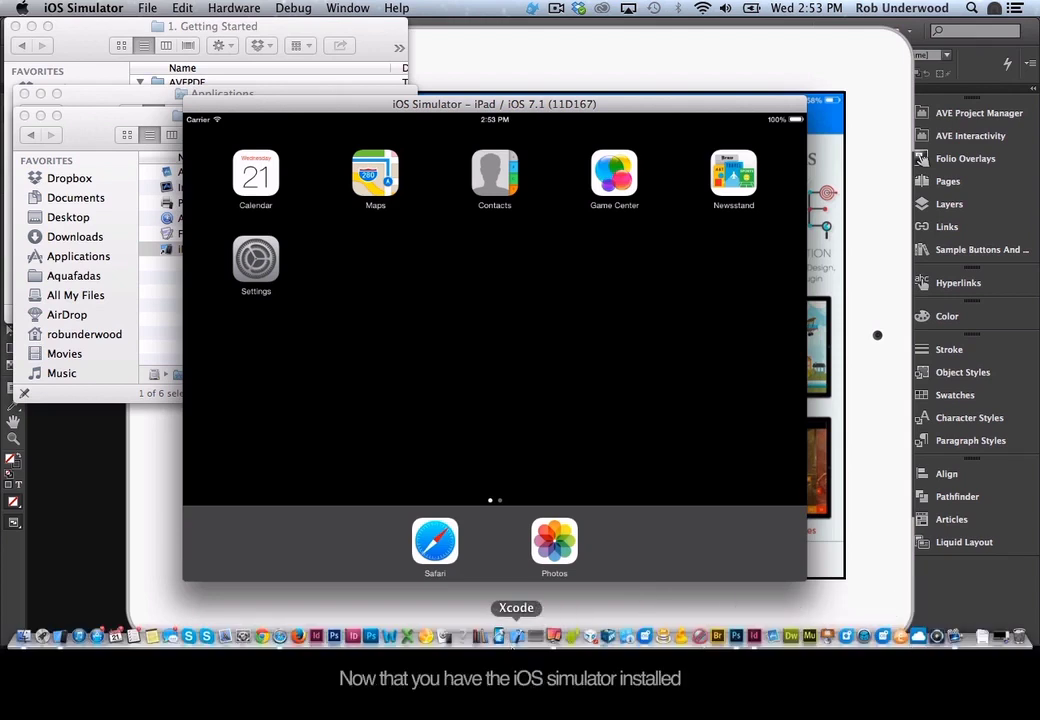
right_click(61, 641)
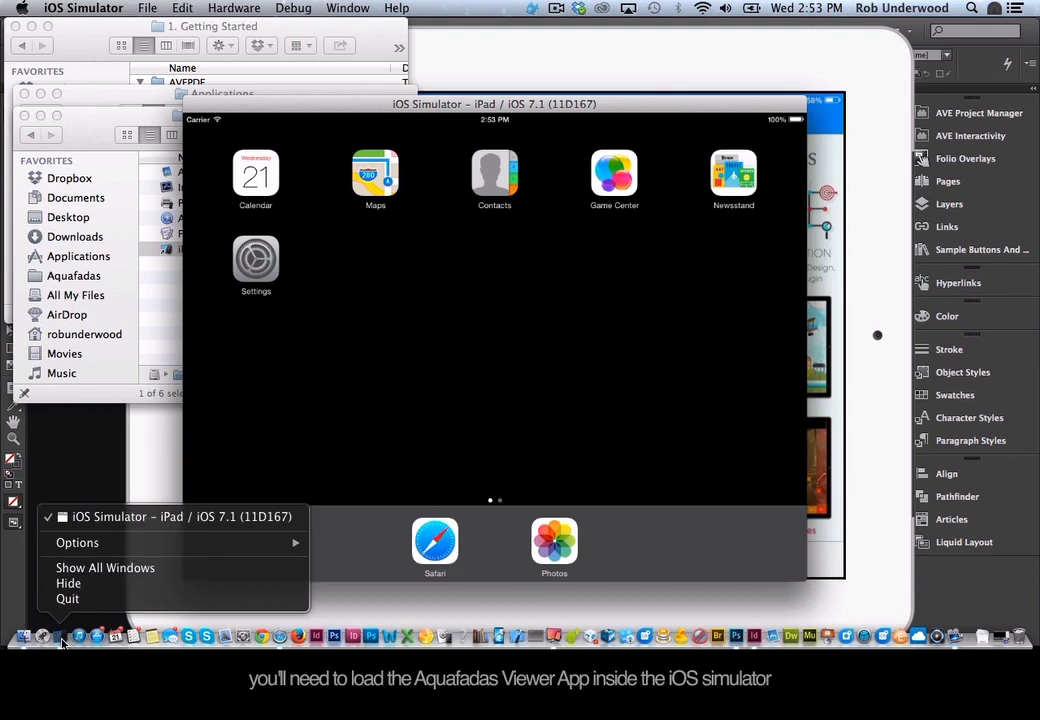
mouse_move(102, 548)
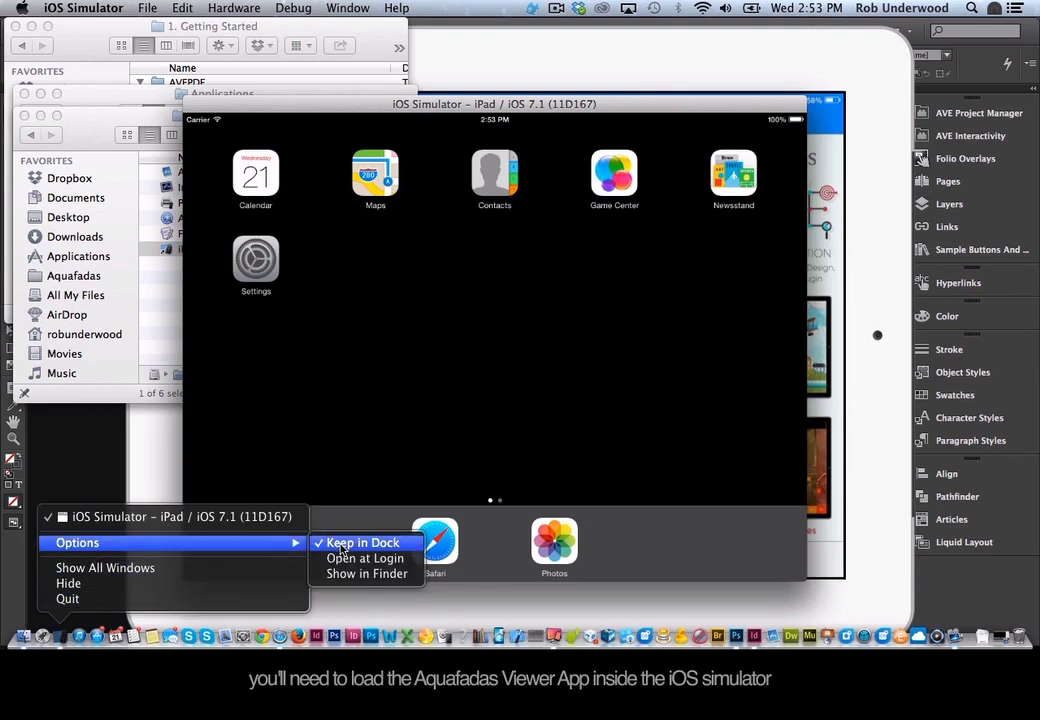
click(367, 330)
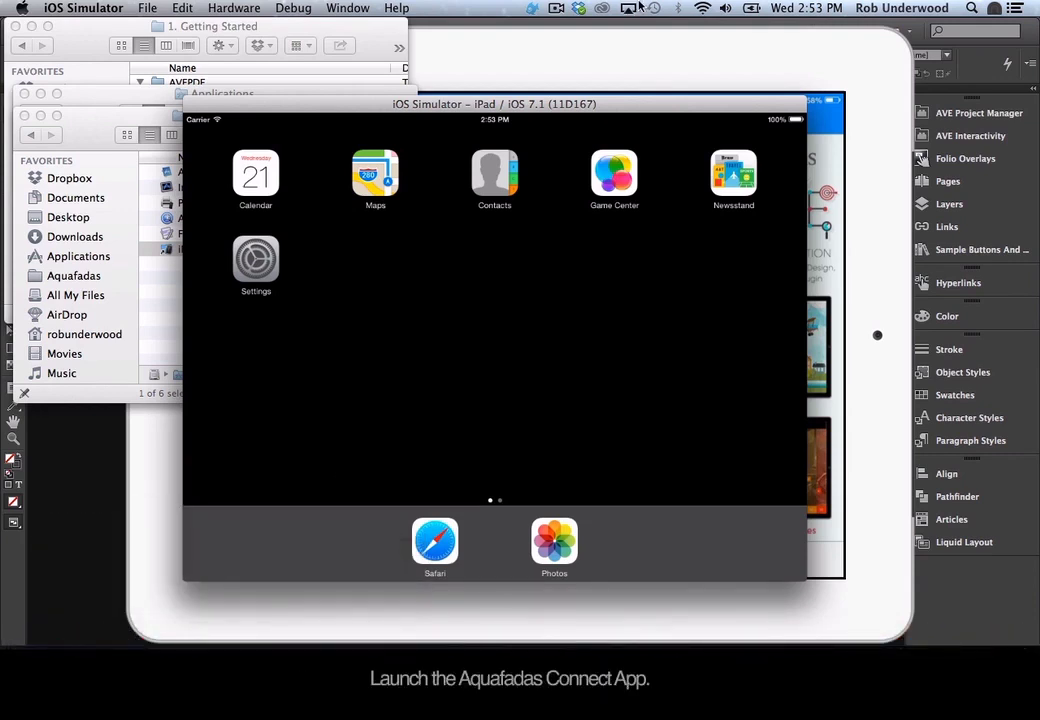
click(531, 9)
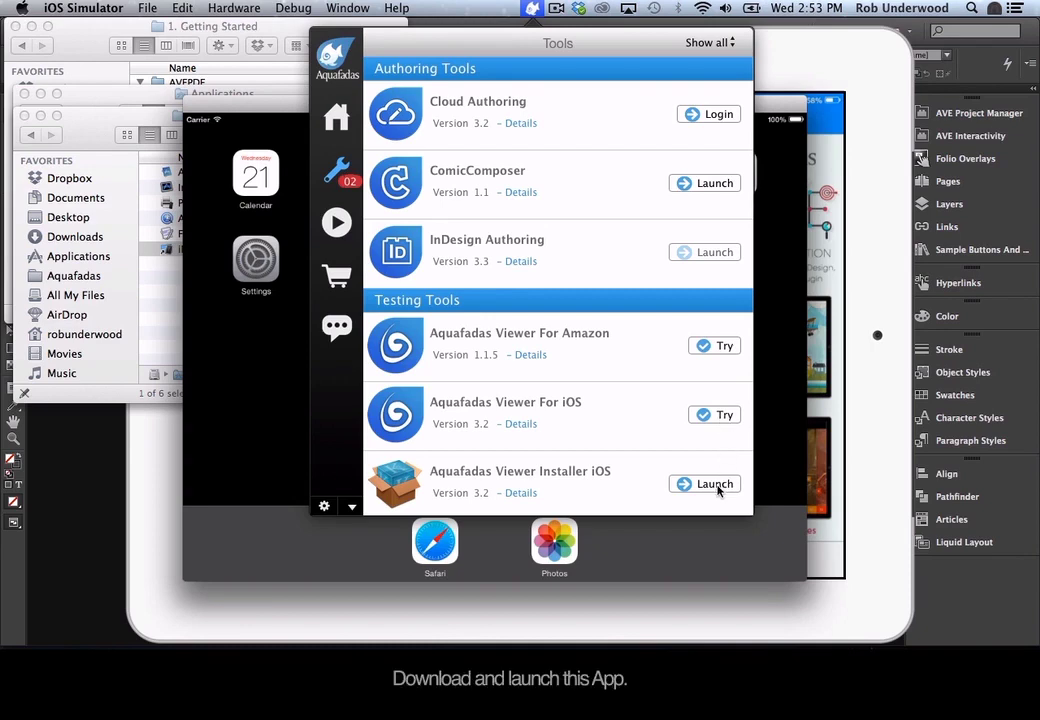
Use the Aquafadas Viewer Installer iOS to install and launch myKiosk on the iOS Simulator.
click(716, 485)
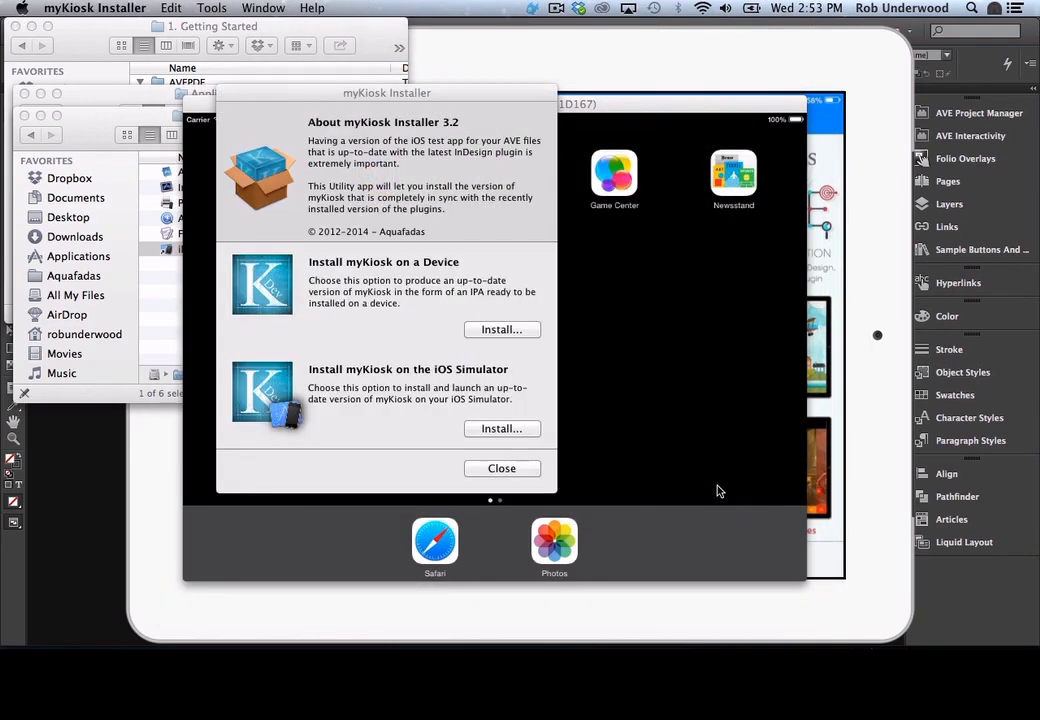
click(502, 430)
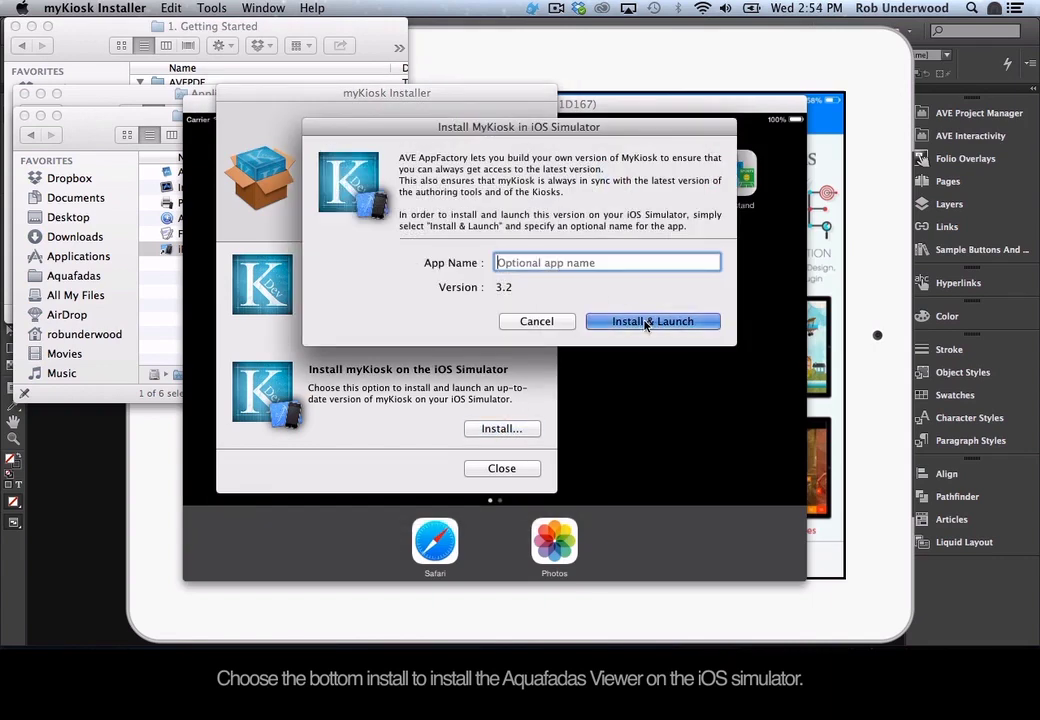
click(648, 321)
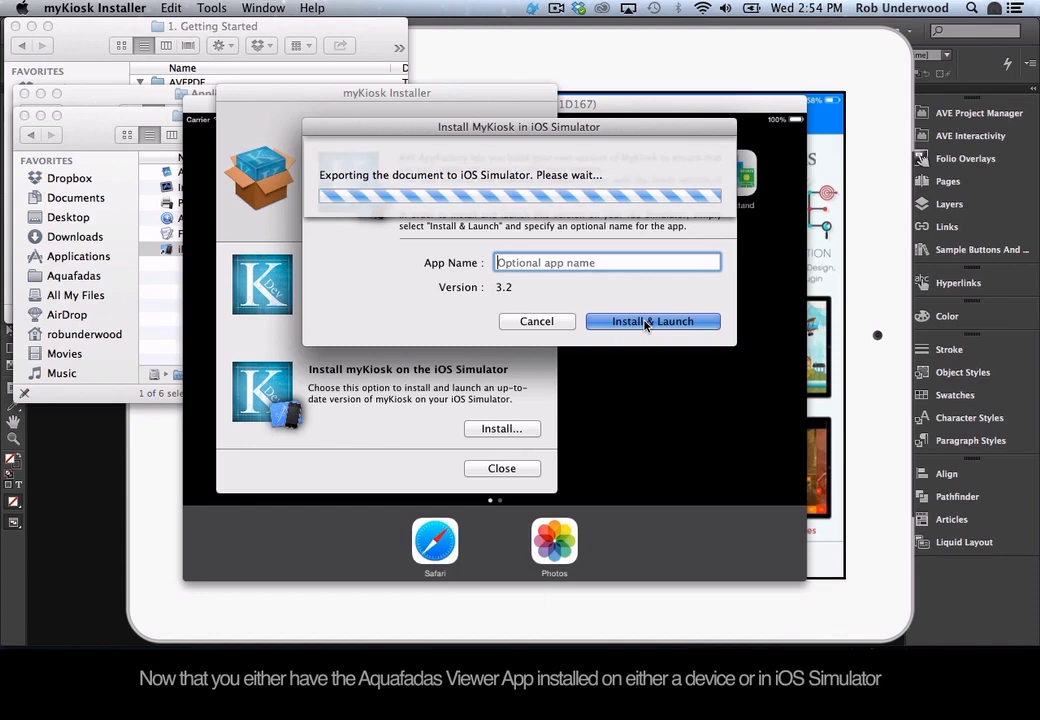
Open the newly installed Viewer app on the simulator's second home page, then return to InDesign.
click(660, 405)
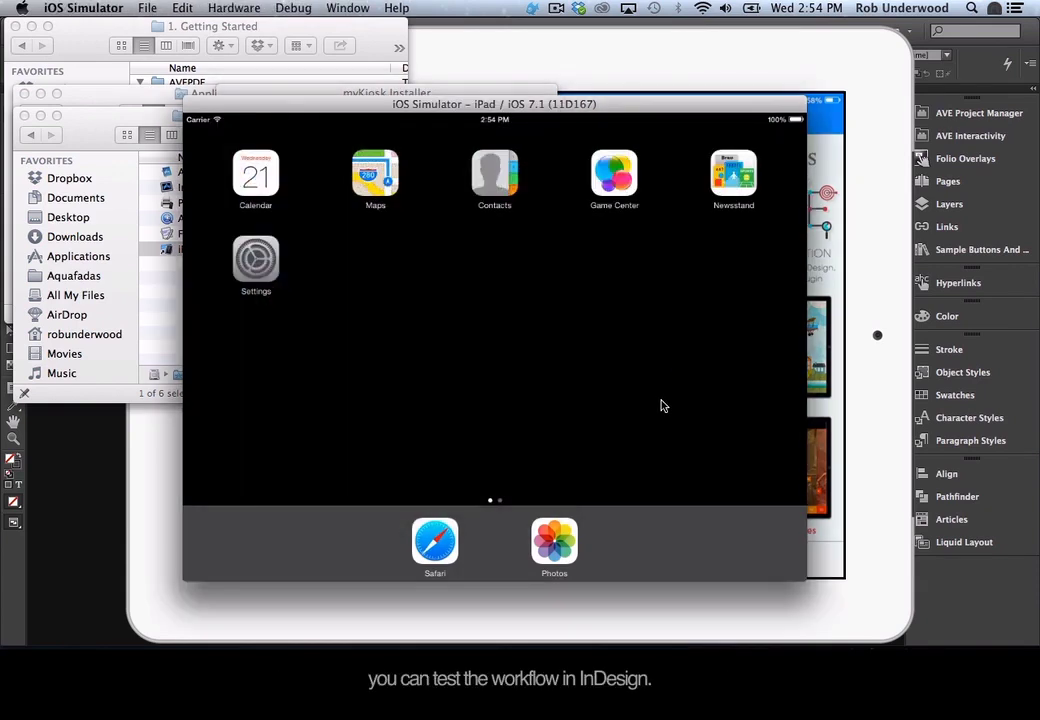
drag(664, 405, 539, 383)
click(723, 188)
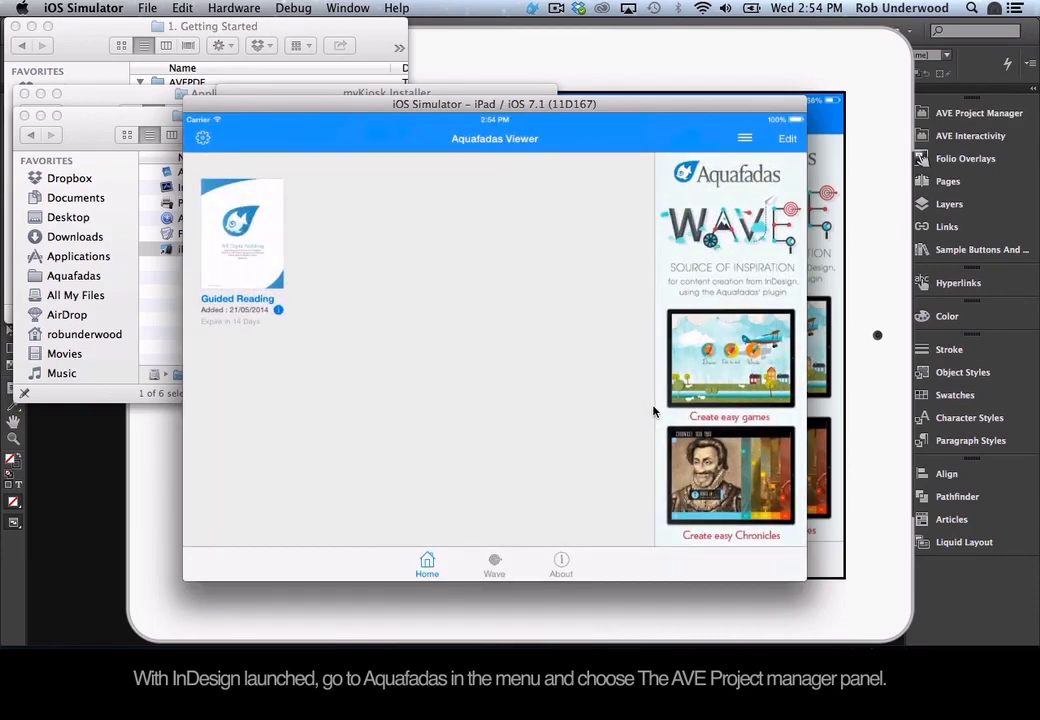
key(super+Tab)
key(super+Tab)
key(super+Tab)
key(super+Tab)
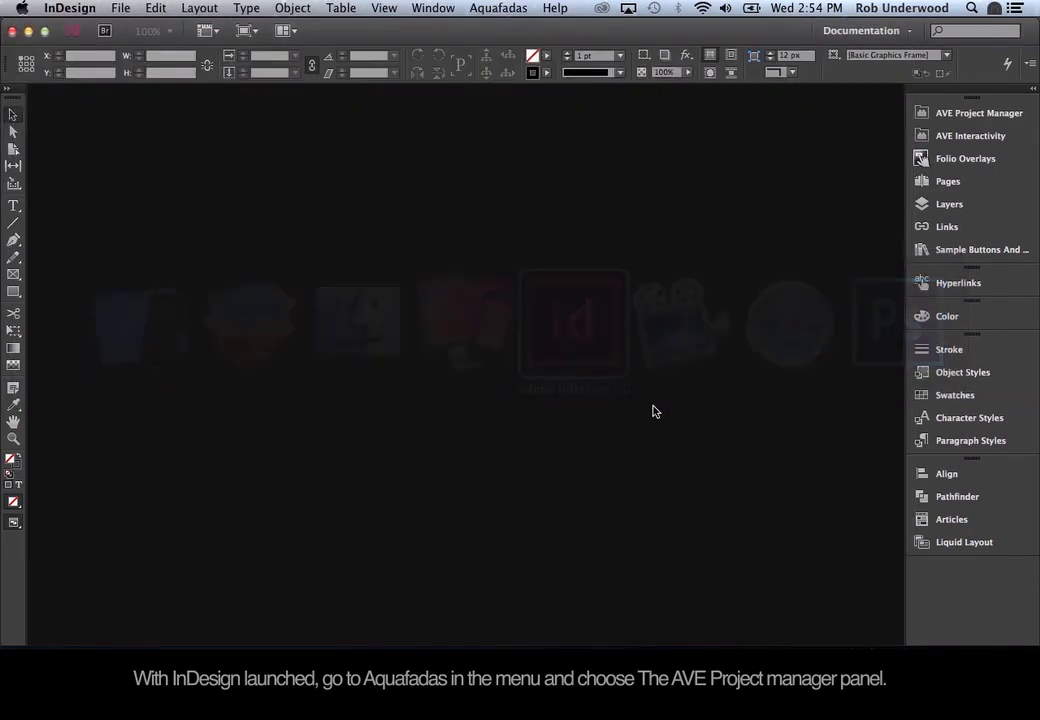
Open the AVE Project Manager panel from the Aquafadas menu and create a new project.
click(513, 8)
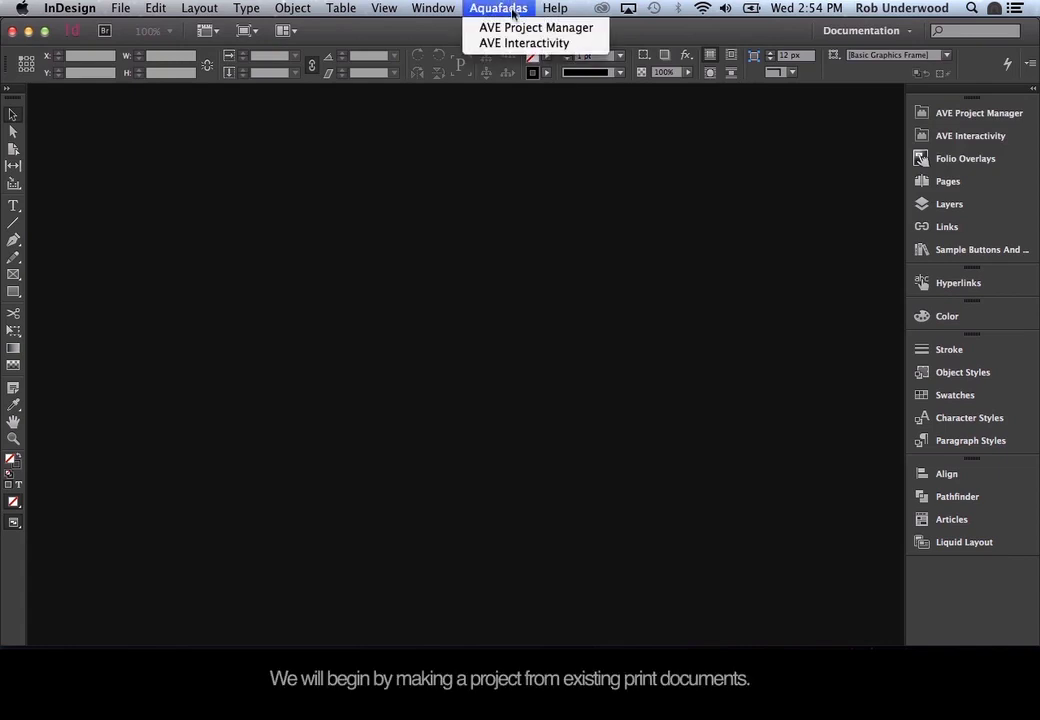
click(511, 28)
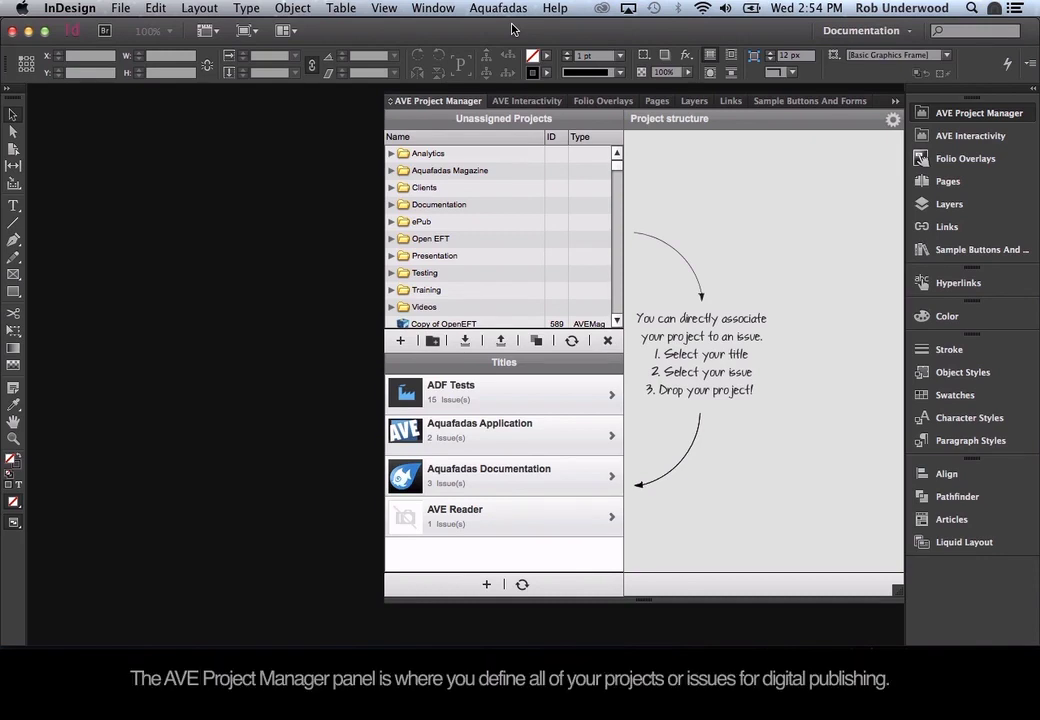
click(402, 343)
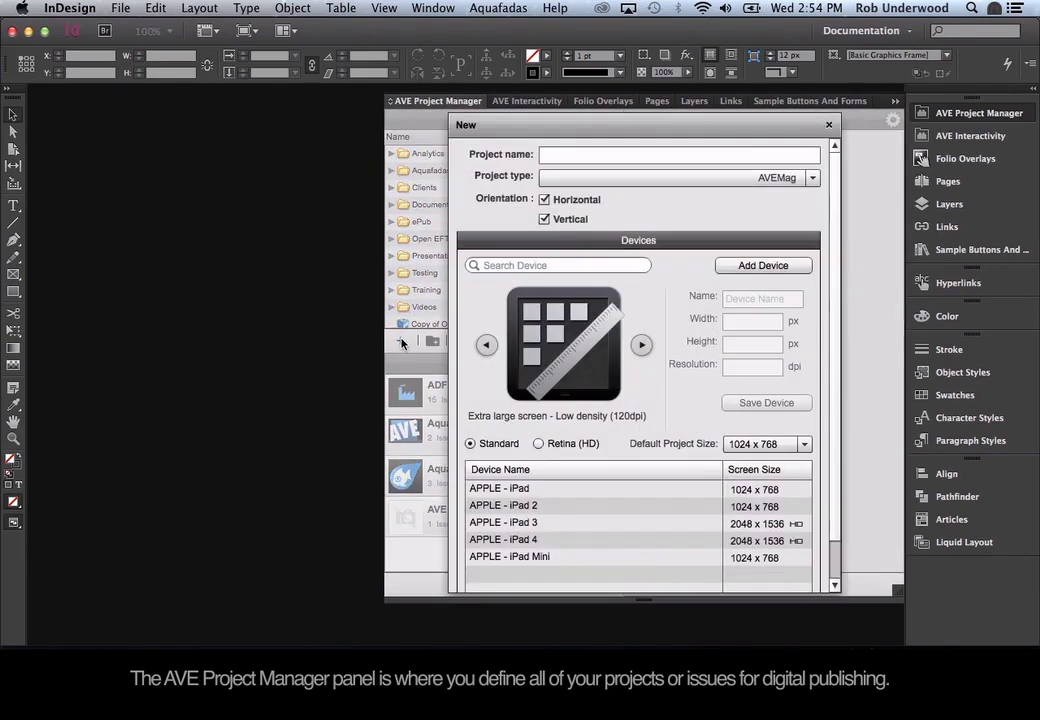
Enter 'My First AVEPDF' as the project name and pick AVEPdf from the Project type list.
click(564, 158)
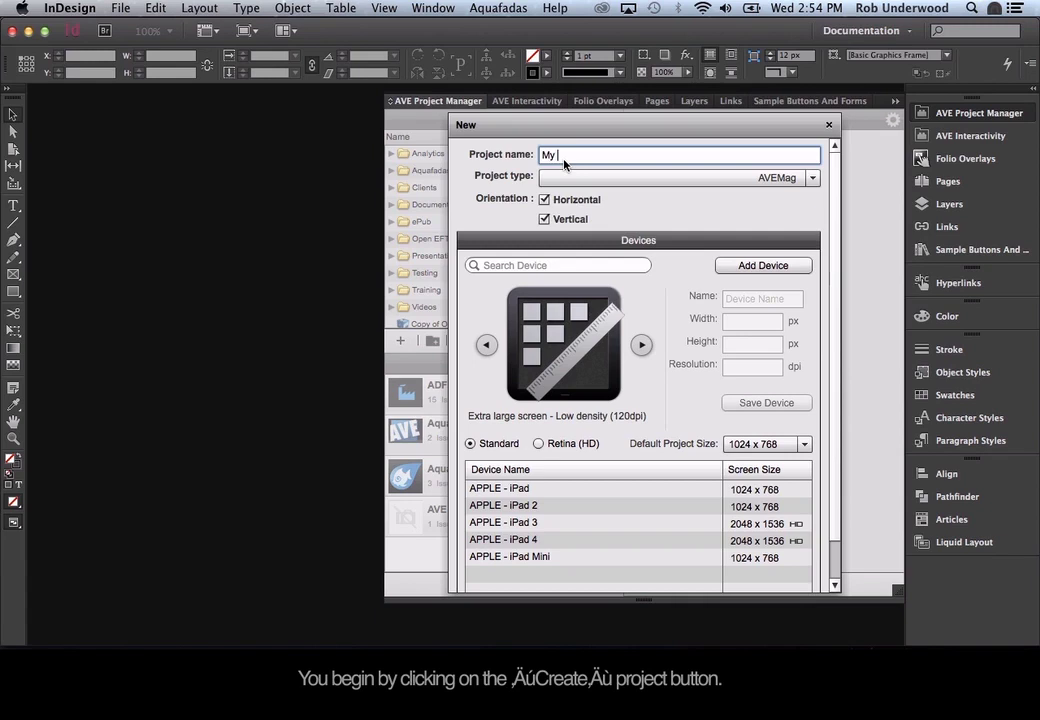
text(My First A)
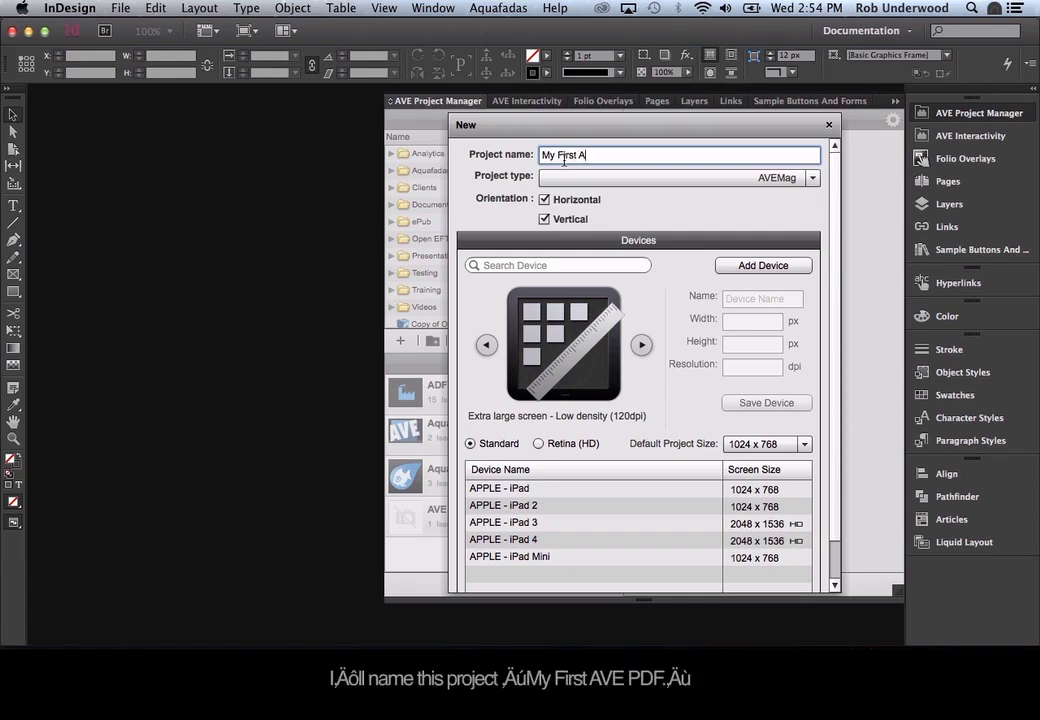
text(VEPDF)
click(601, 178)
click(598, 212)
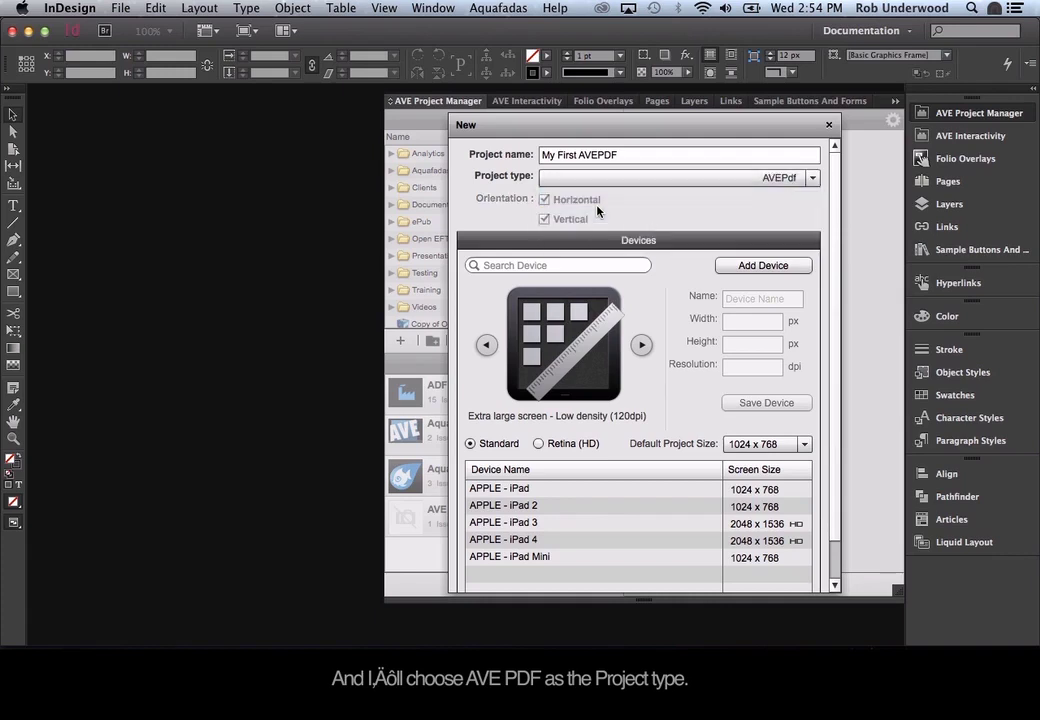
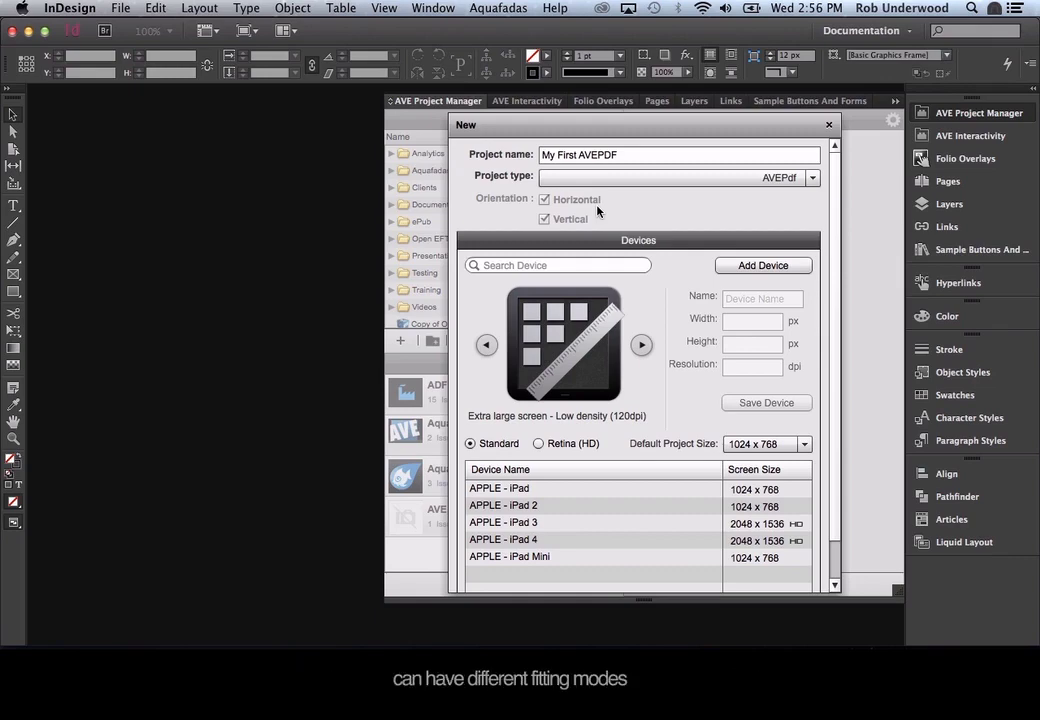
Switch from InDesign to the iOS Simulator showing the sample AVE PDF cover page.
key(super+Tab)
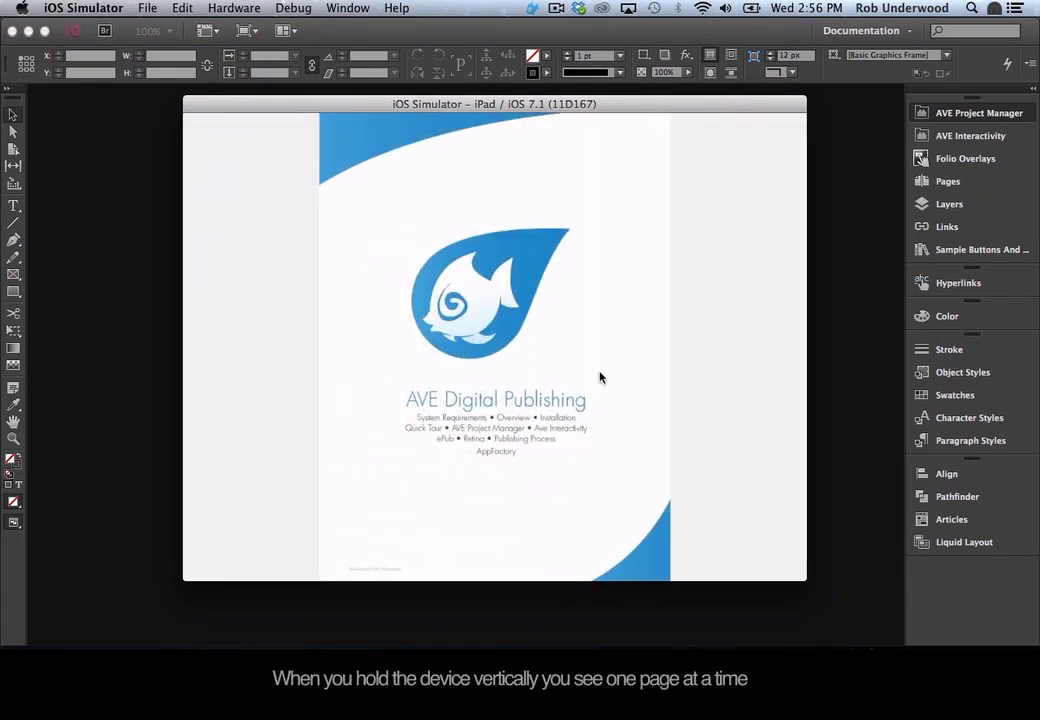
Rotate to portrait, swipe to the System Requirements page, then return to landscape and pinch-zoom the spread.
key(super+Left)
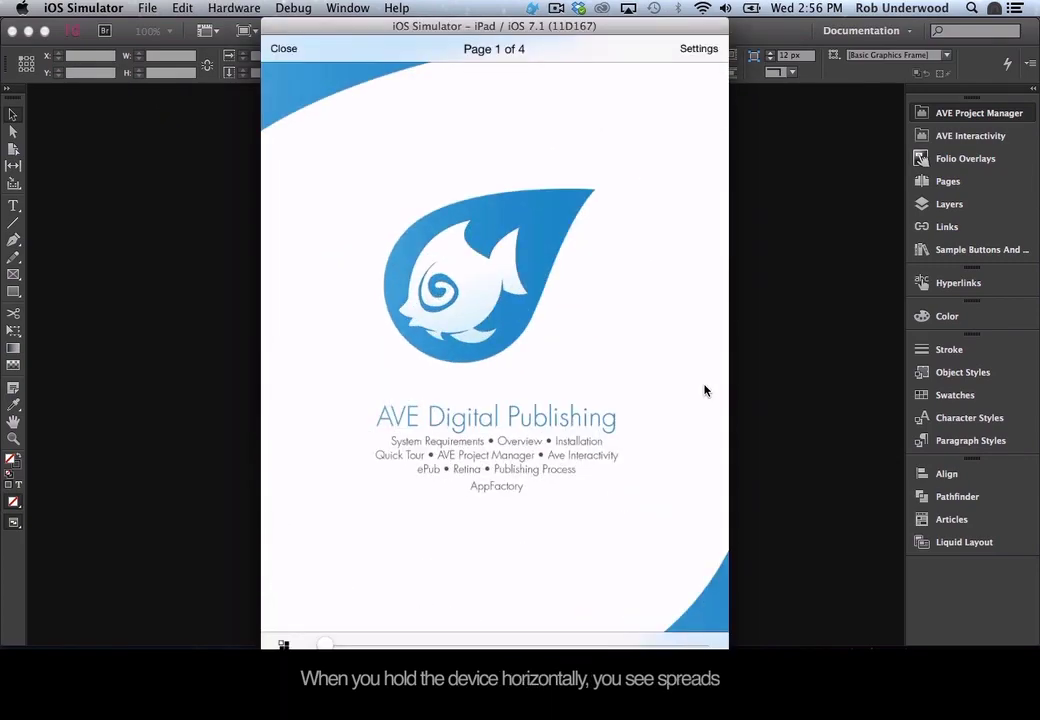
drag(705, 390, 413, 293)
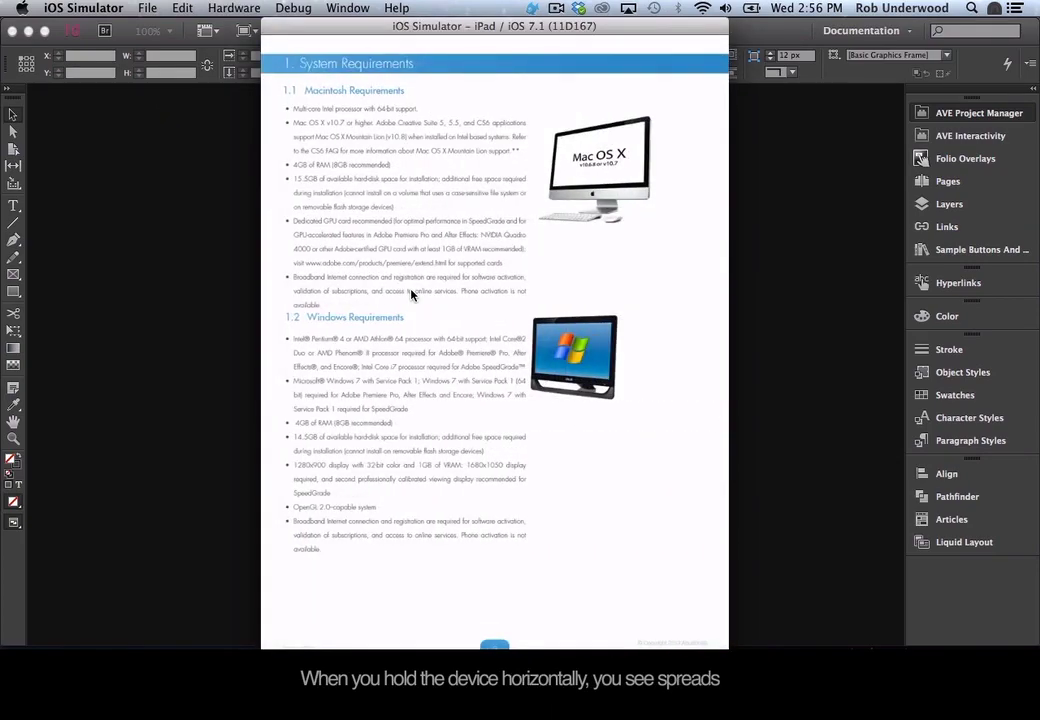
key(super+Right)
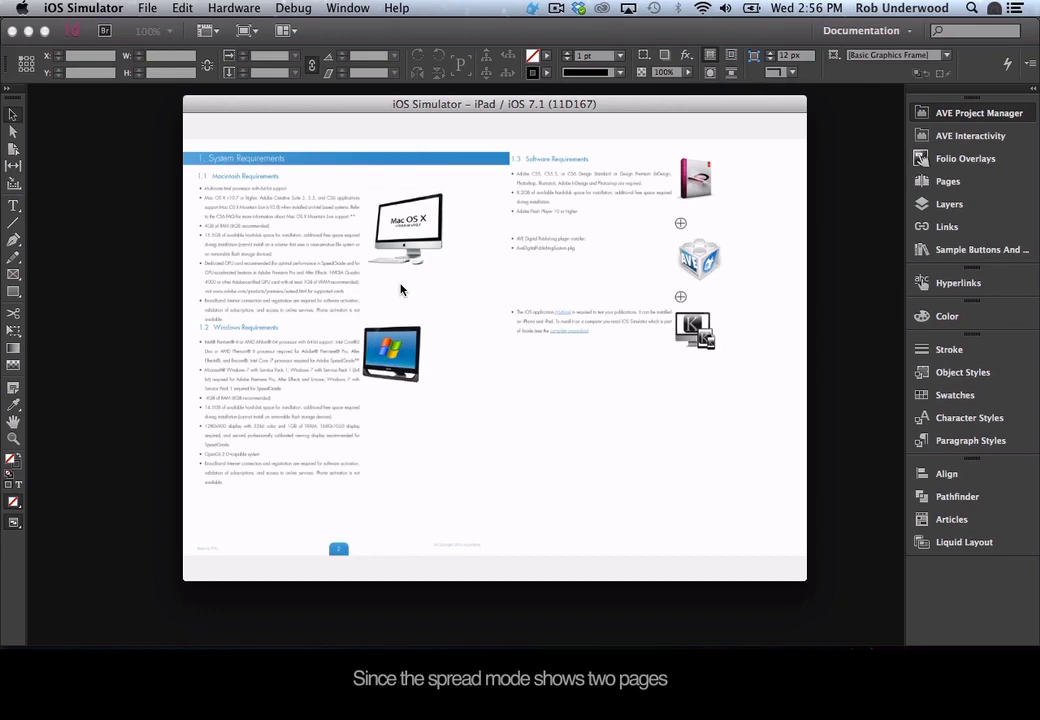
key(alt)
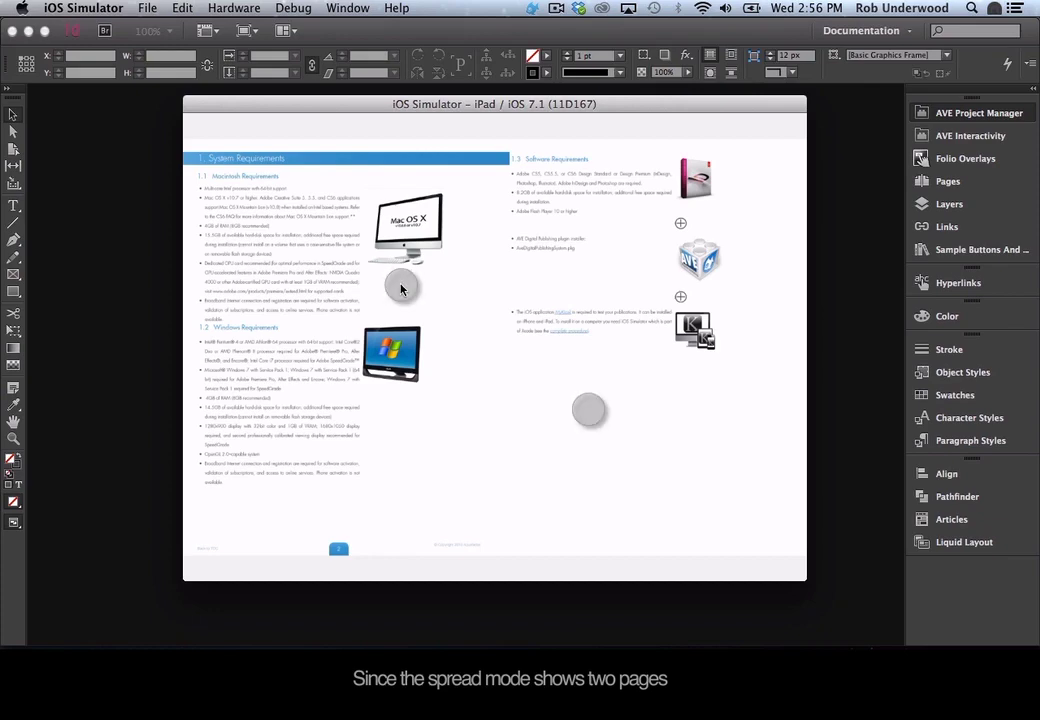
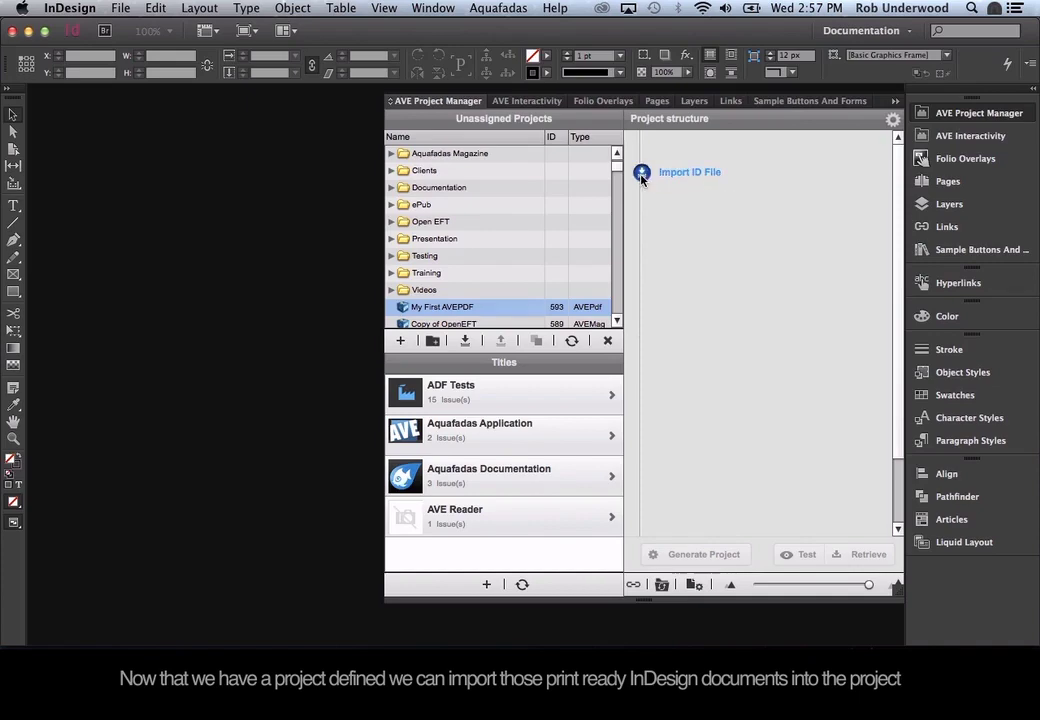
Import AVEPDF.indd from the AVEPDF folder into the My First AVEPDF project.
click(340, 235)
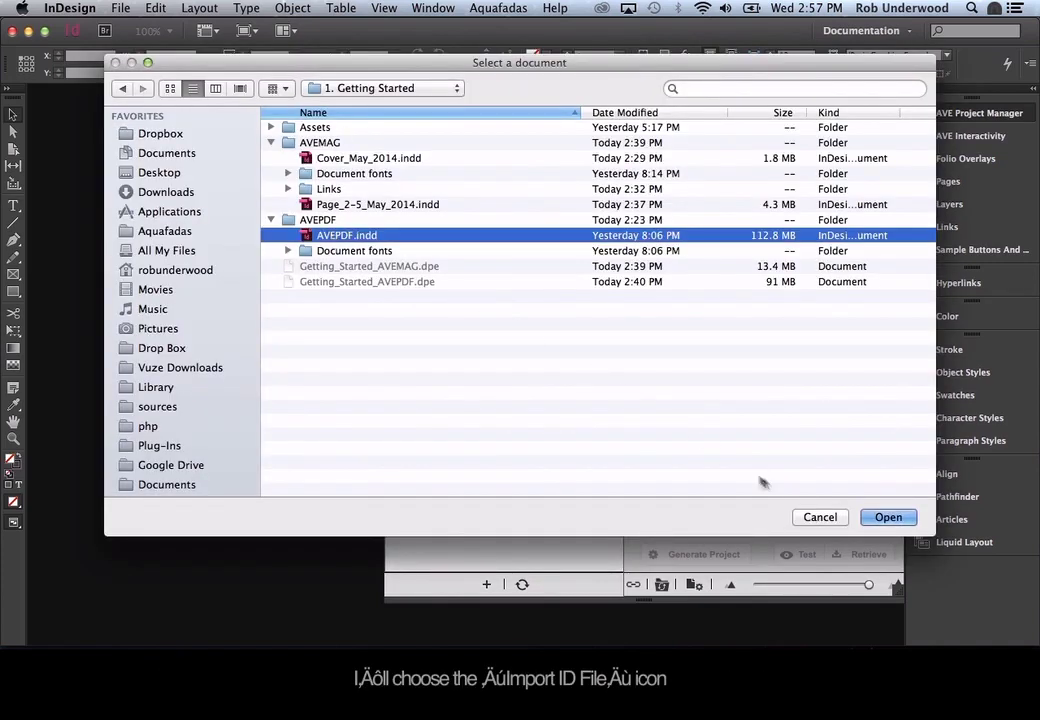
click(888, 517)
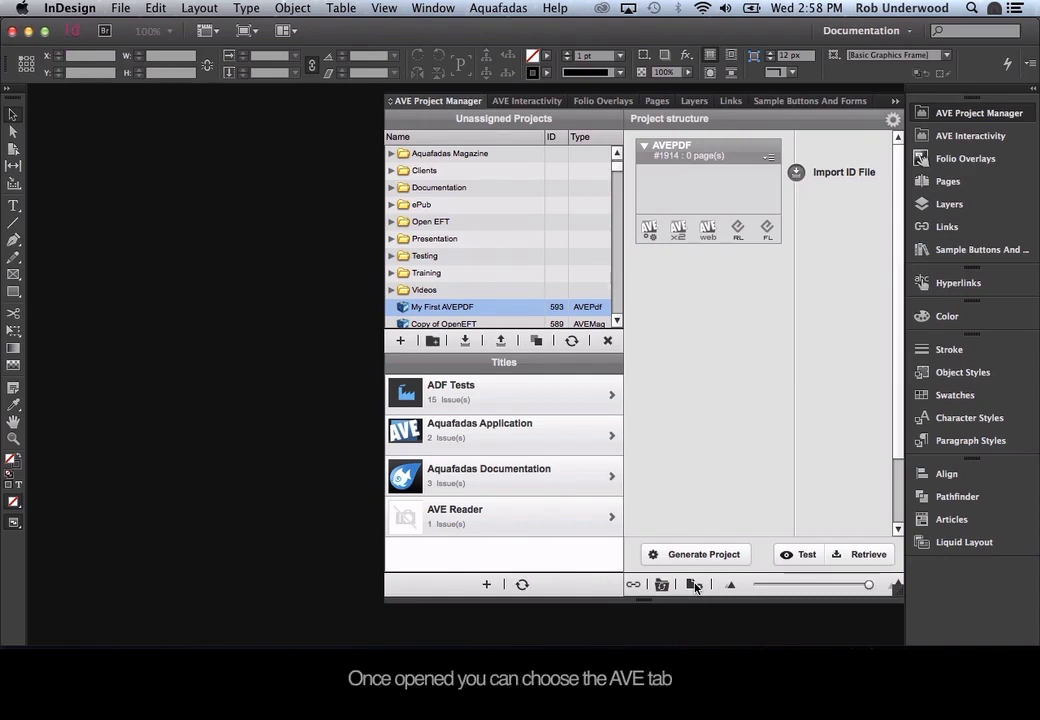
In Project Settings' AVE tab, choose the fourth (double-page) Content Fitting Mode and enable Snap.
click(695, 585)
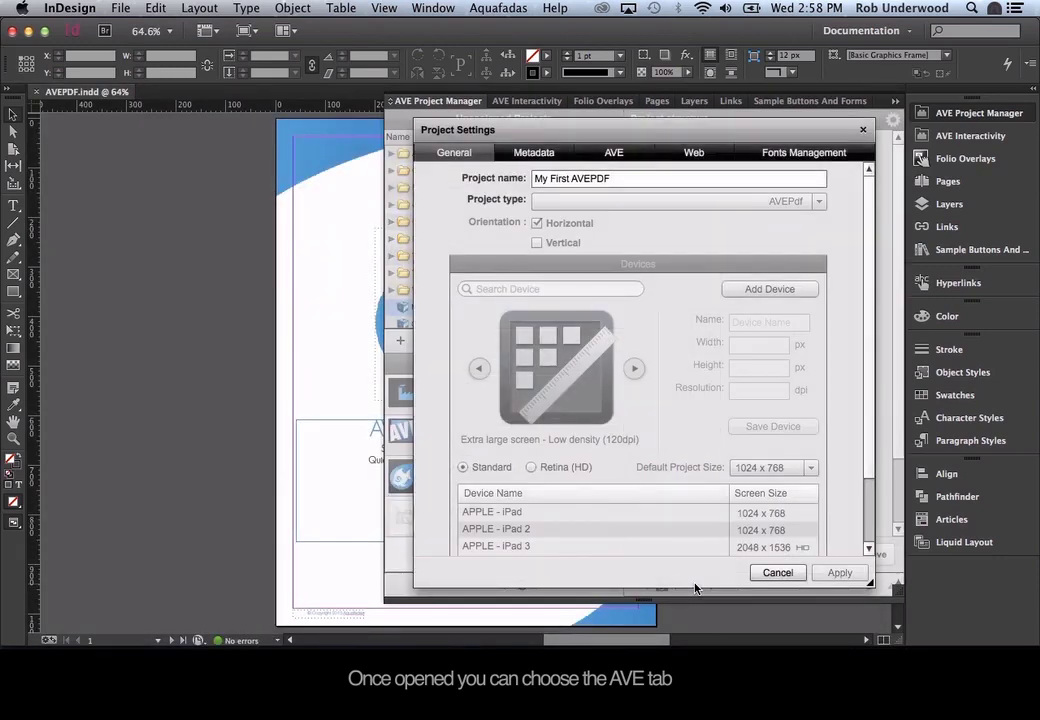
click(629, 153)
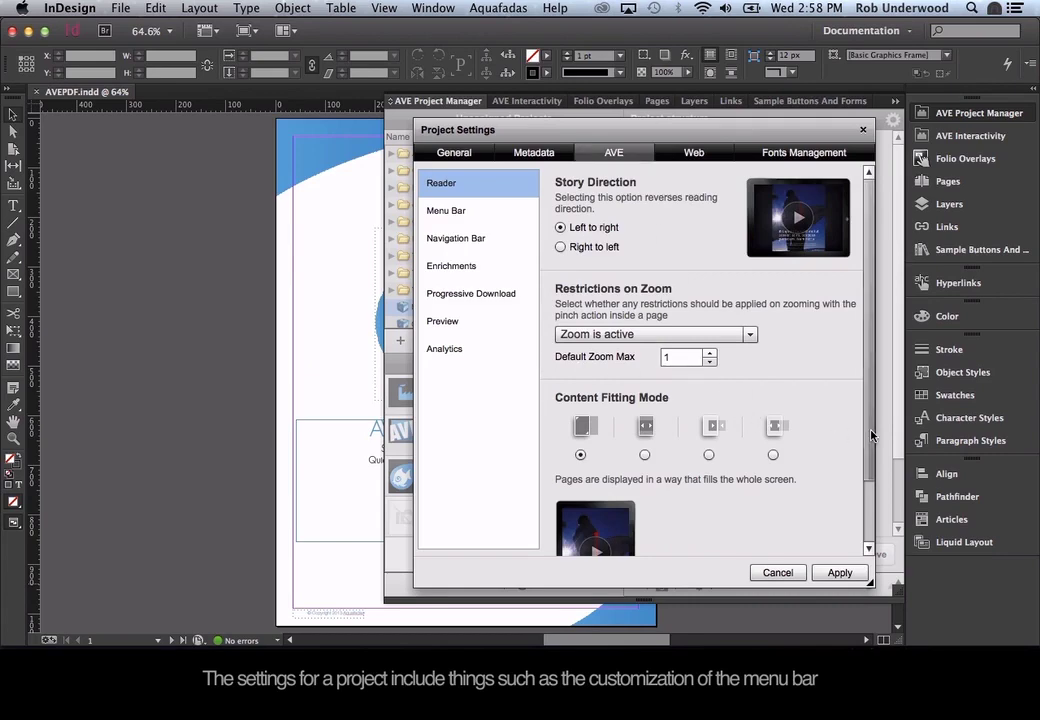
scroll(708, 396, down, 3)
click(773, 380)
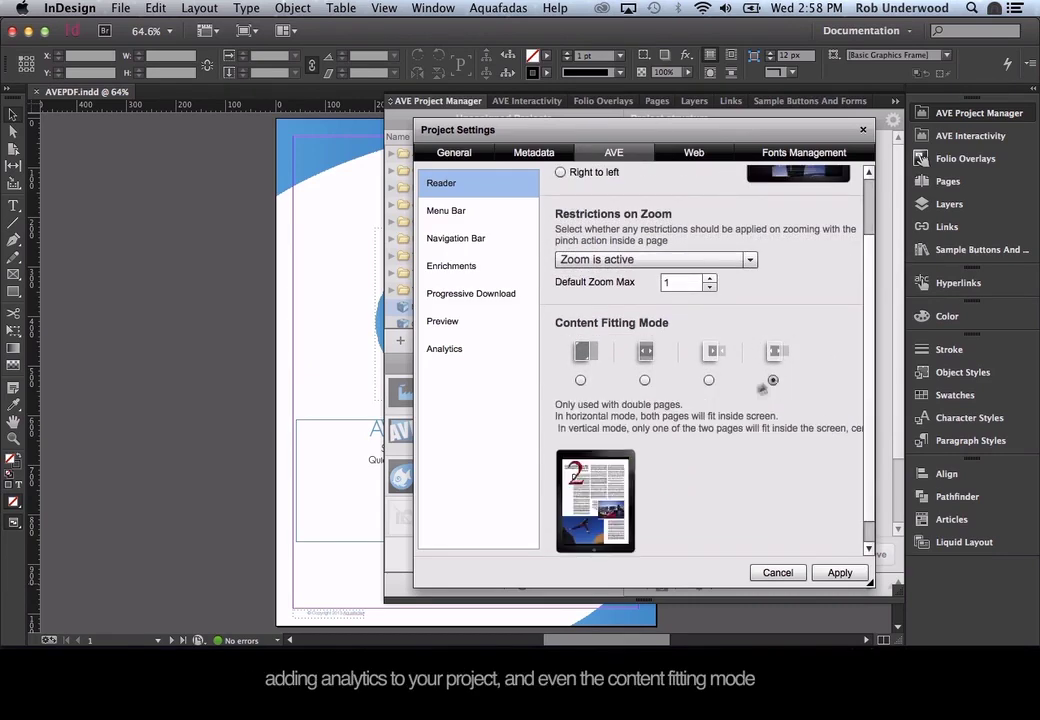
scroll(691, 458, down, 1)
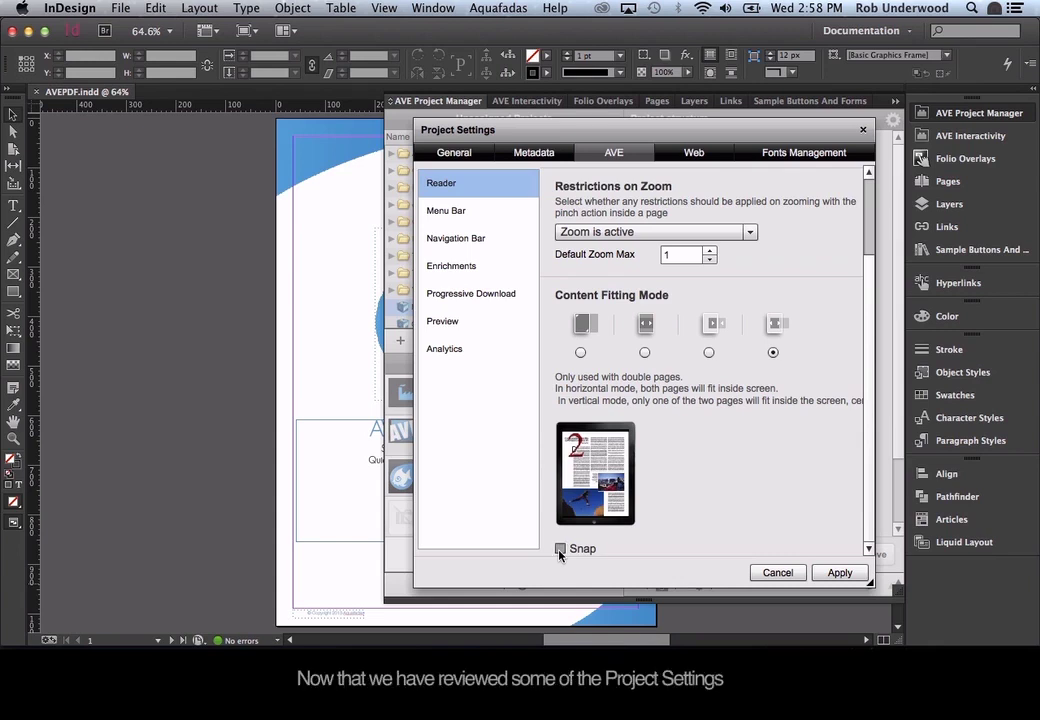
click(560, 549)
Apply the project settings and bring up the Aquafadas AVE Interactivity panel.
click(838, 572)
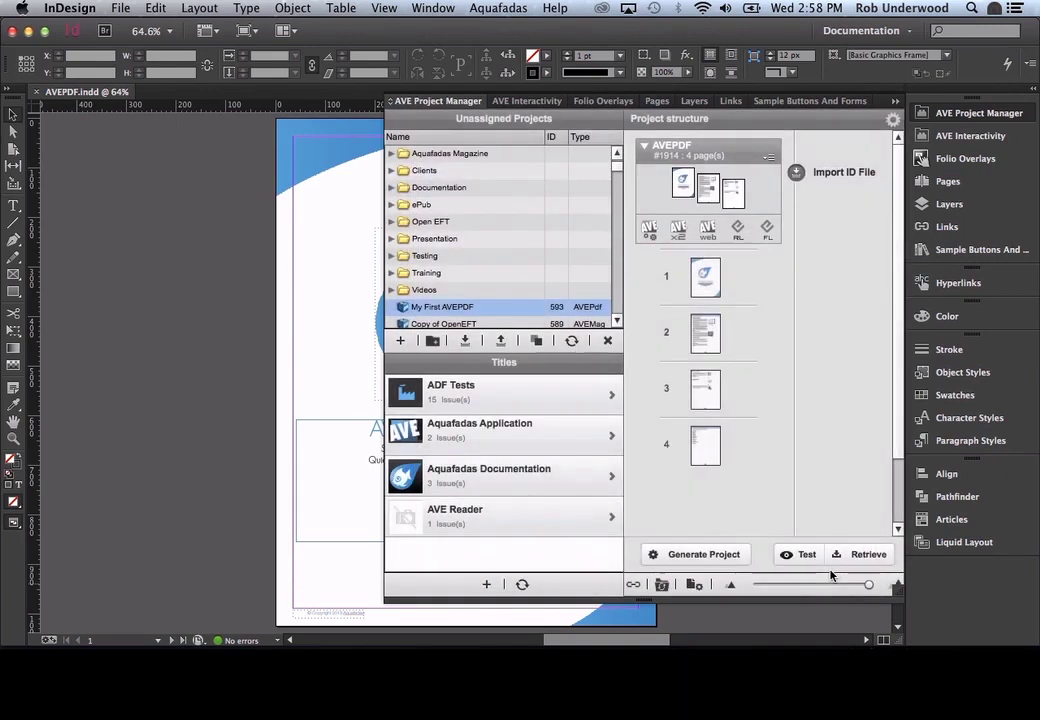
click(497, 8)
click(520, 44)
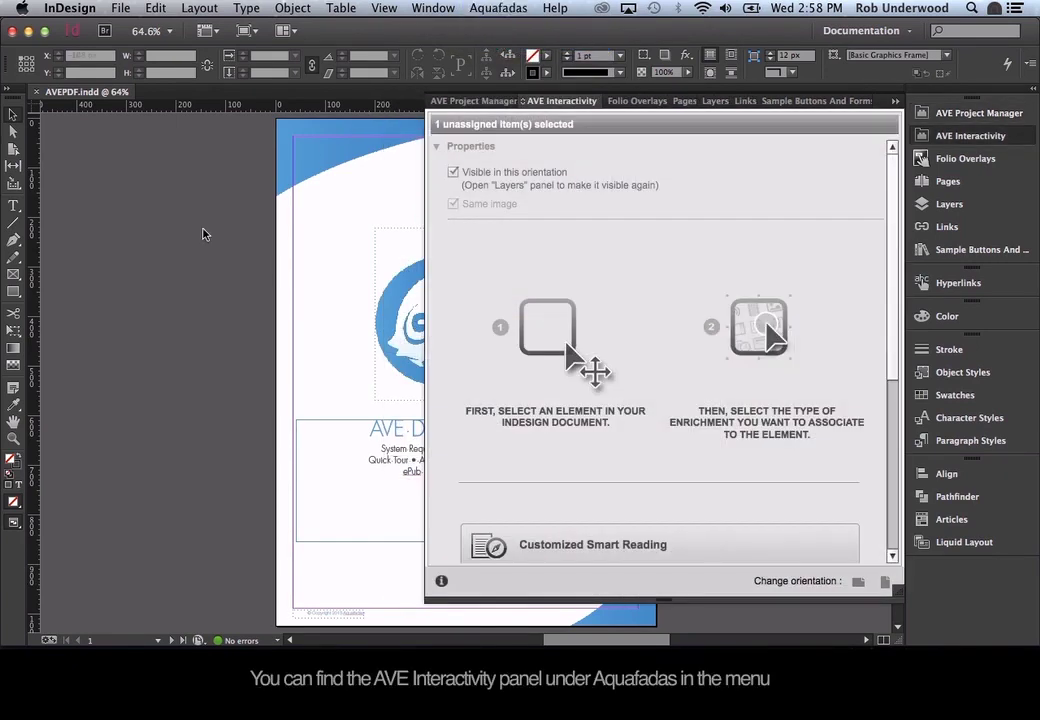
Draw a temporary rectangle frame near the page's left edge, then delete it.
click(13, 222)
drag(294, 377, 342, 412)
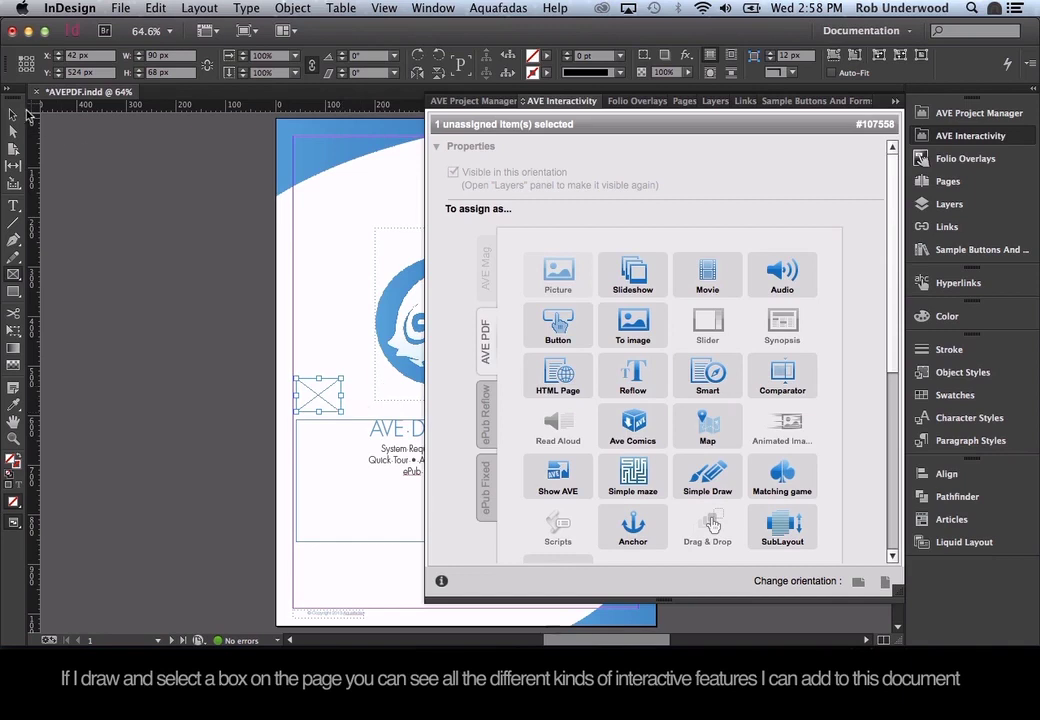
click(13, 115)
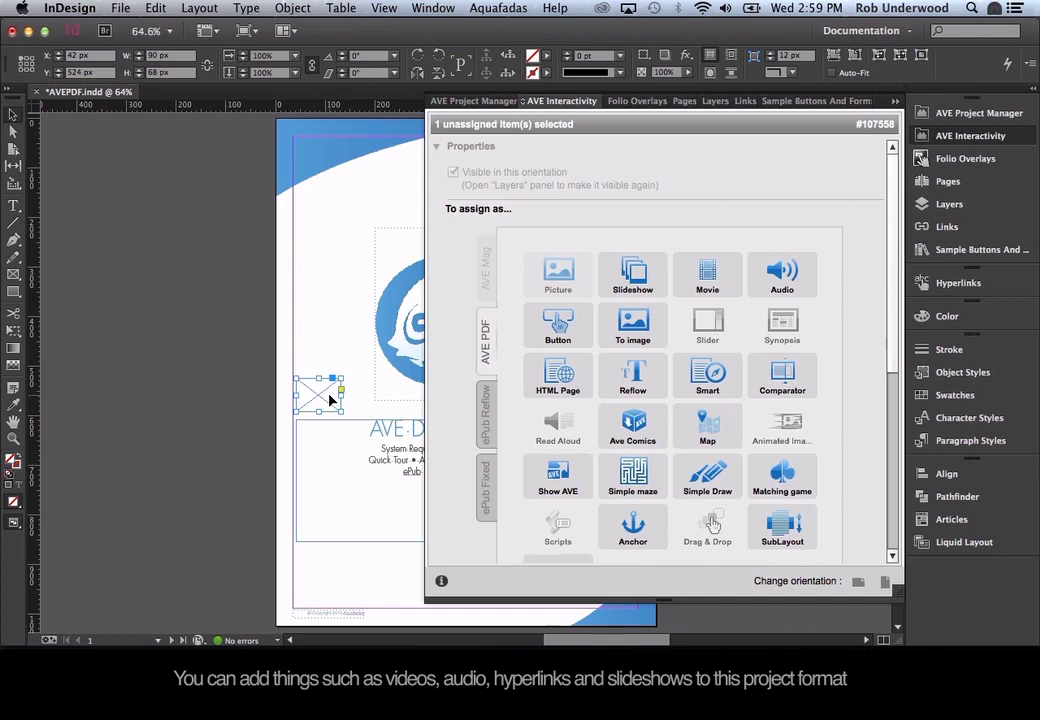
key(Delete)
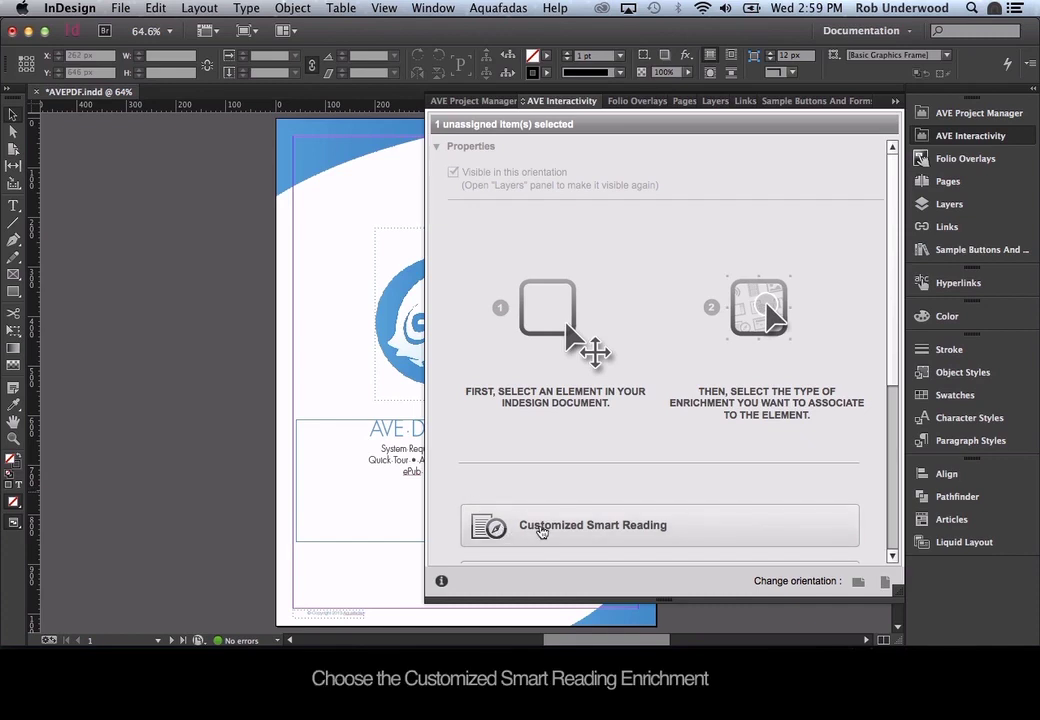
Add a Customized Smart Reading named 'Chapter 1' and begin selecting frames for its frame list.
click(541, 530)
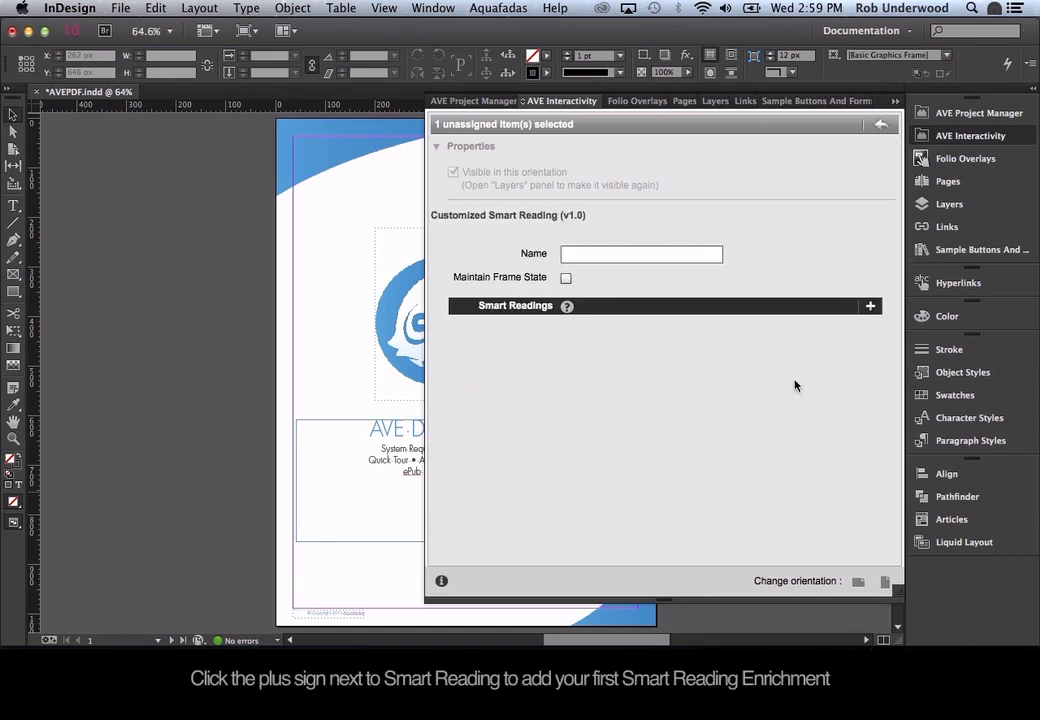
click(871, 308)
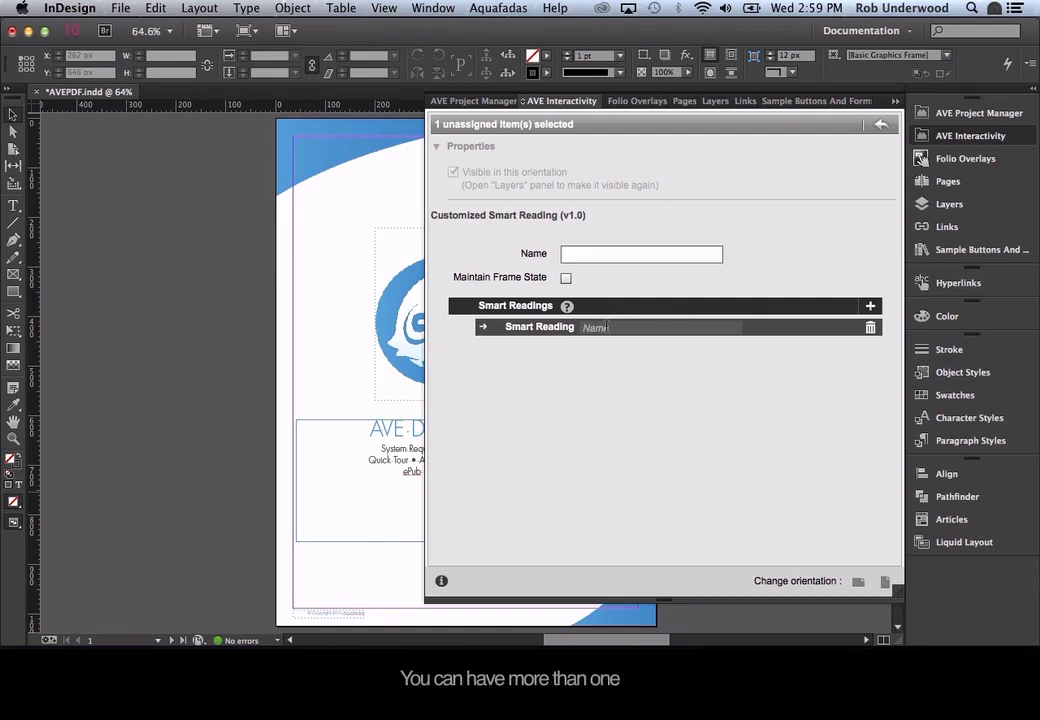
click(607, 327)
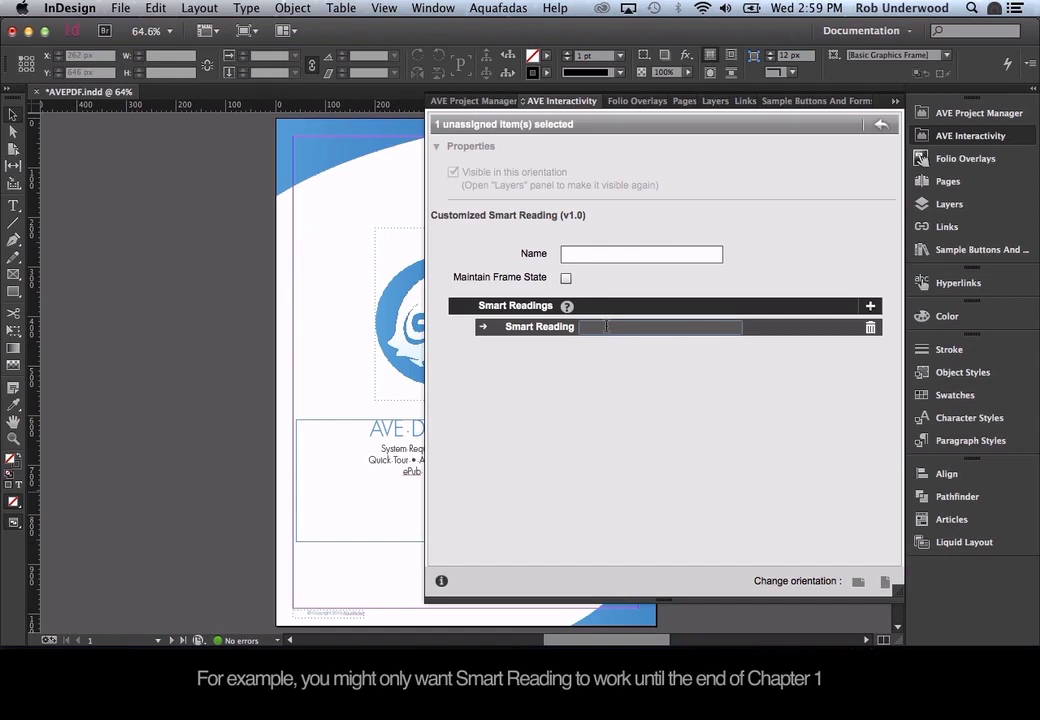
text(Chapter 1)
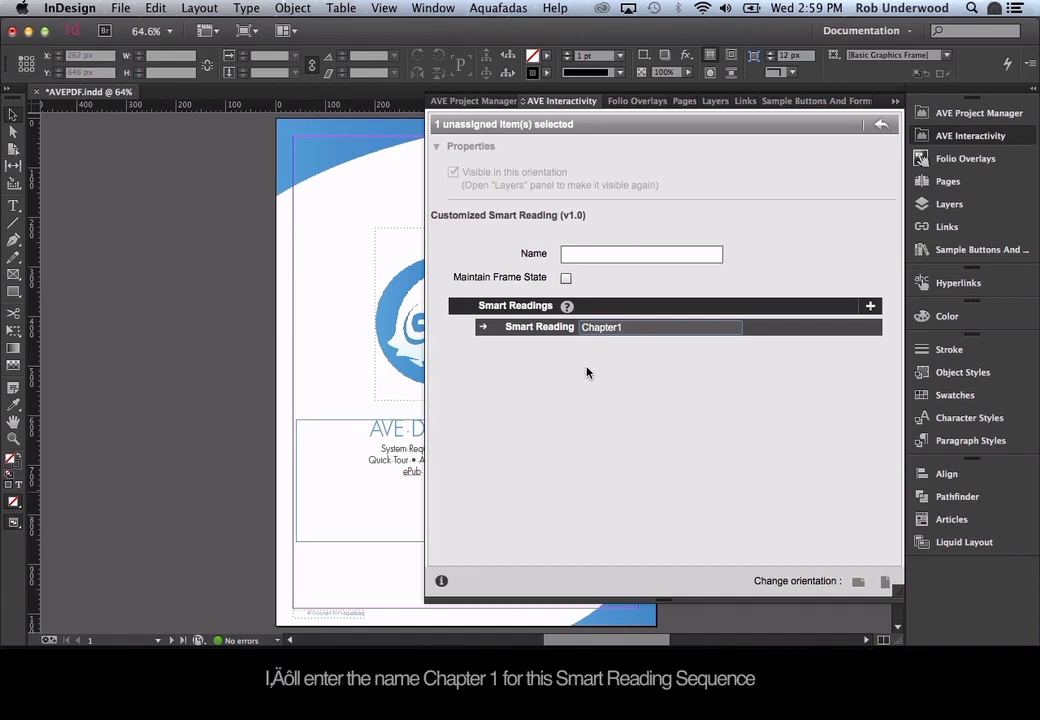
click(483, 329)
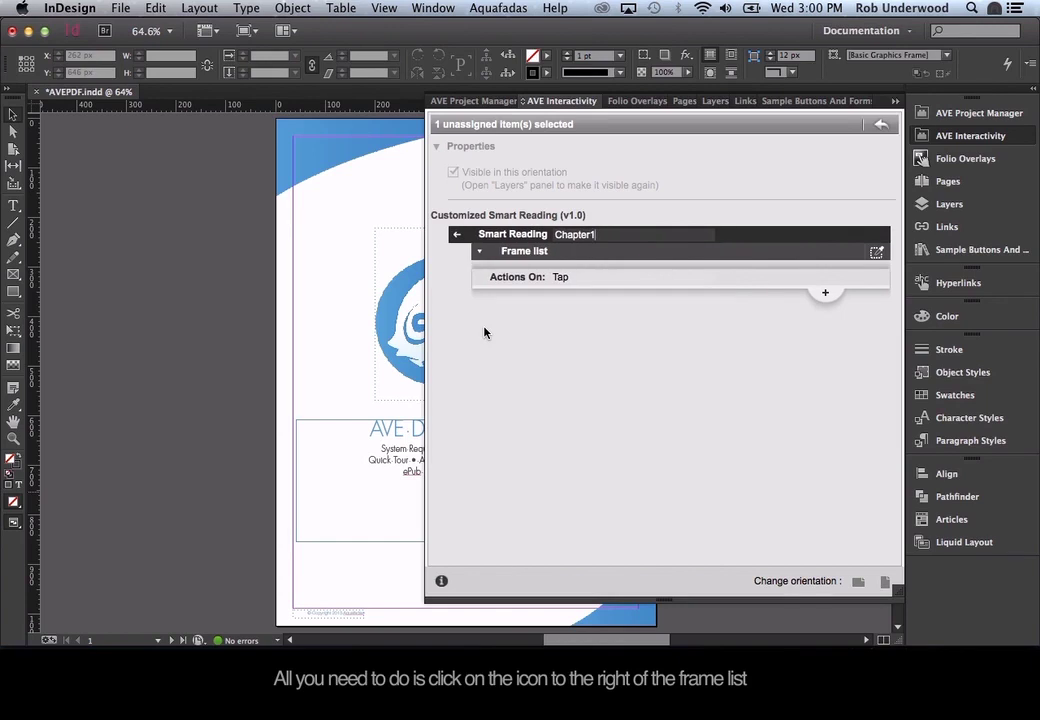
click(877, 254)
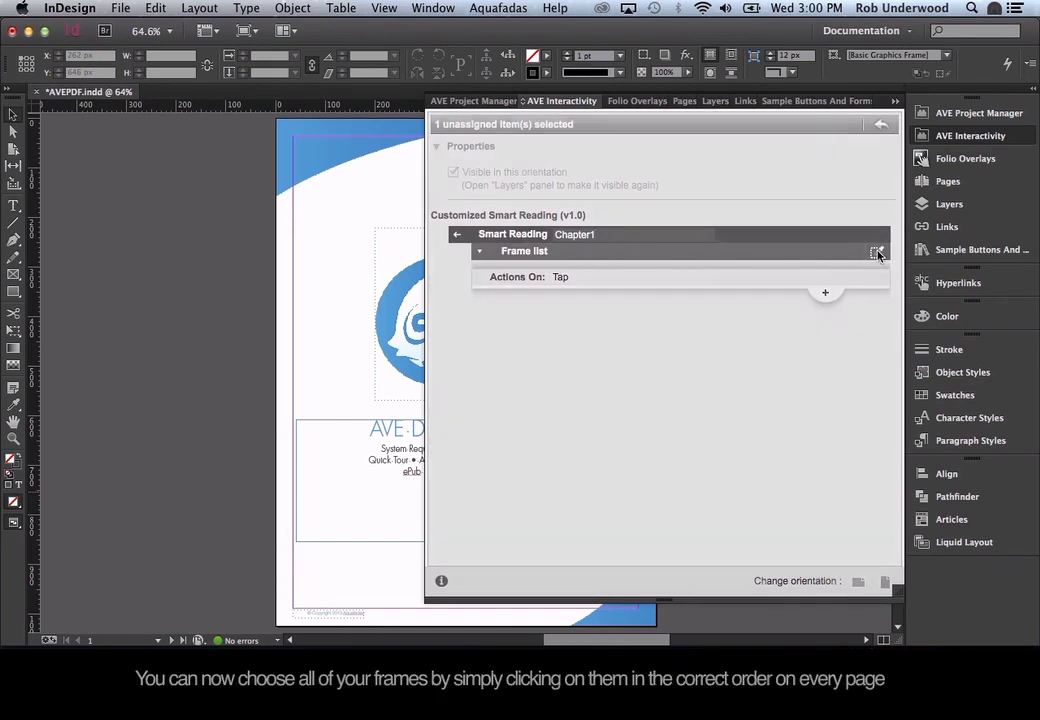
Add the four text frames, System Requirements onward, to Chapter1's frame list and finish.
click(968, 136)
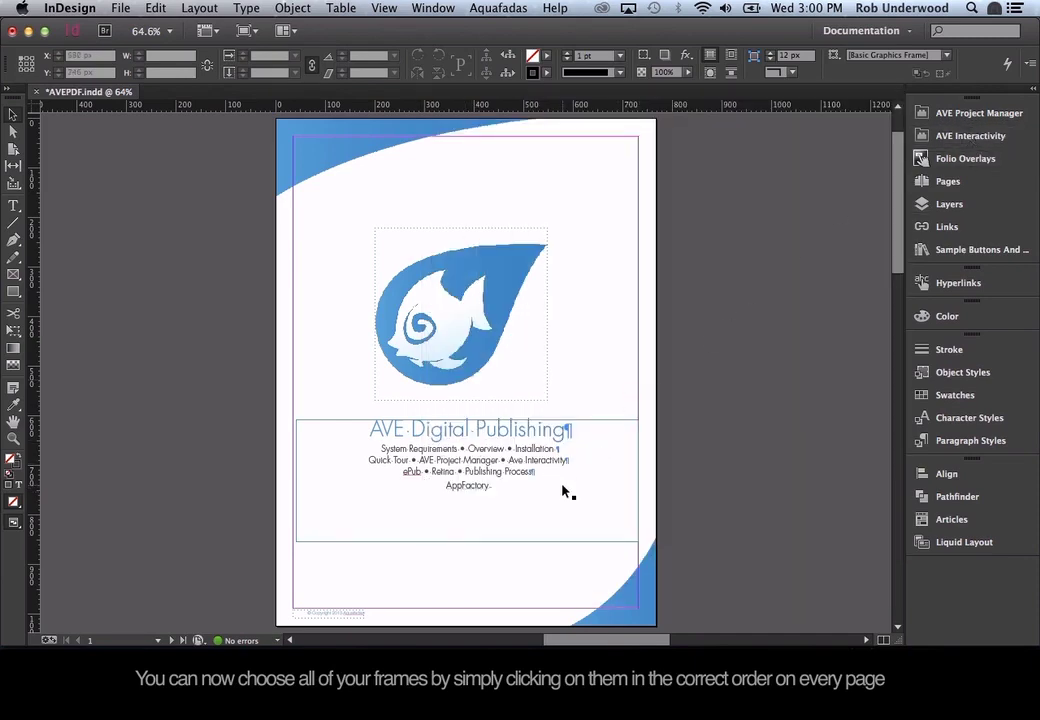
scroll(568, 492, down, 8)
scroll(564, 491, down, 6)
scroll(564, 491, left, 4)
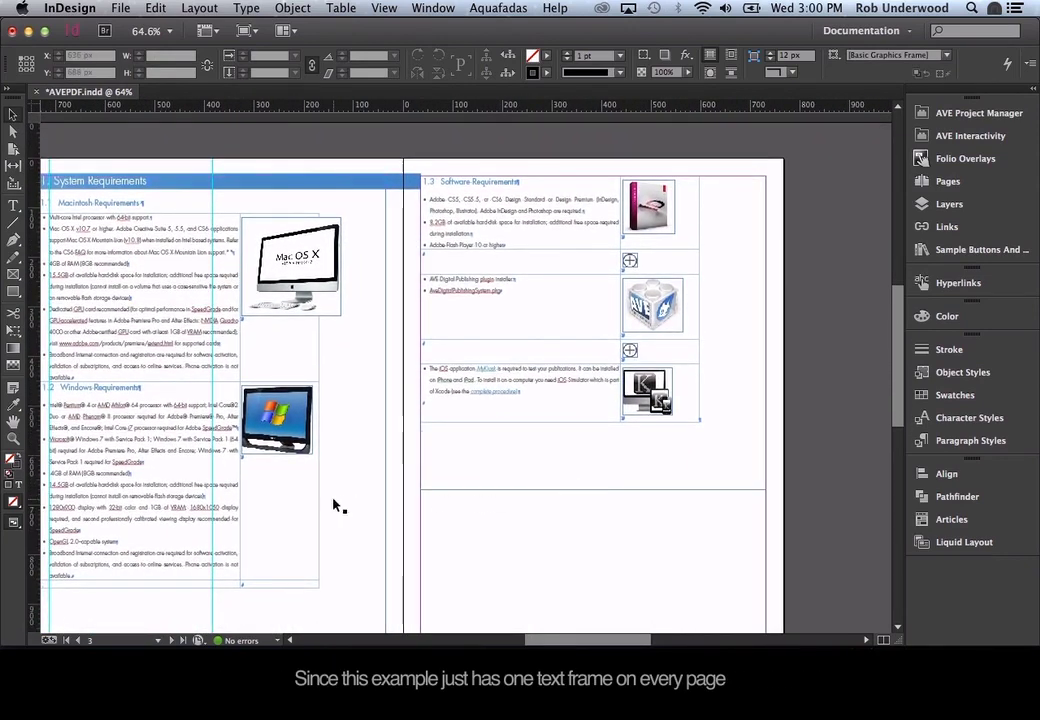
click(340, 512)
click(390, 555)
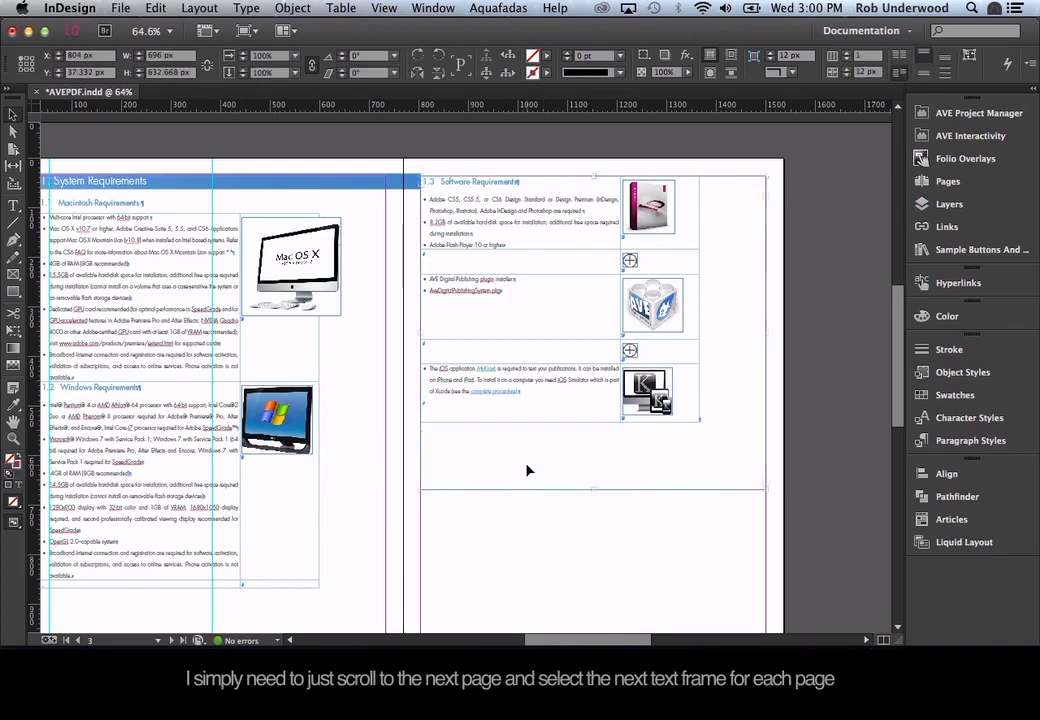
scroll(408, 560, down, 5)
scroll(408, 522, down, 5)
scroll(408, 522, left, 1)
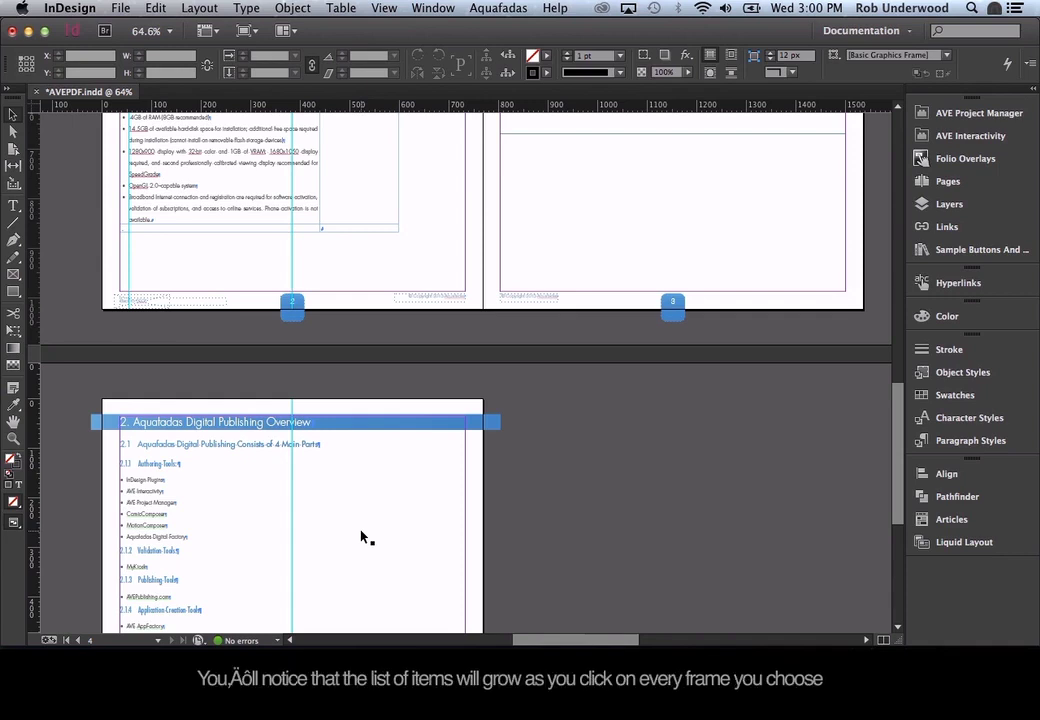
click(970, 137)
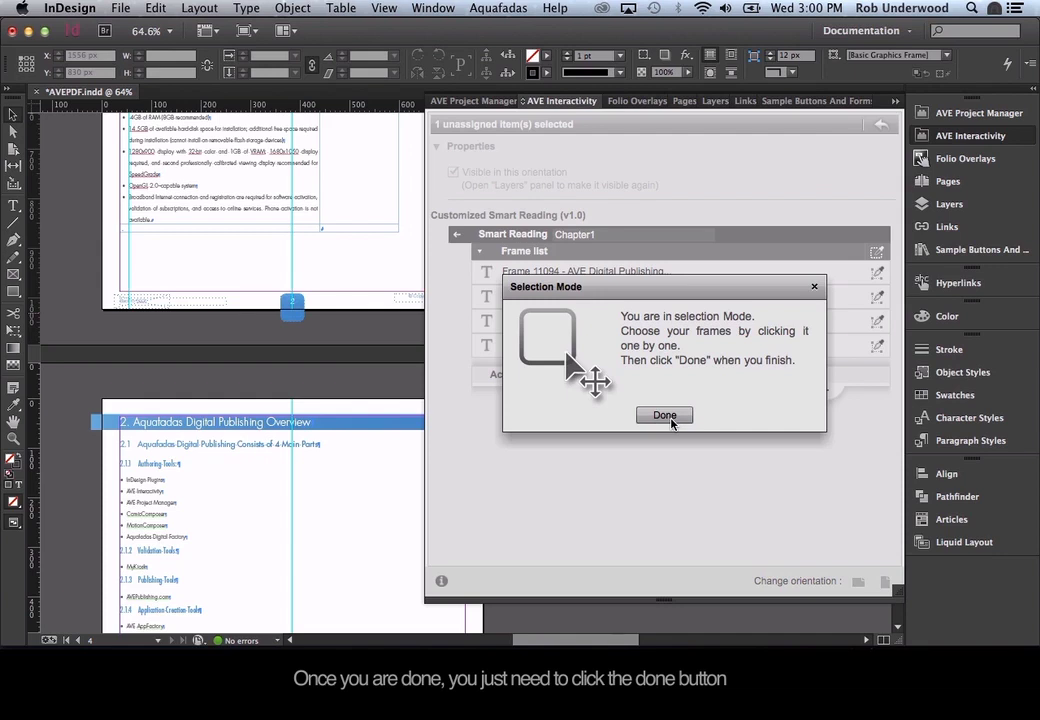
click(670, 420)
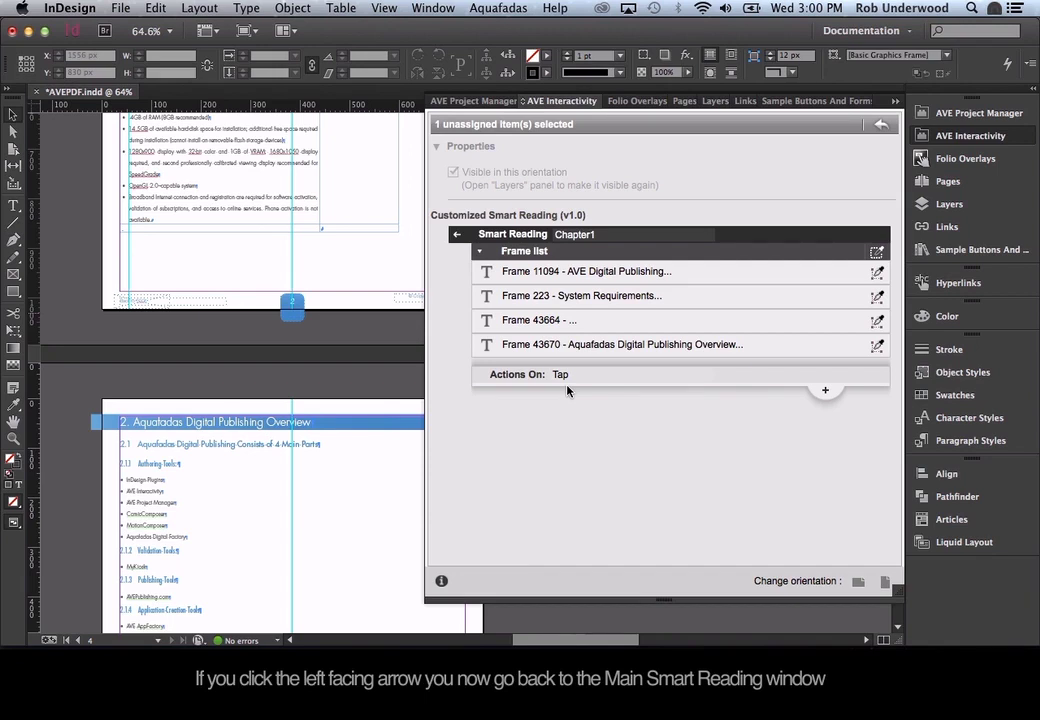
Leave the Chapter1 details, hide the interactivity panel, and show the AVE Project Manager.
click(456, 236)
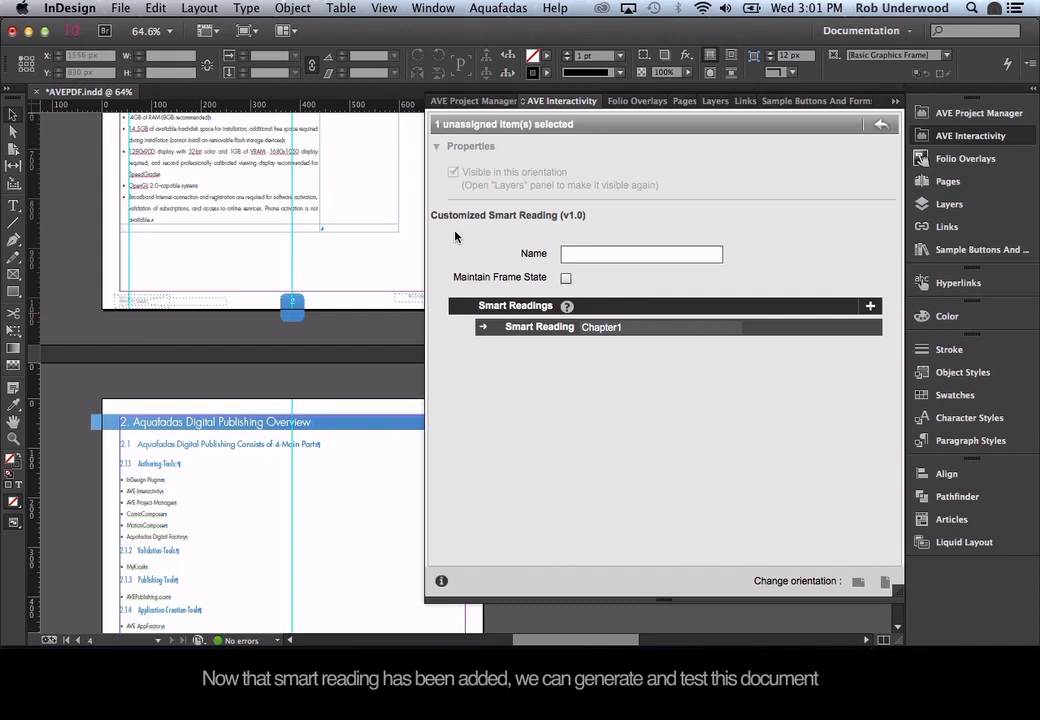
click(951, 137)
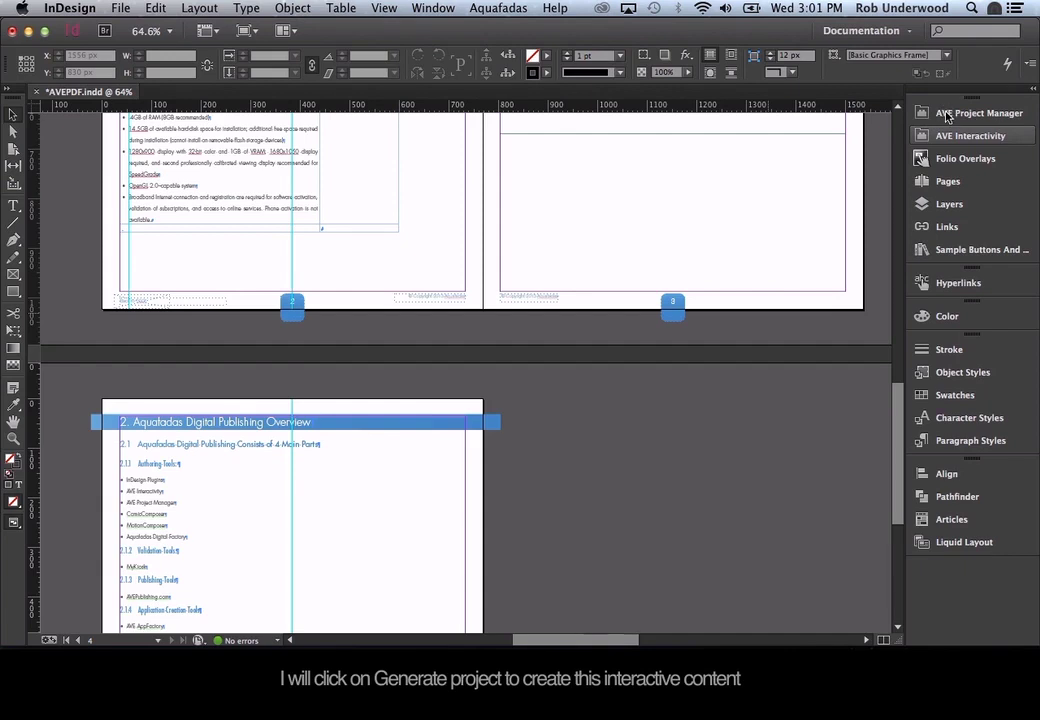
click(947, 117)
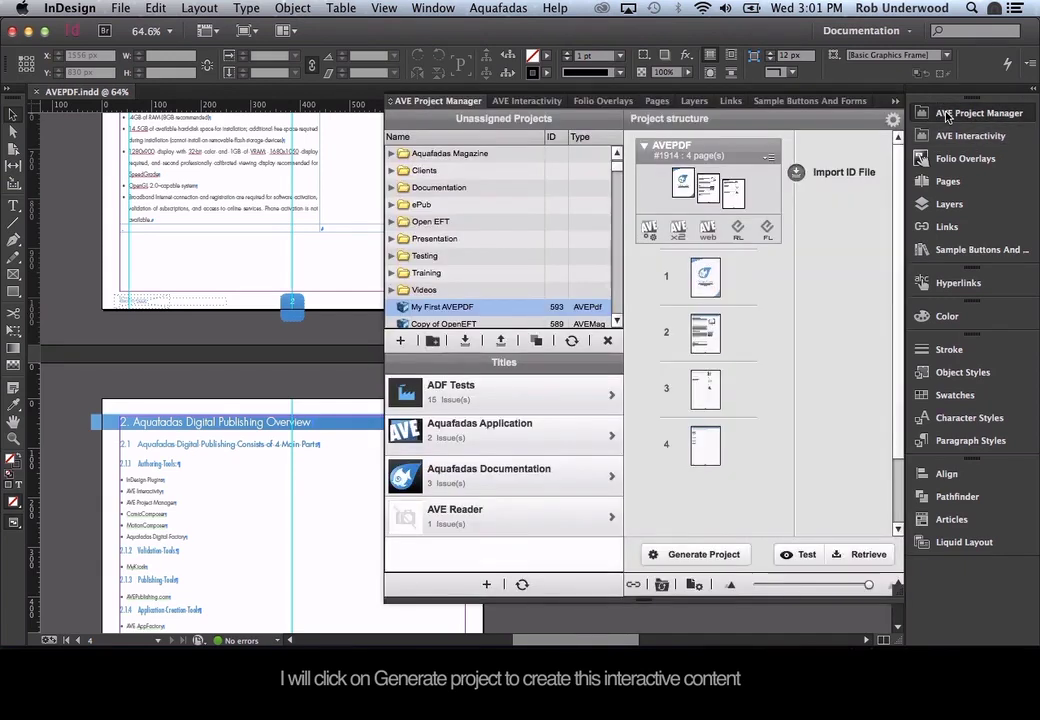
Review the ePub and Web export options, then generate with AVE for high quality devices.
click(690, 556)
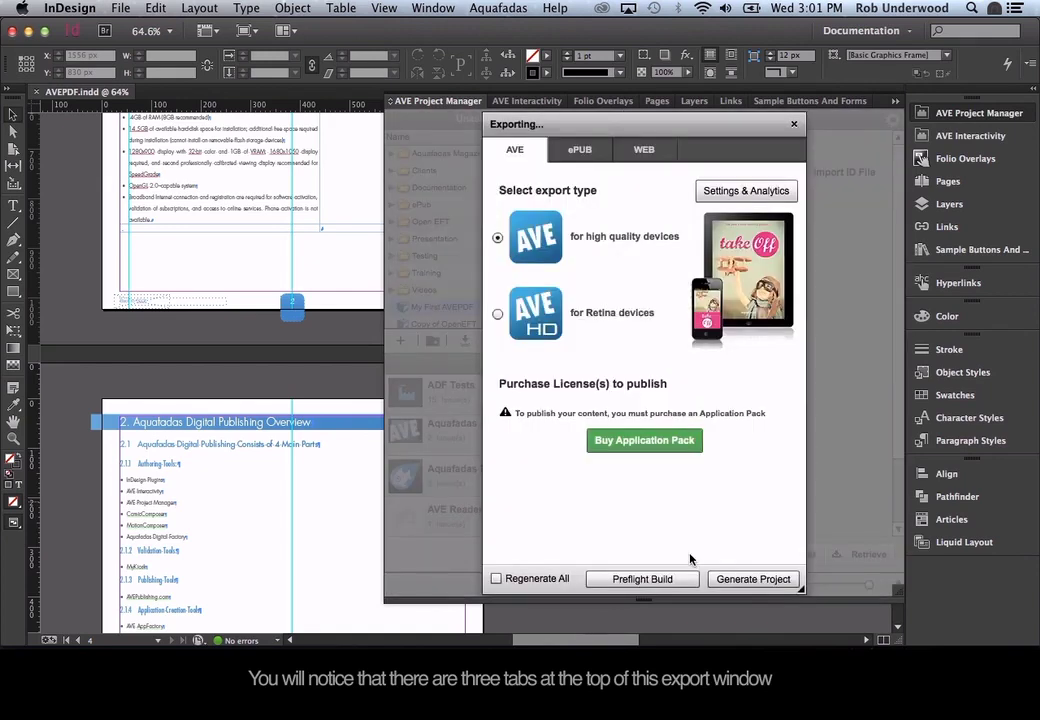
click(574, 152)
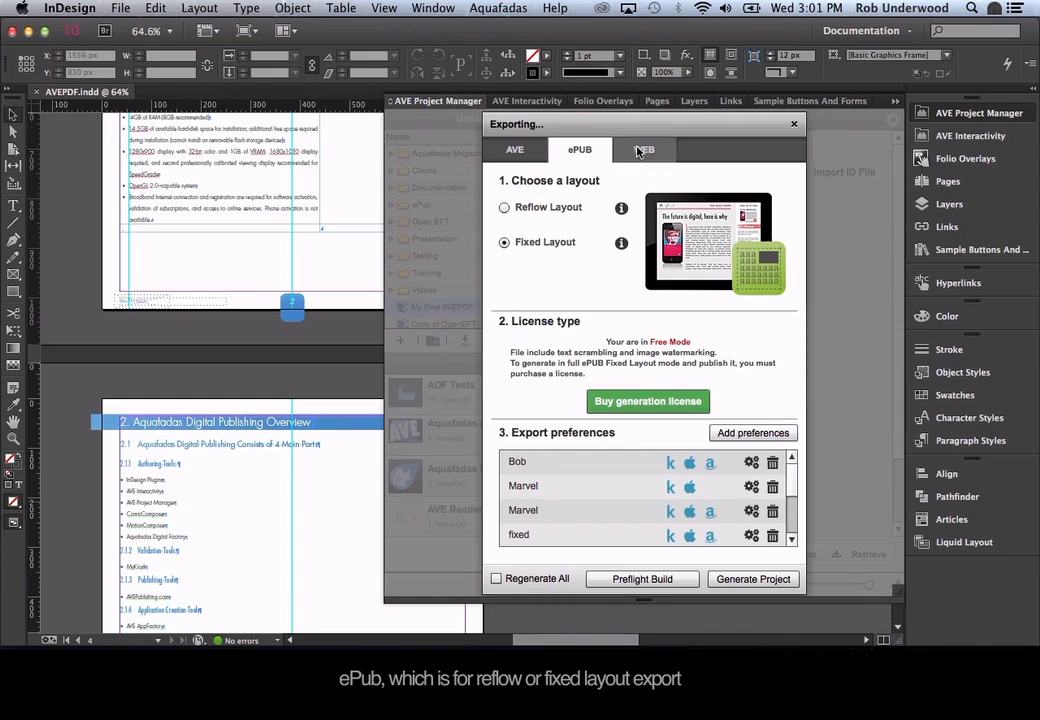
click(640, 150)
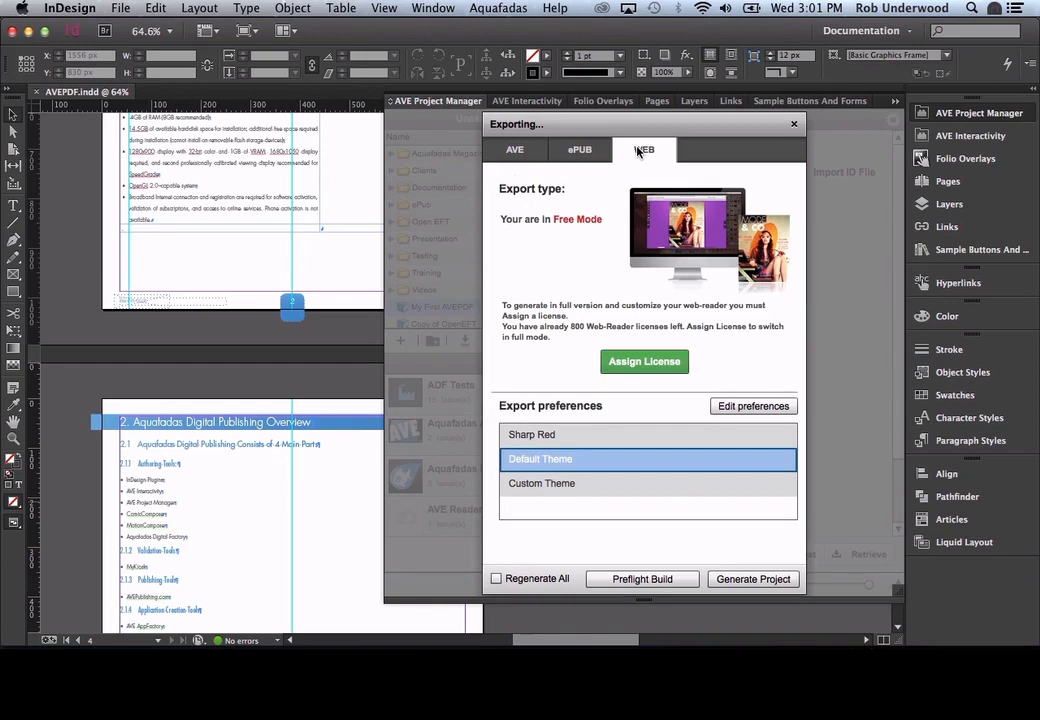
click(526, 155)
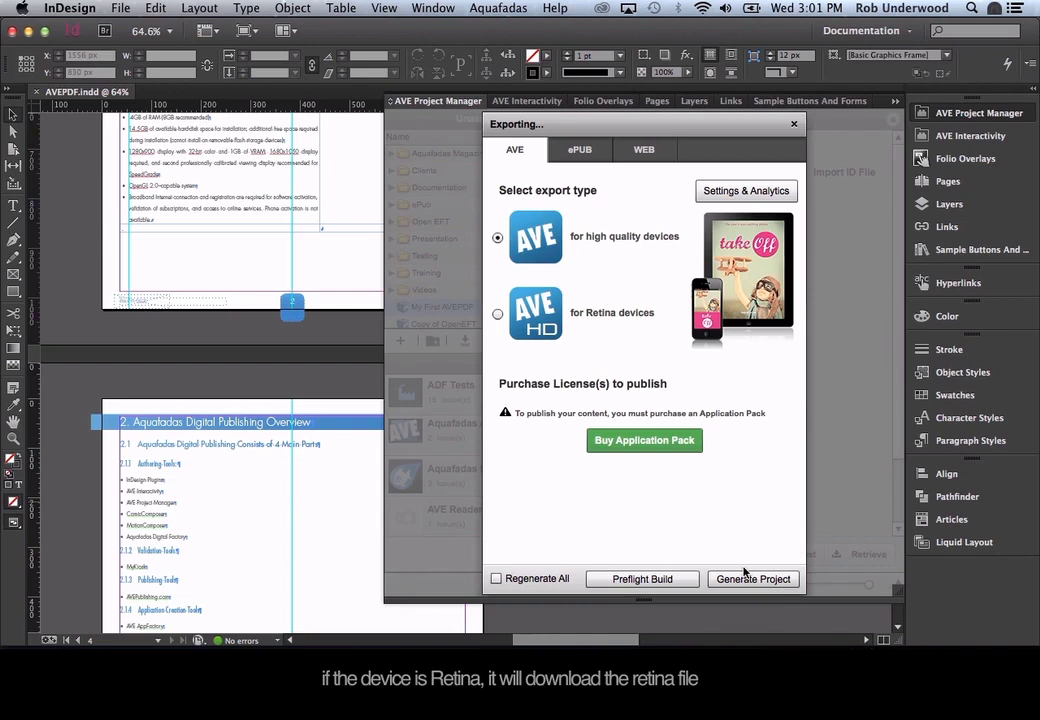
click(744, 573)
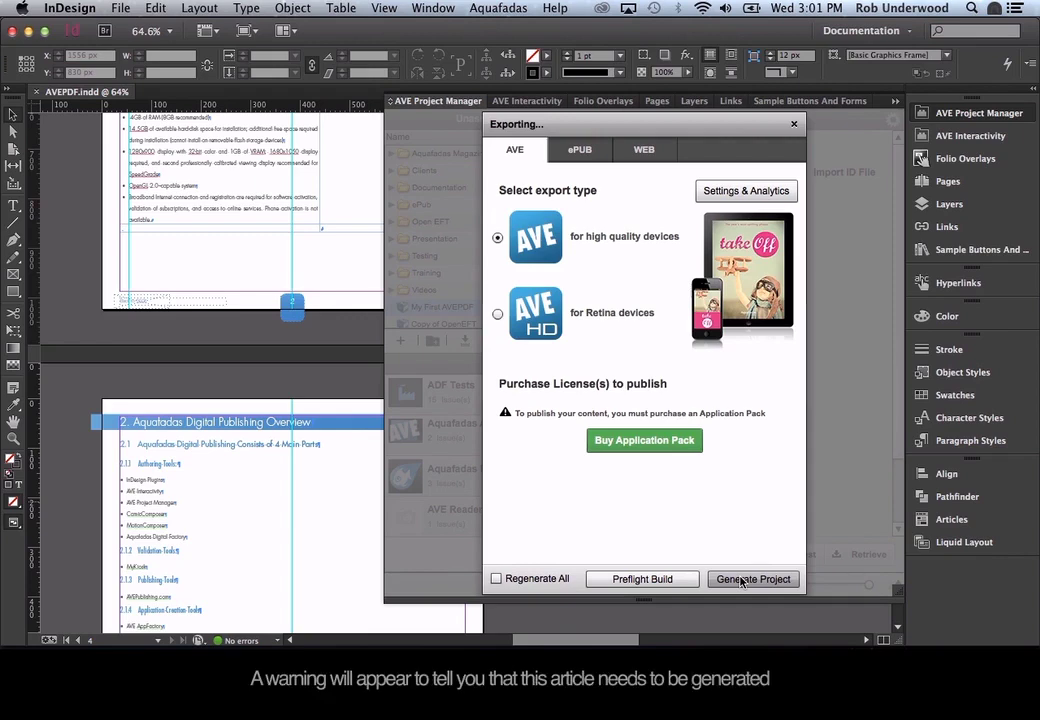
Confirm generating the pending articles, let publishing finish, and switch to the Reflector iPad mirror.
click(741, 581)
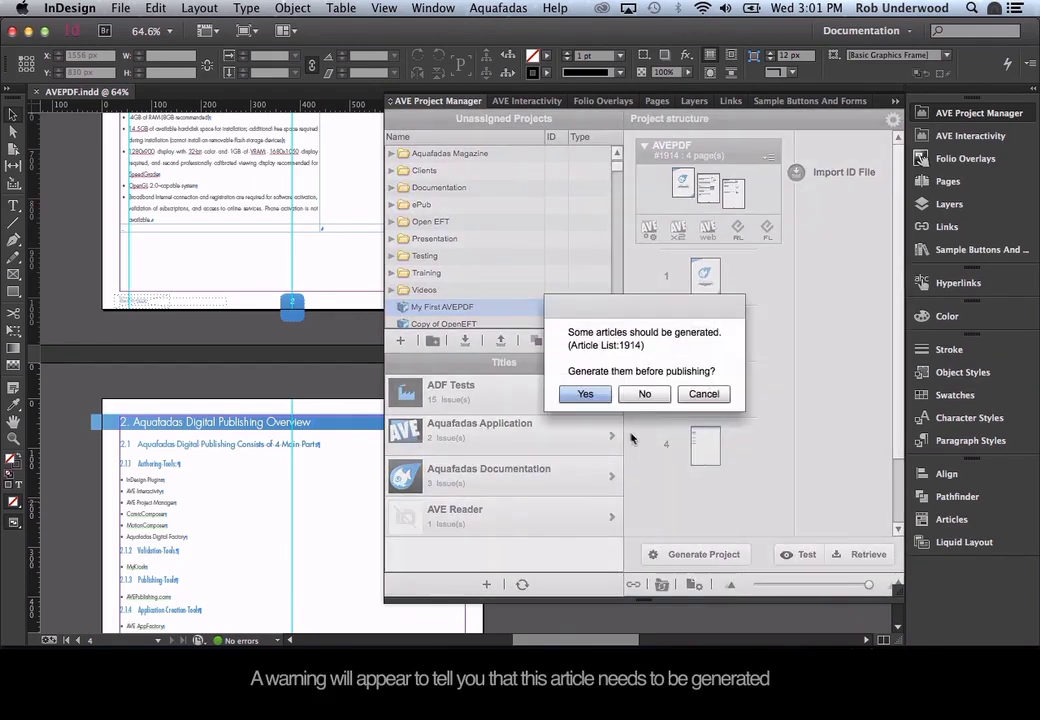
click(586, 394)
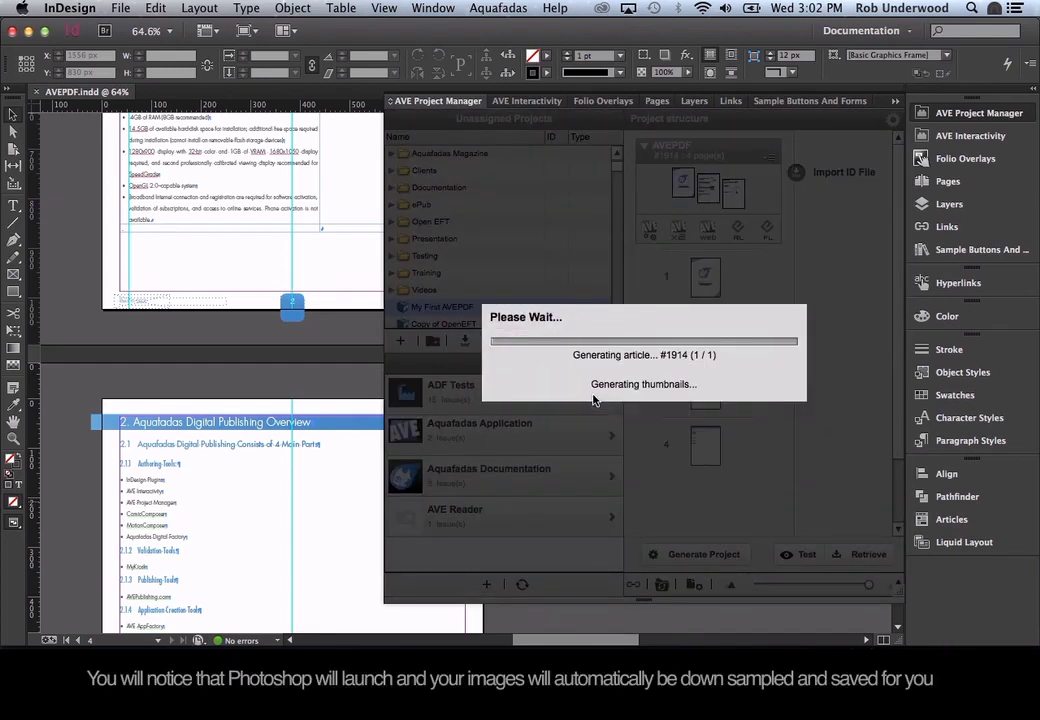
key(super+Tab)
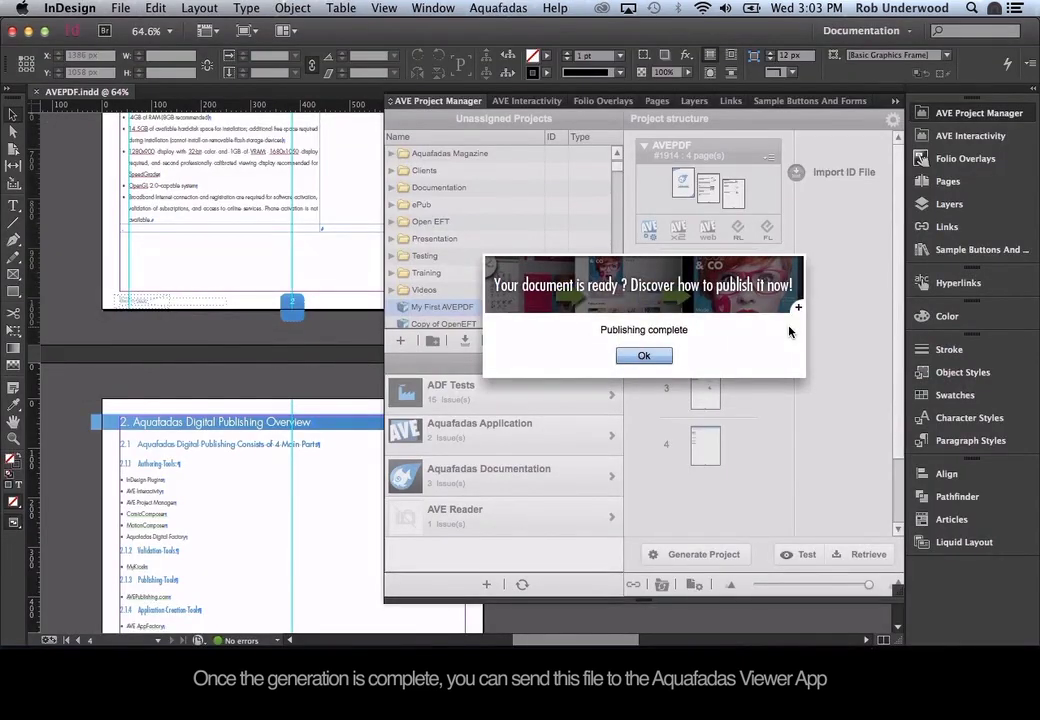
key(super+Tab)
key(super+Tab)
key(super+Tab)
key(super+Tab)
key(super+Tab)
click(790, 333)
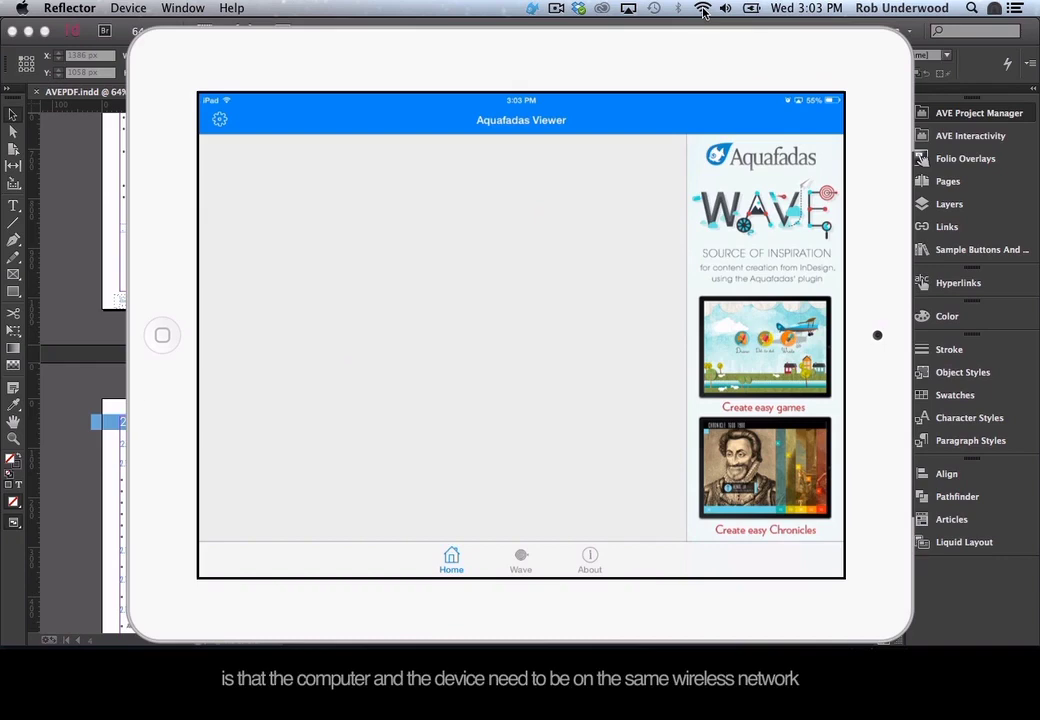
Back in InDesign, dismiss Publishing complete and open the Test send-to-MyKiosk dialog.
key(super+Tab)
key(Return)
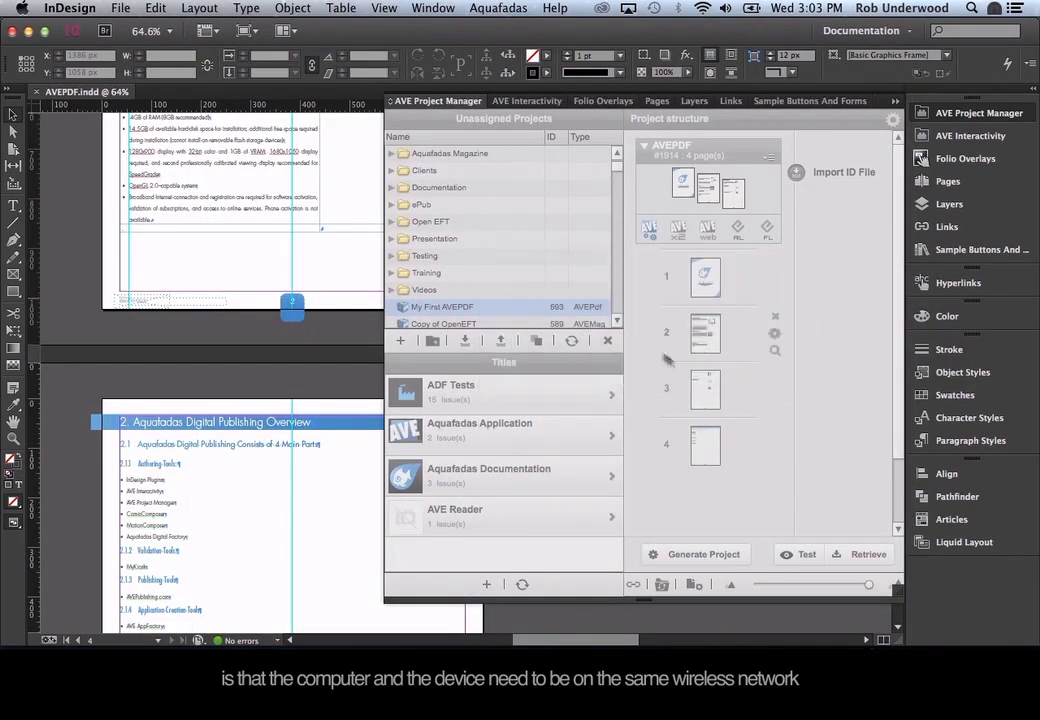
click(795, 556)
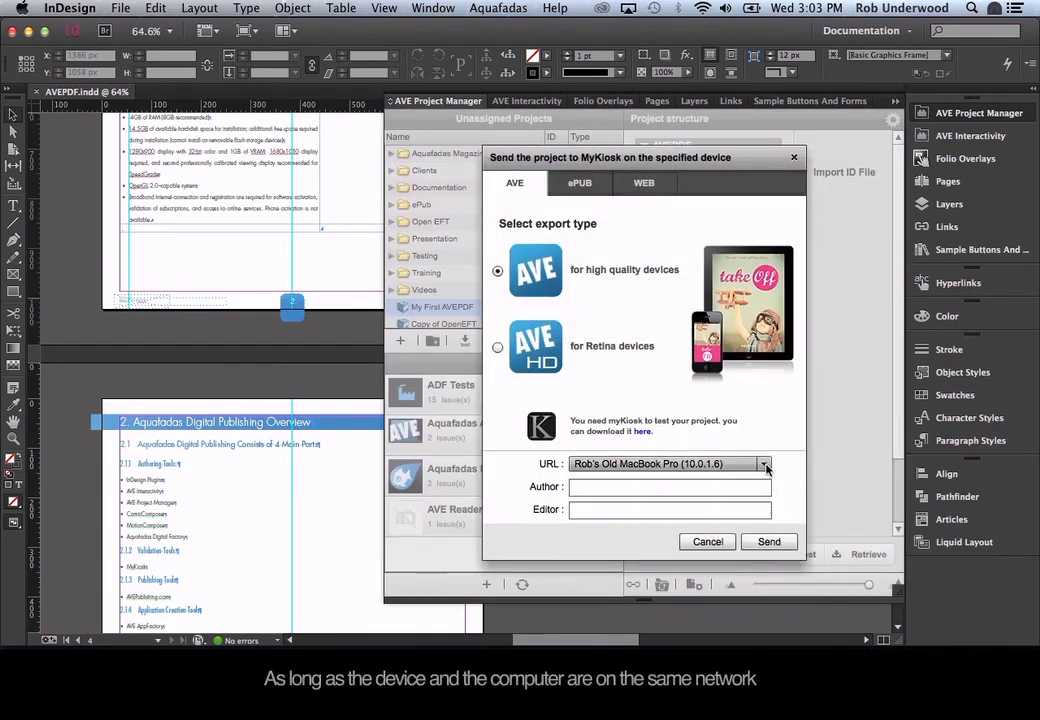
Send the project to the iPad (10.0.1.8) and switch to the Reflector mirror.
click(764, 465)
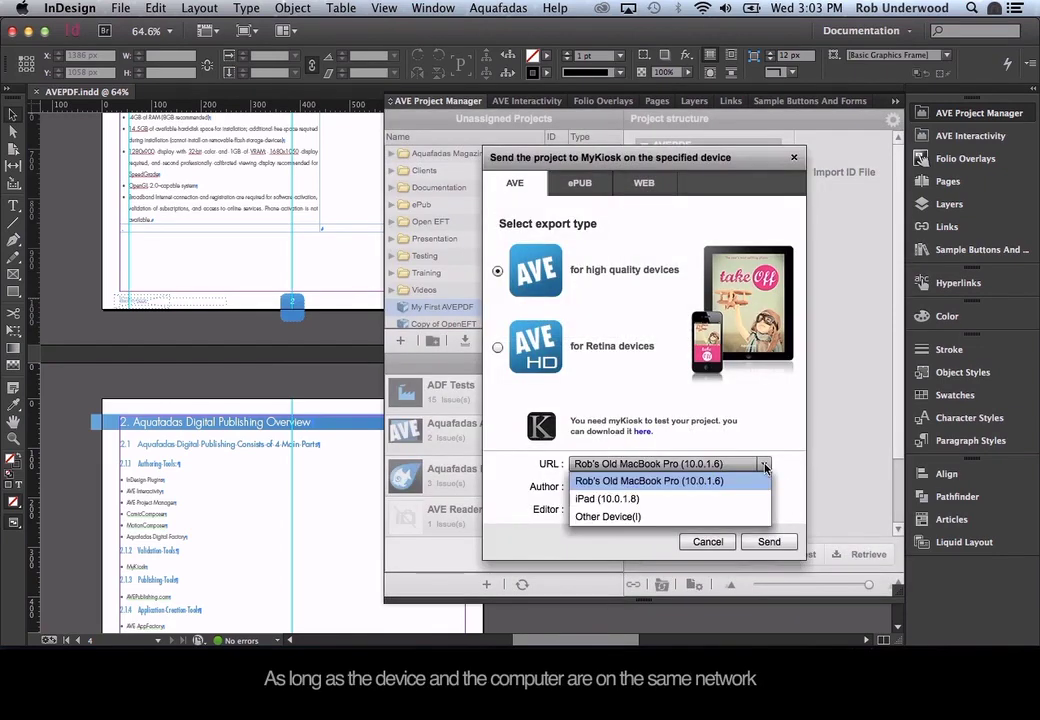
click(718, 499)
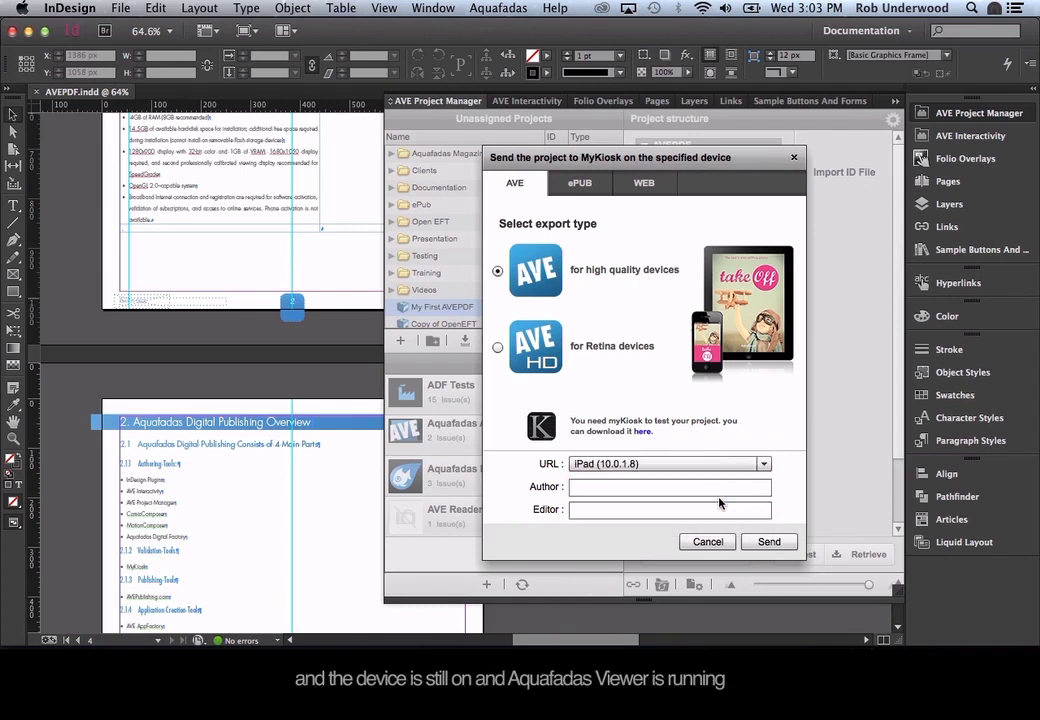
click(769, 542)
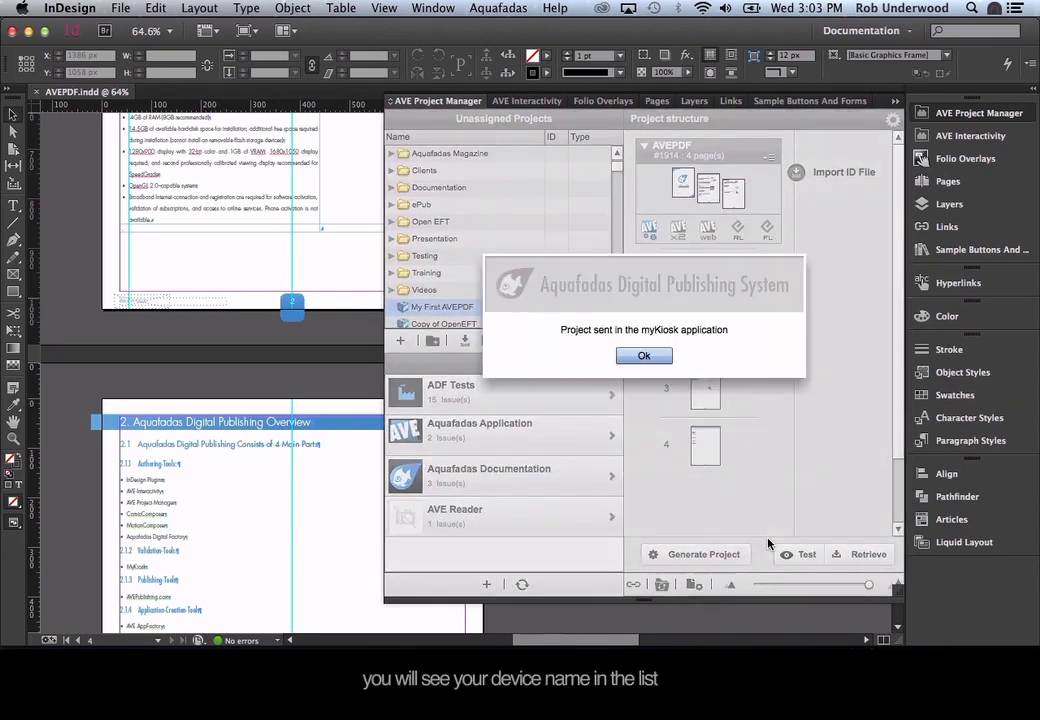
key(super+Tab)
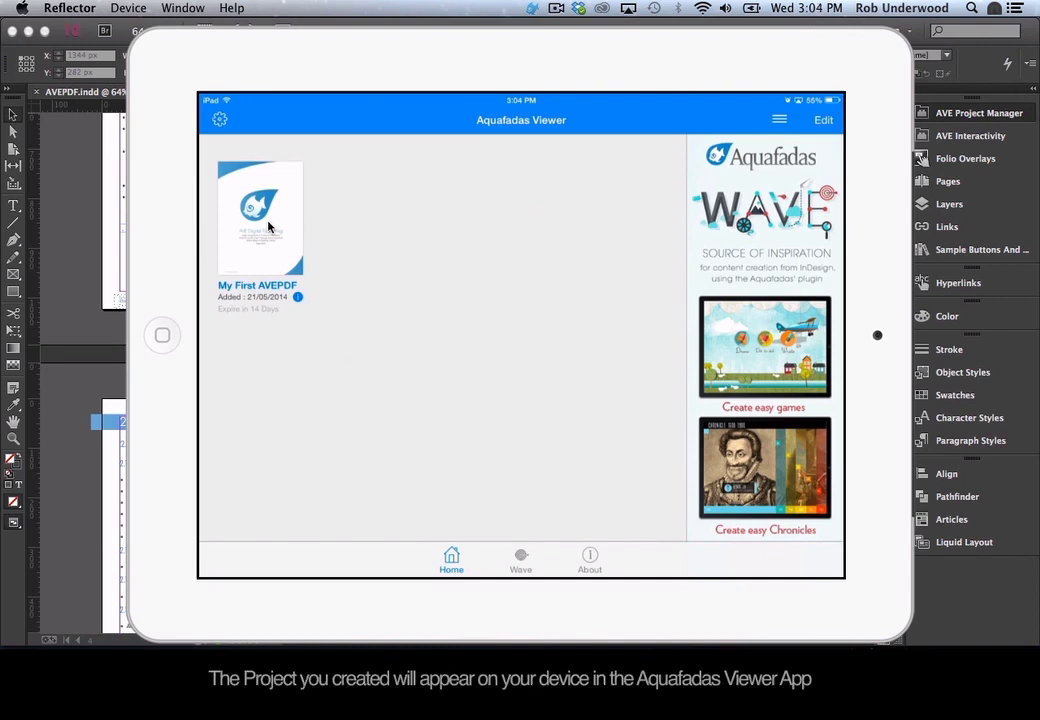
Preview My First AVEPDF in the iPad viewer, then bring InDesign back to the front.
click(268, 227)
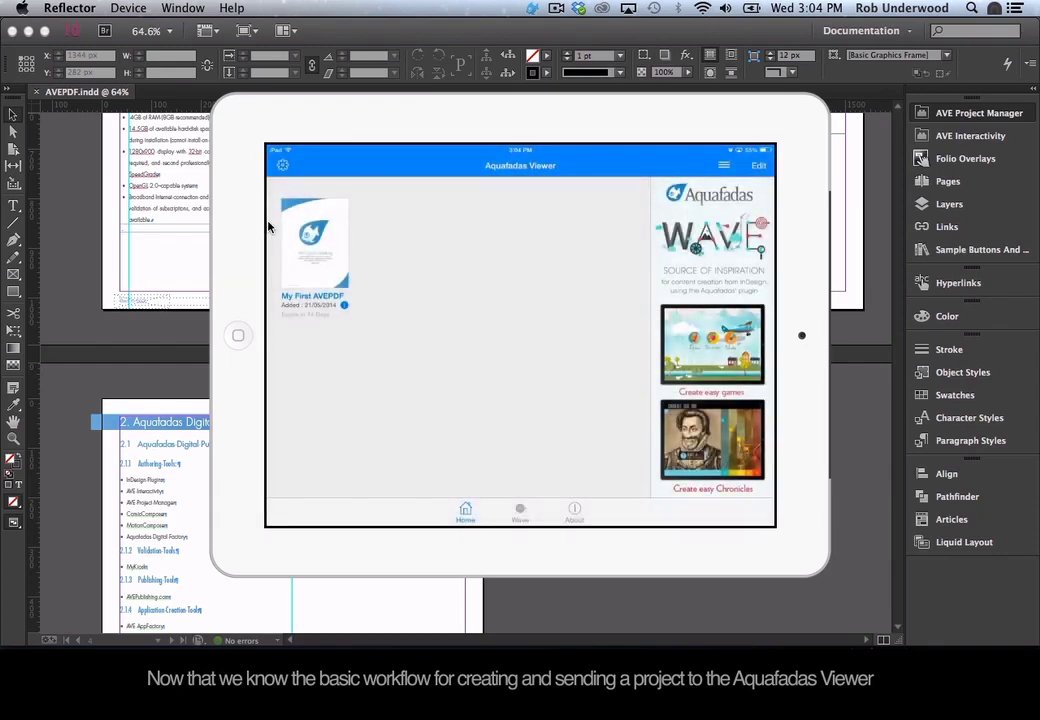
click(79, 306)
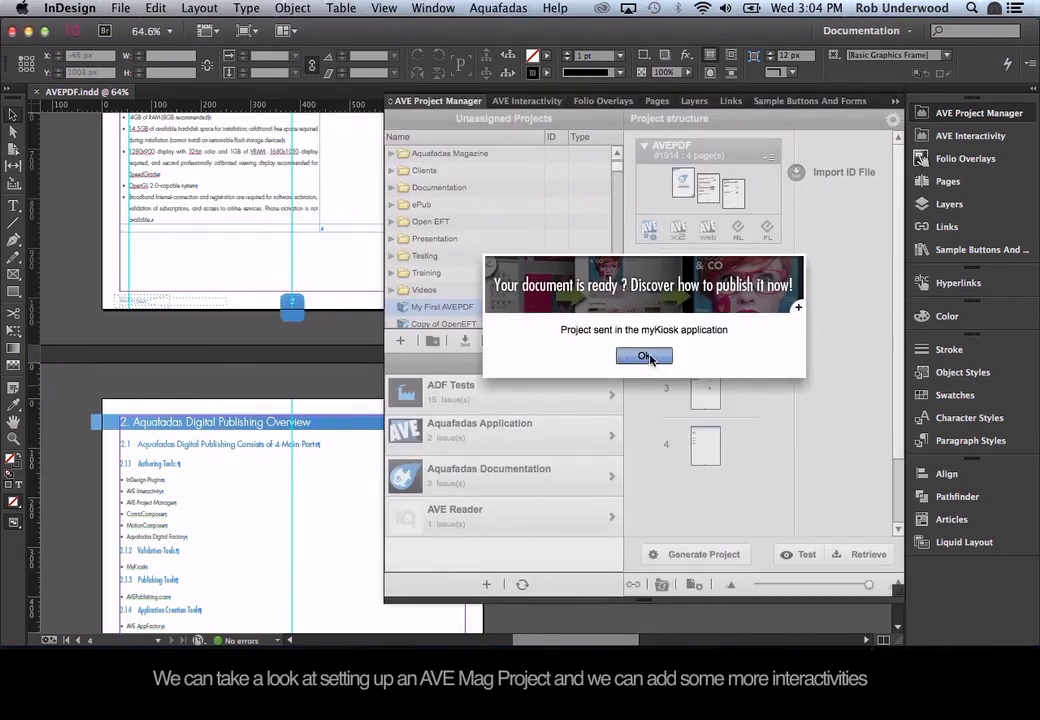
Dismiss the project-sent notice and start a new project named 'My First AVEMAG'.
click(652, 356)
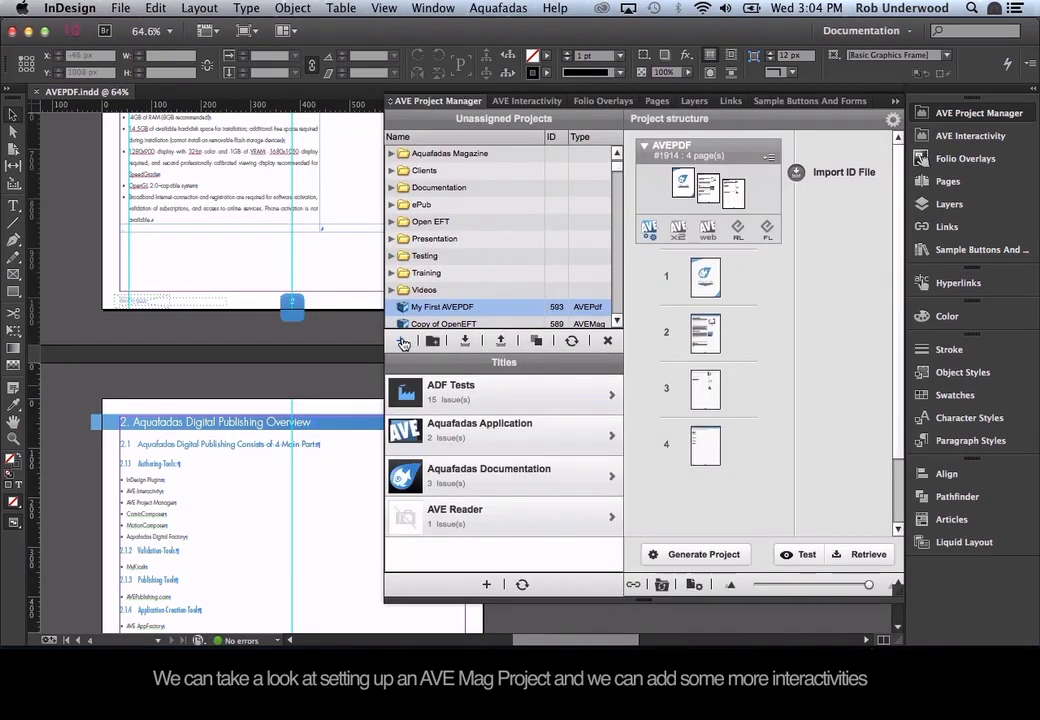
click(401, 341)
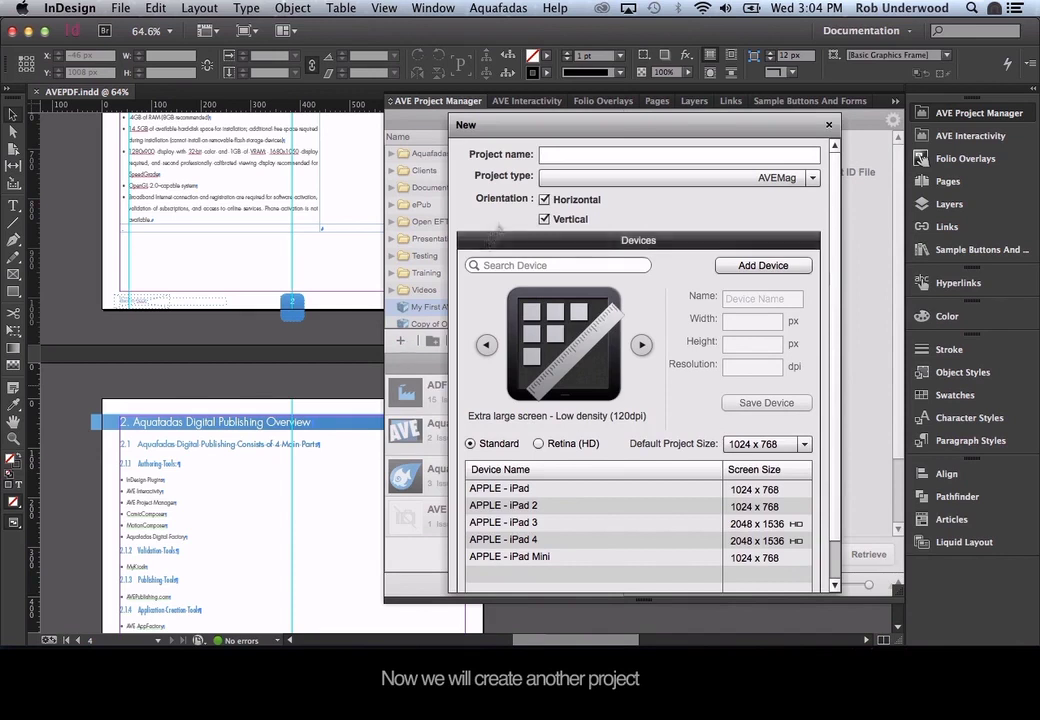
click(555, 156)
text(My)
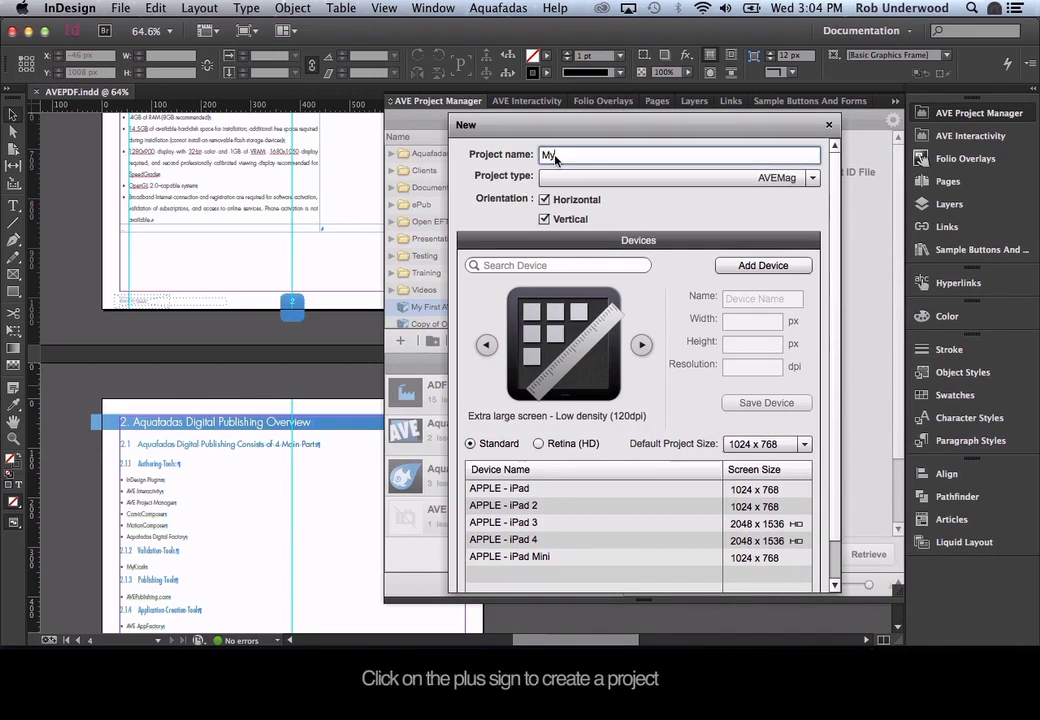
text( First)
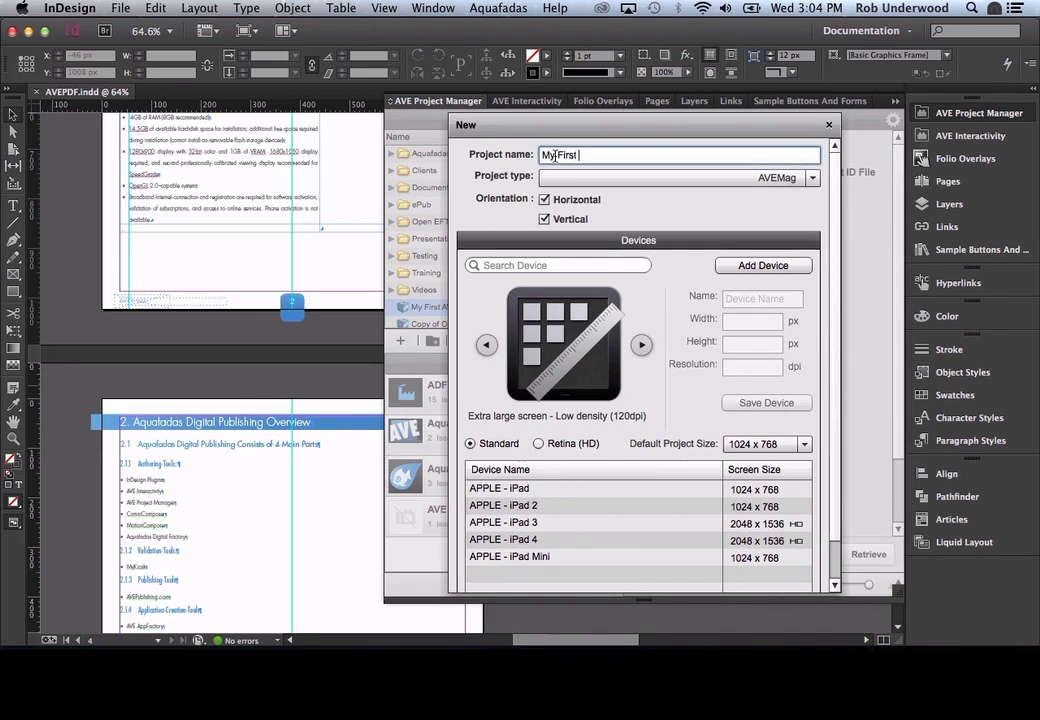
text( AVEMAG)
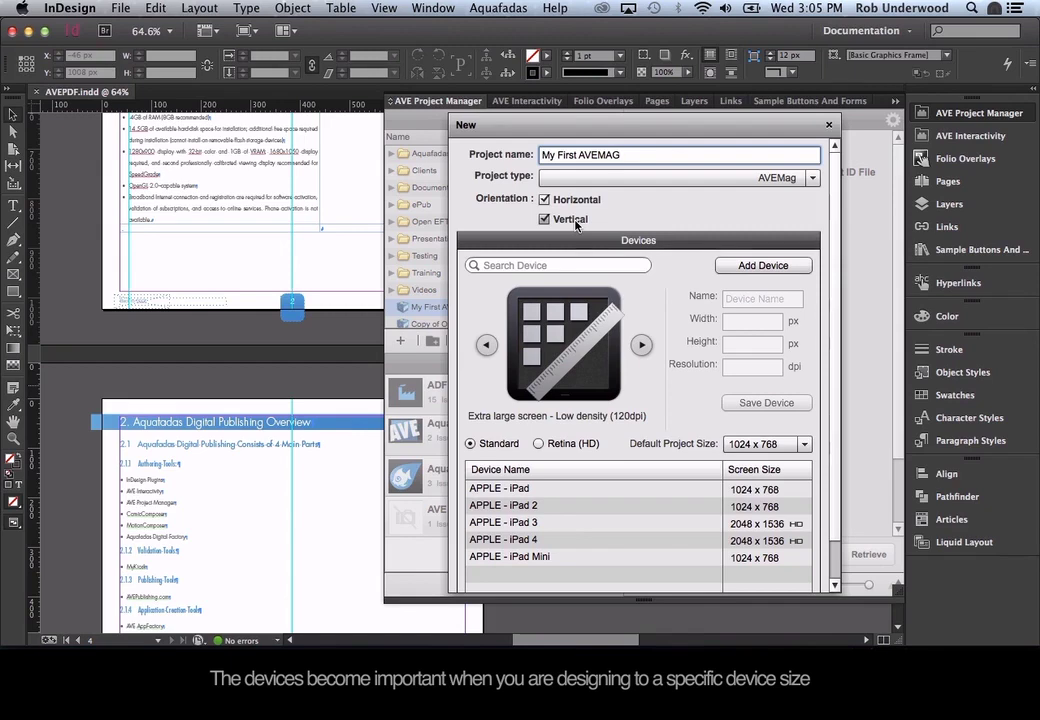
Step through the device presets to Extra large screen (iPad, 1024 x 768) and confirm the project.
scroll(590, 320, down, 3)
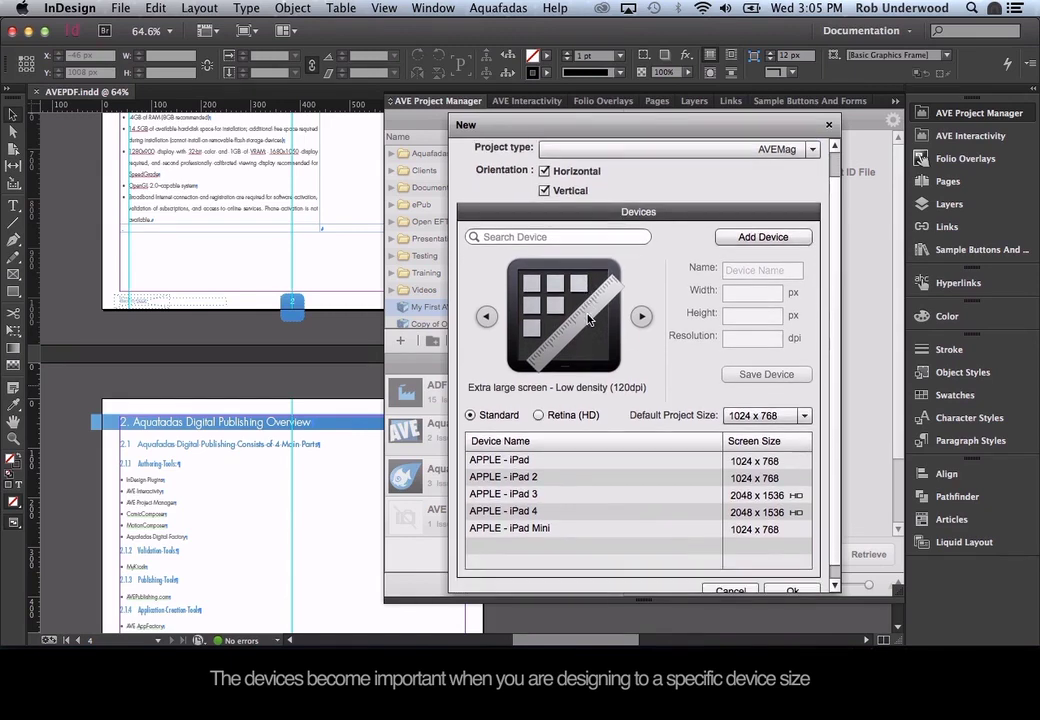
scroll(589, 319, down, 1)
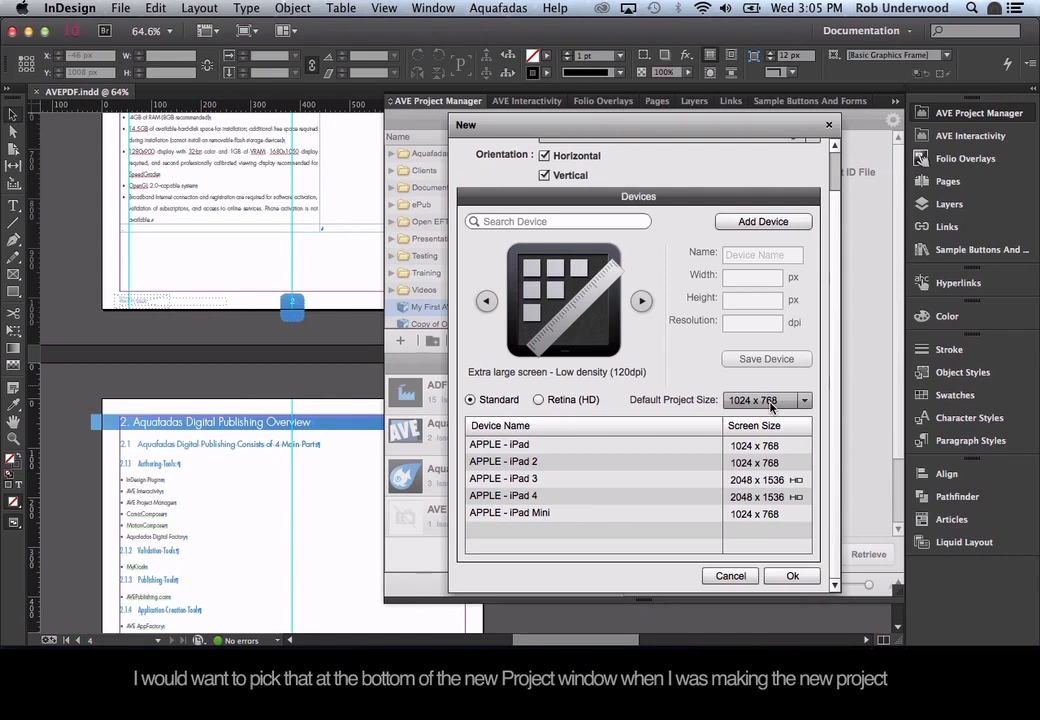
click(642, 303)
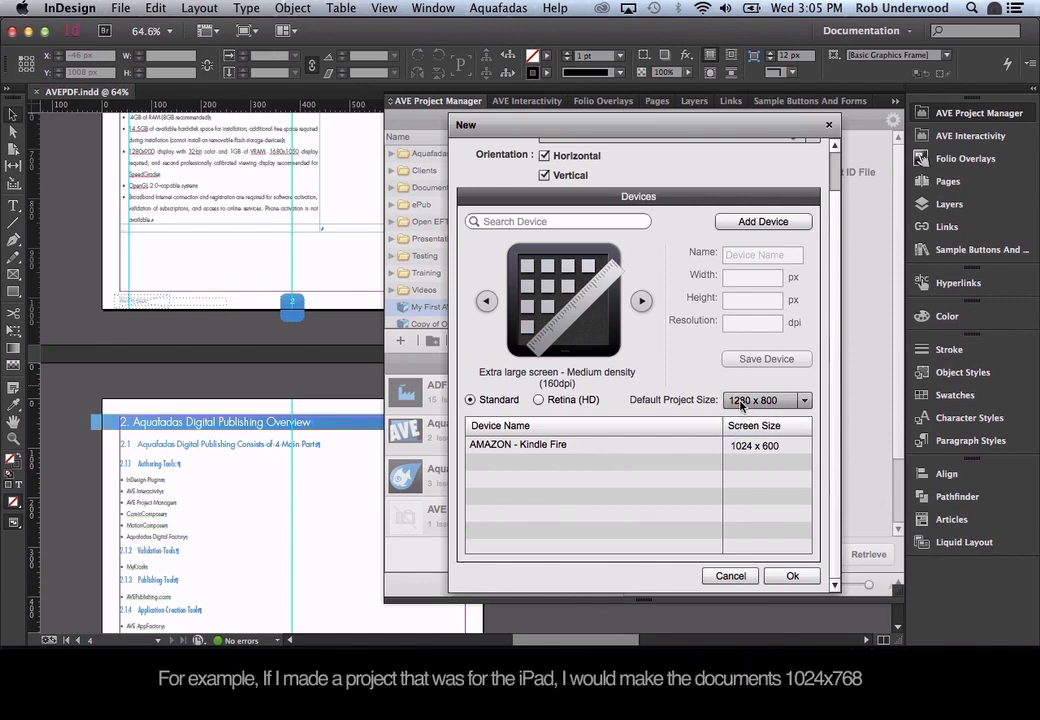
click(642, 302)
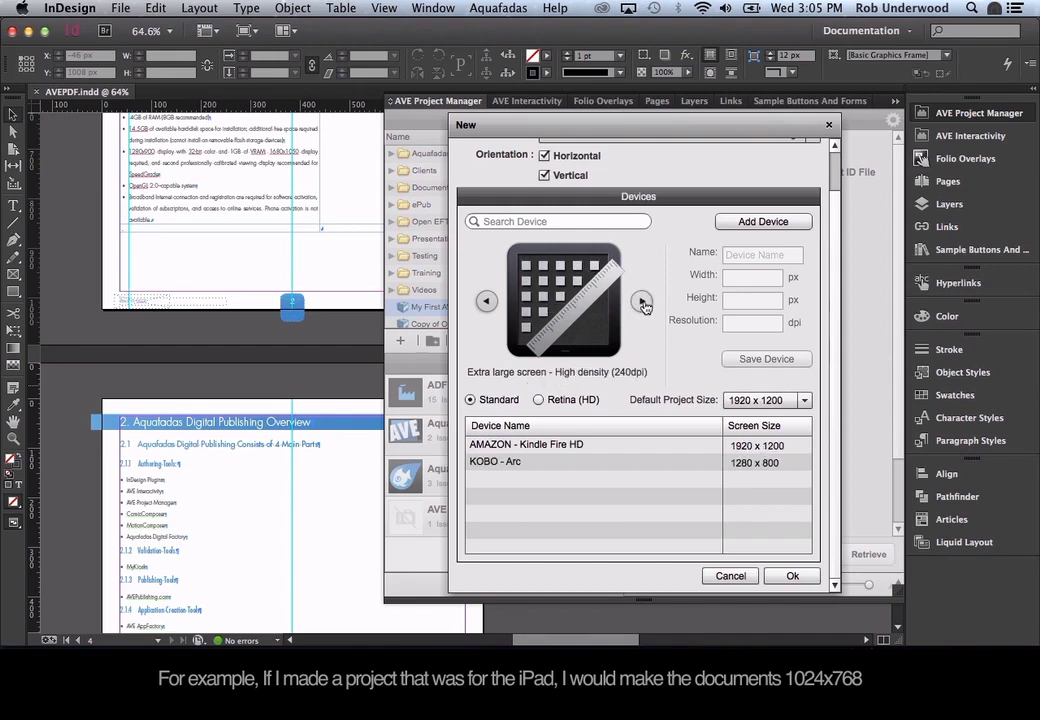
click(643, 303)
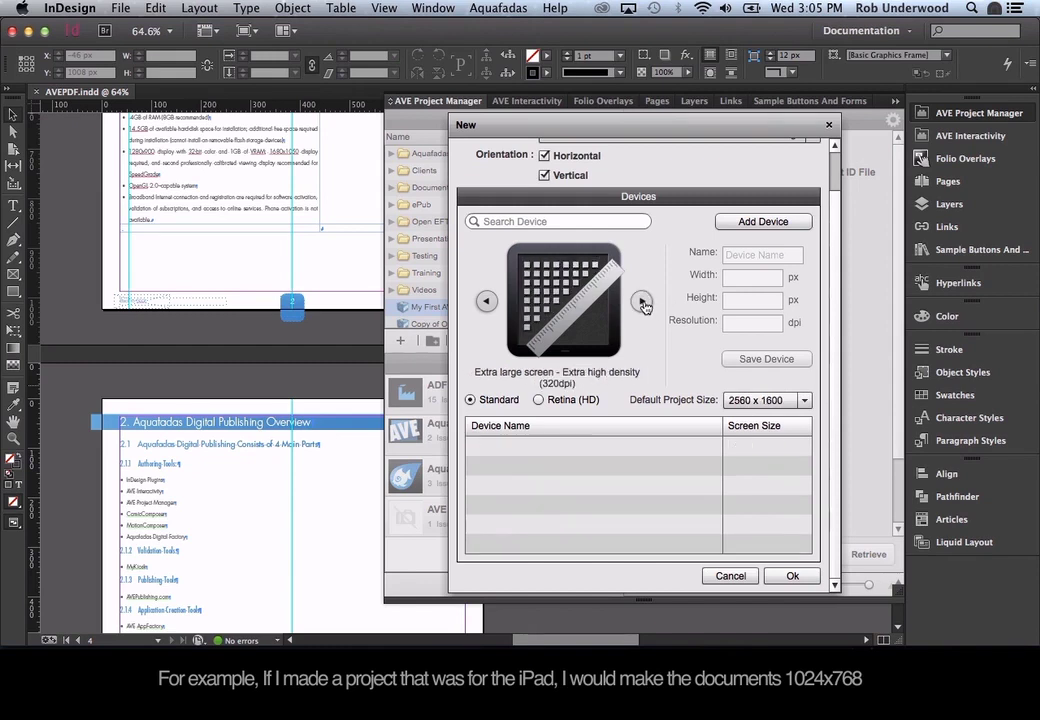
click(643, 303)
click(643, 303)
click(643, 303)
click(643, 303)
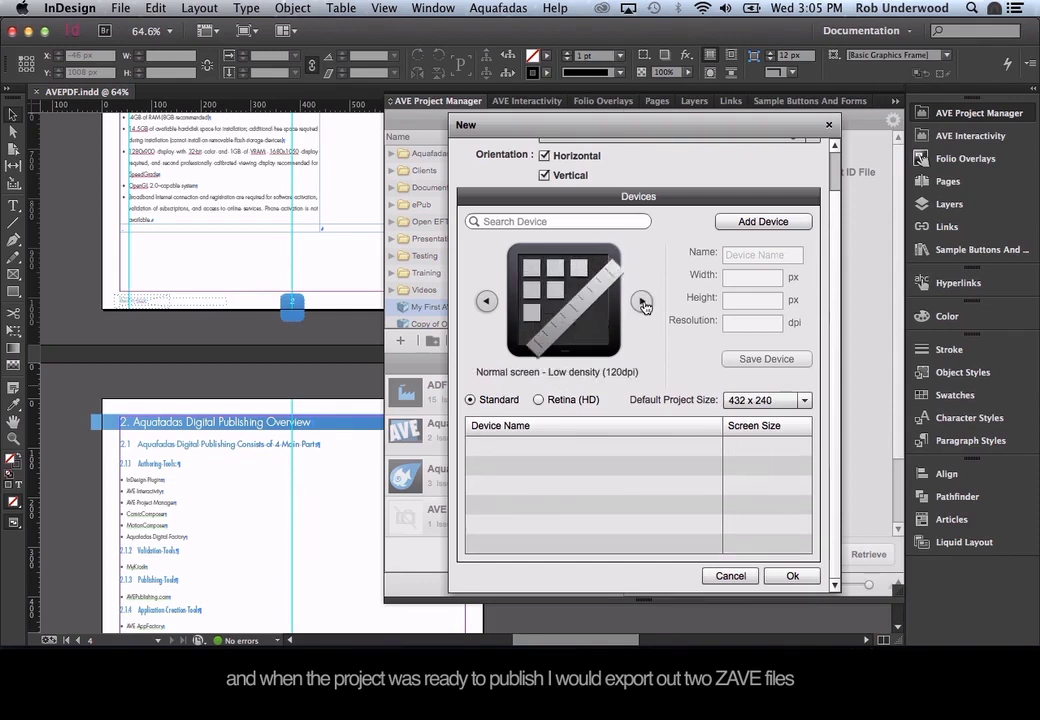
click(643, 303)
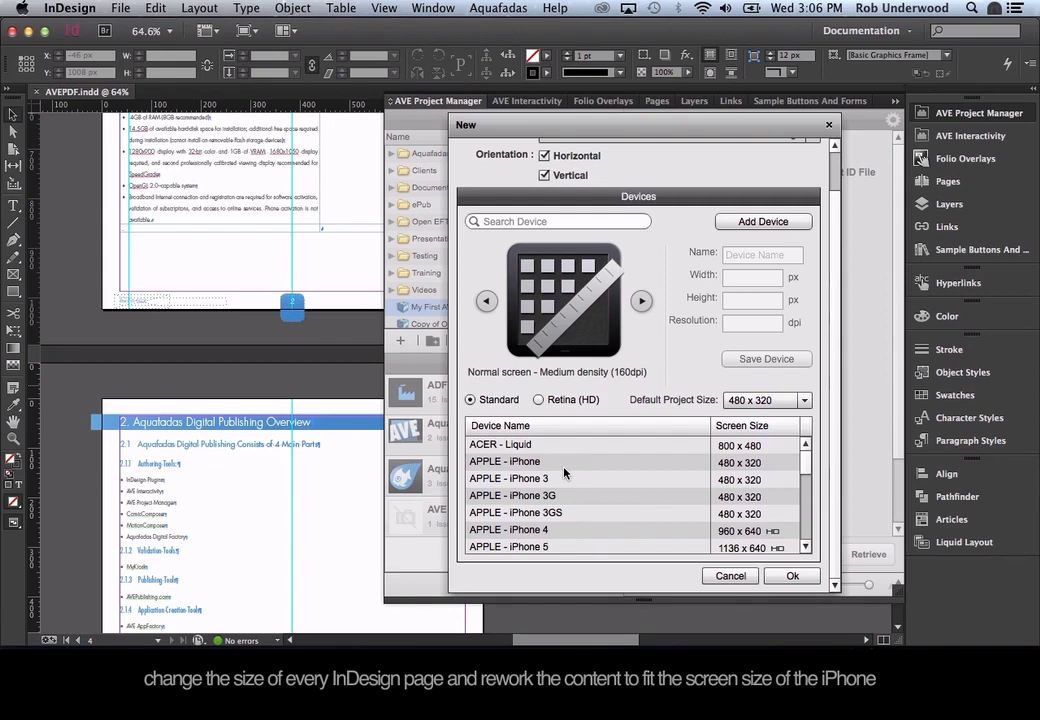
click(641, 303)
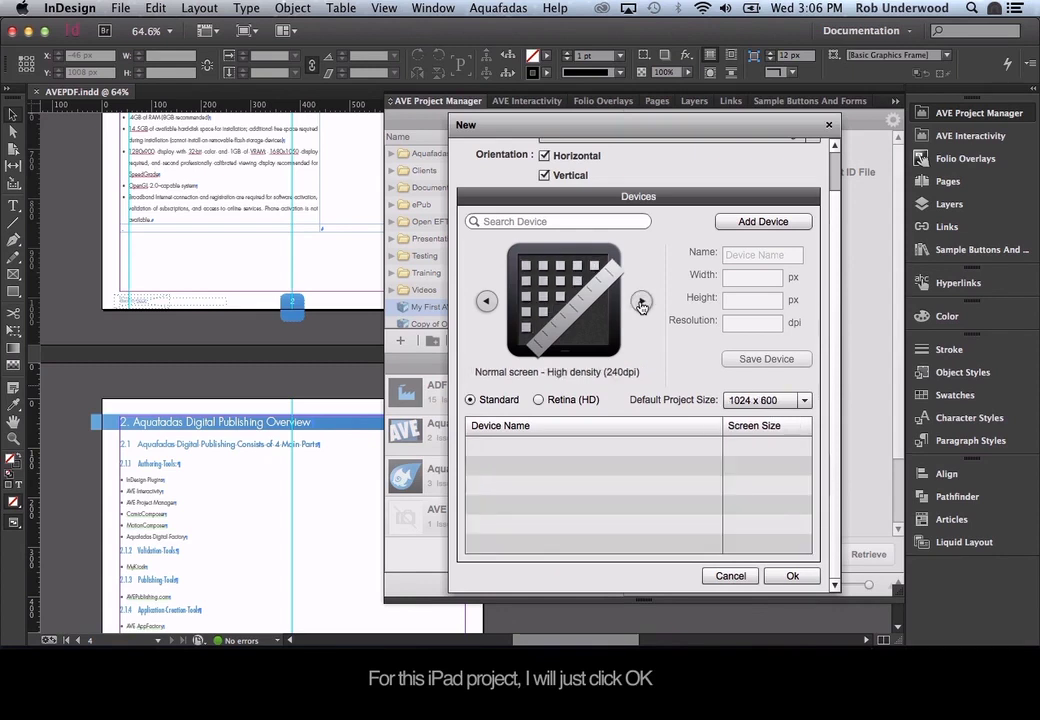
click(641, 303)
click(641, 303)
click(641, 303)
click(641, 303)
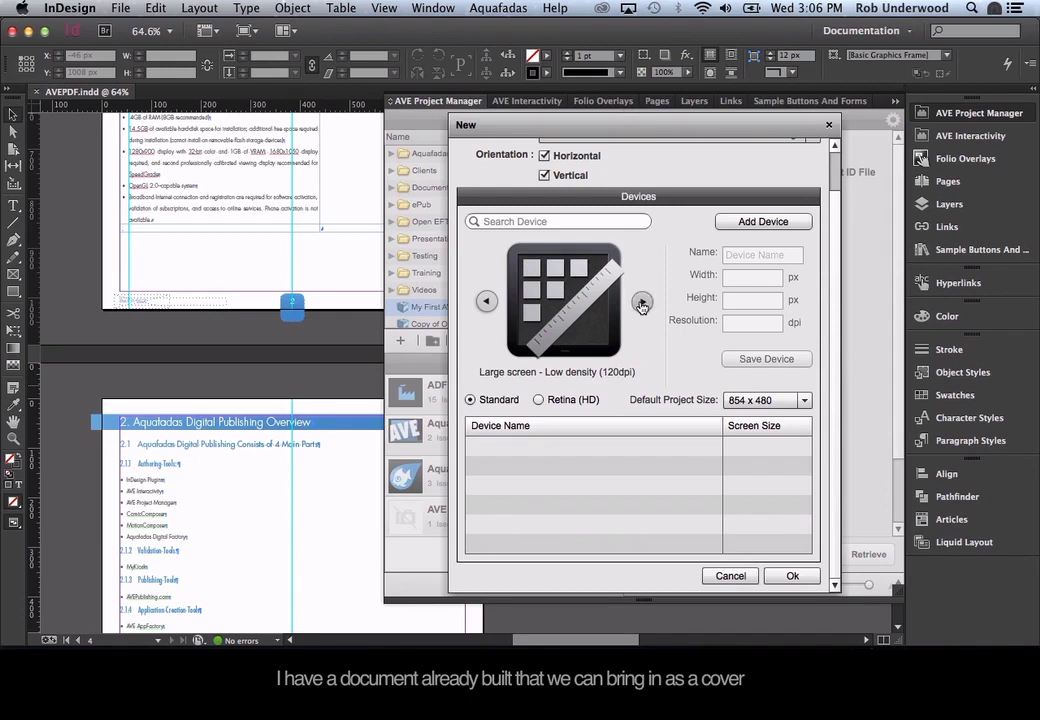
click(641, 303)
click(641, 303)
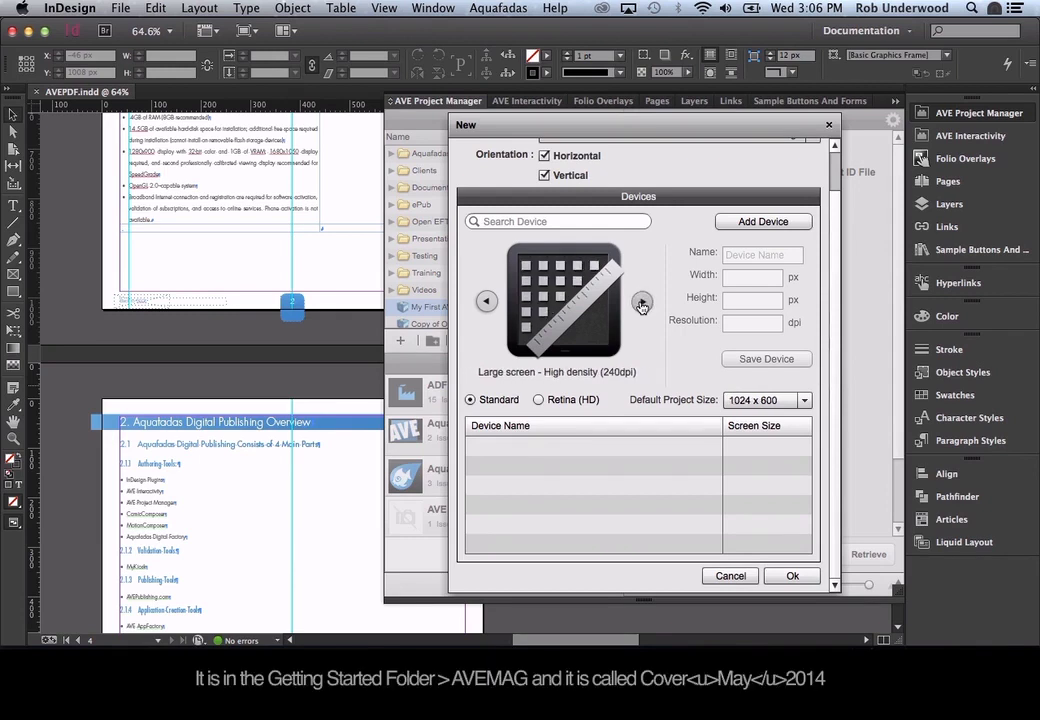
click(641, 303)
click(641, 303)
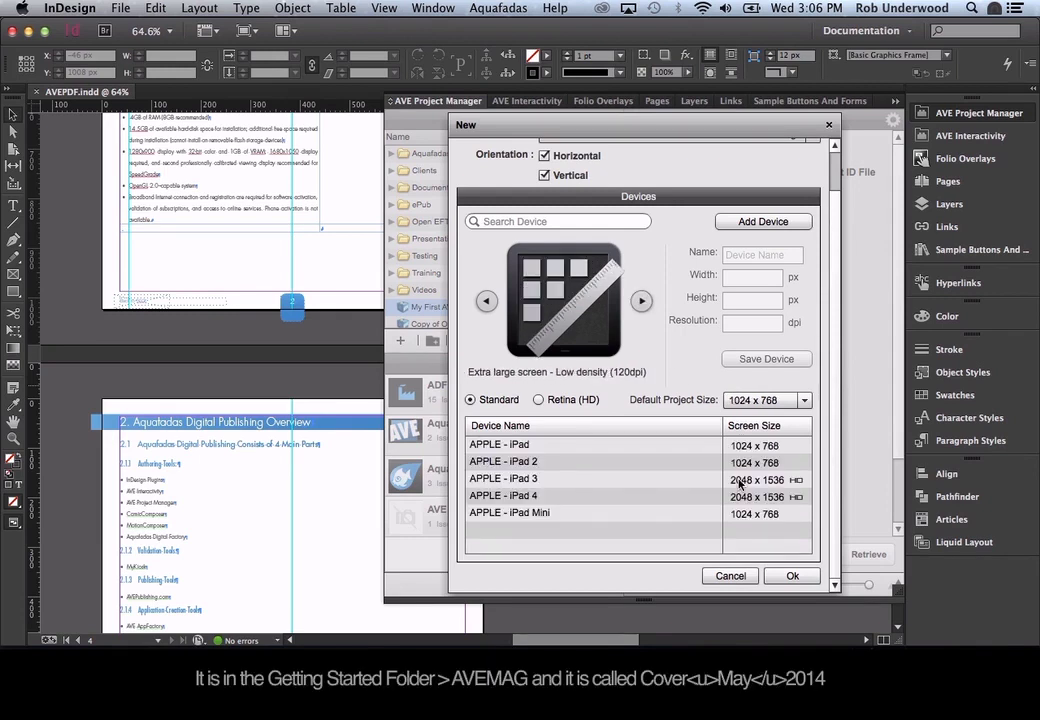
click(792, 576)
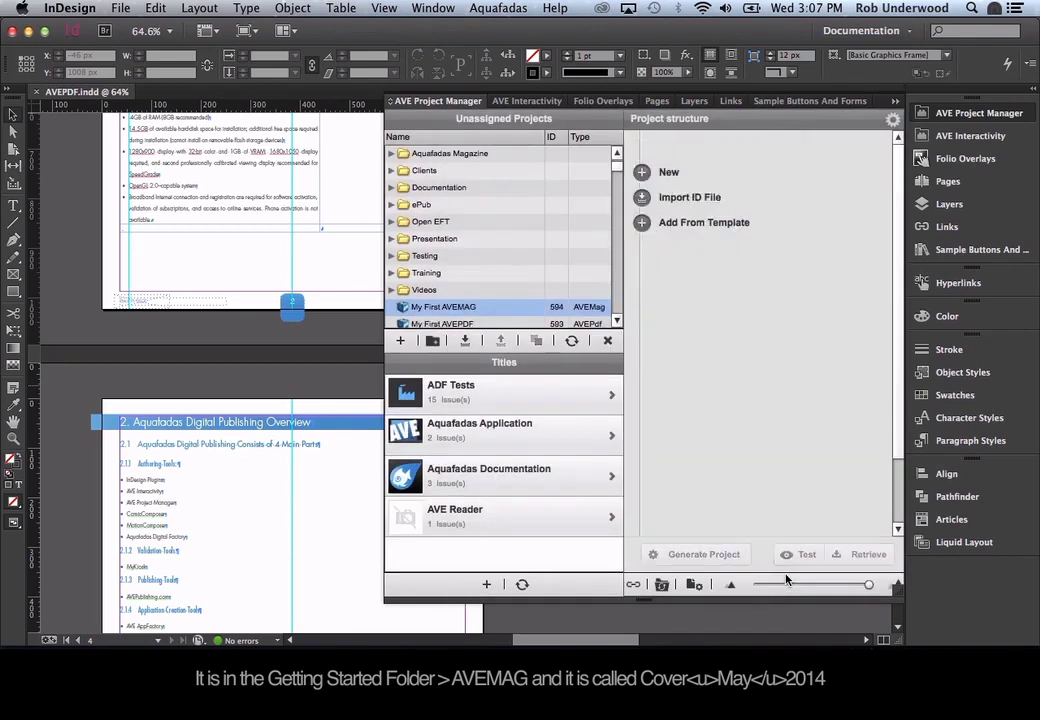
Import Cover_May_2014.indd from the Getting Started AVEMAG folder into the project.
click(641, 198)
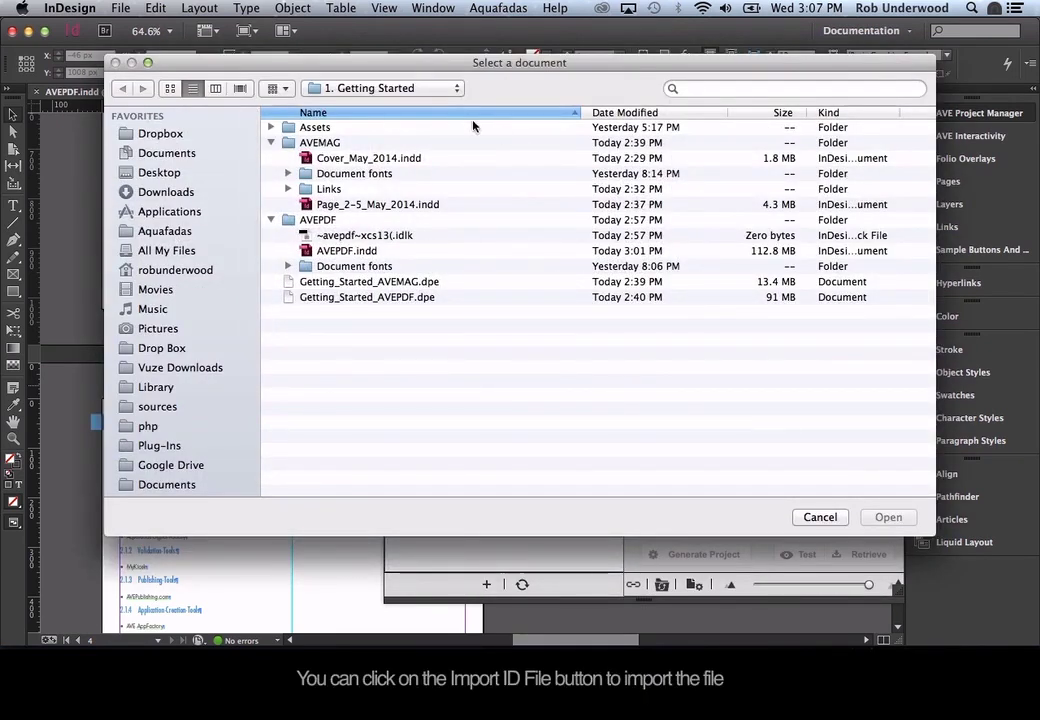
click(450, 90)
click(445, 92)
click(390, 158)
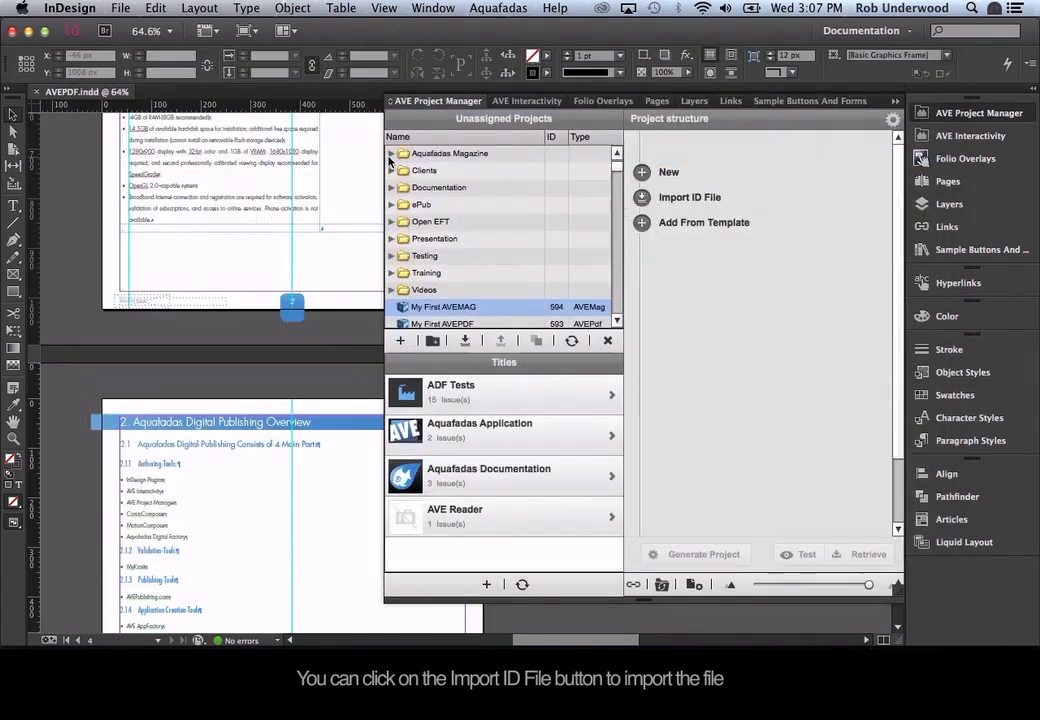
double_click(390, 158)
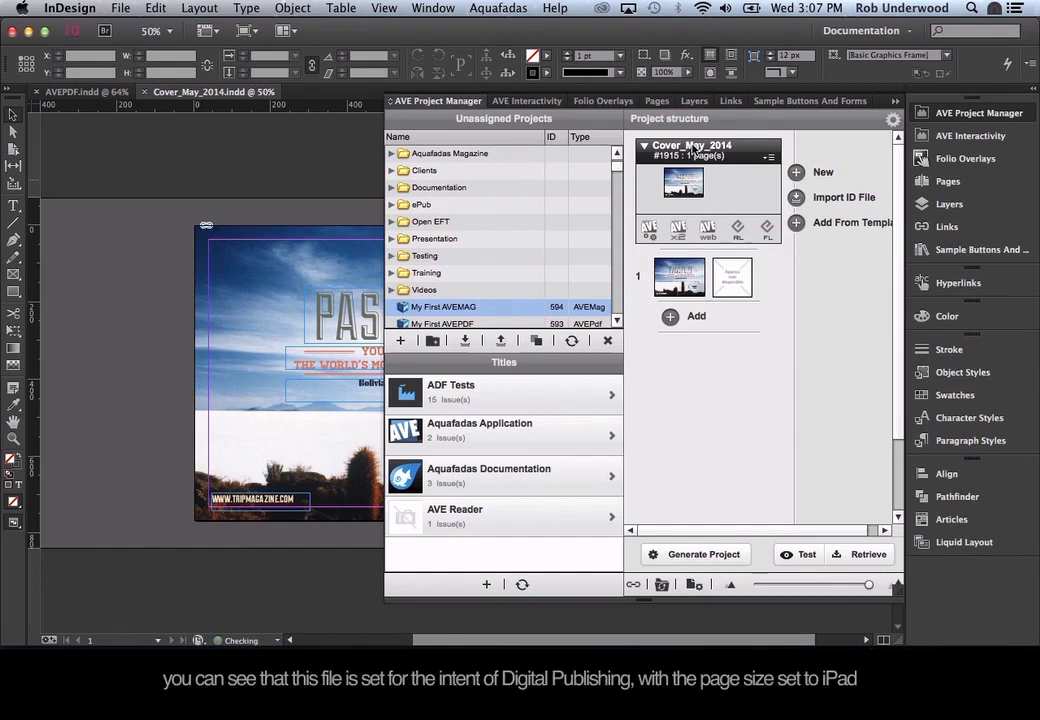
Confirm the cover's Document Setup as Digital Publishing intent at iPad 1024 x 768 px.
click(119, 8)
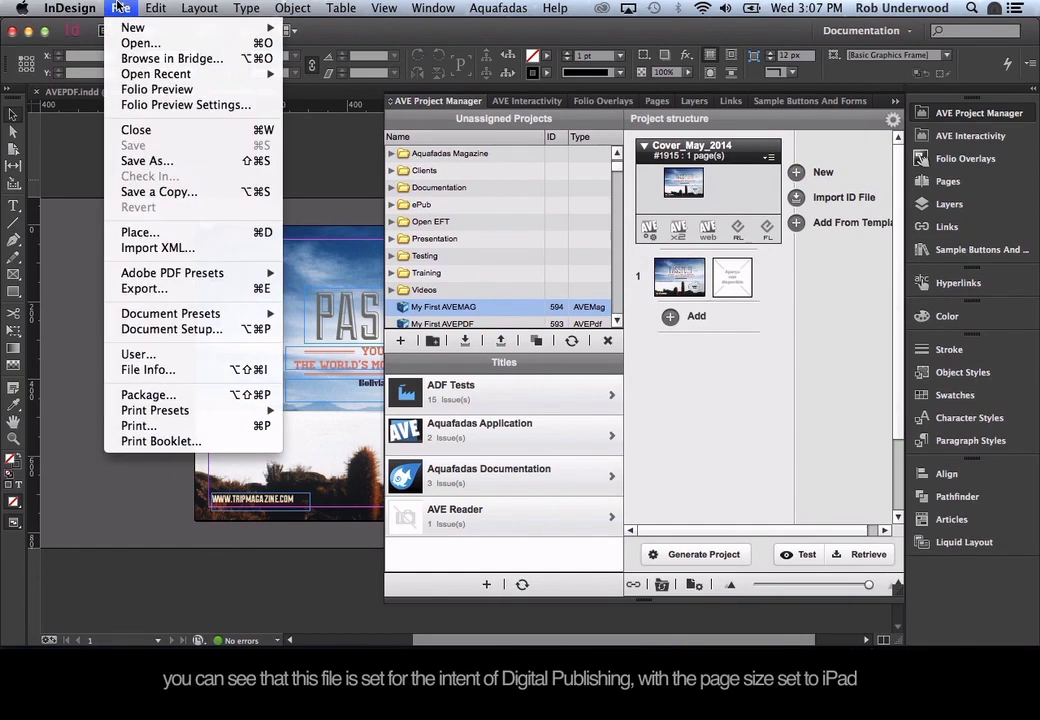
click(170, 329)
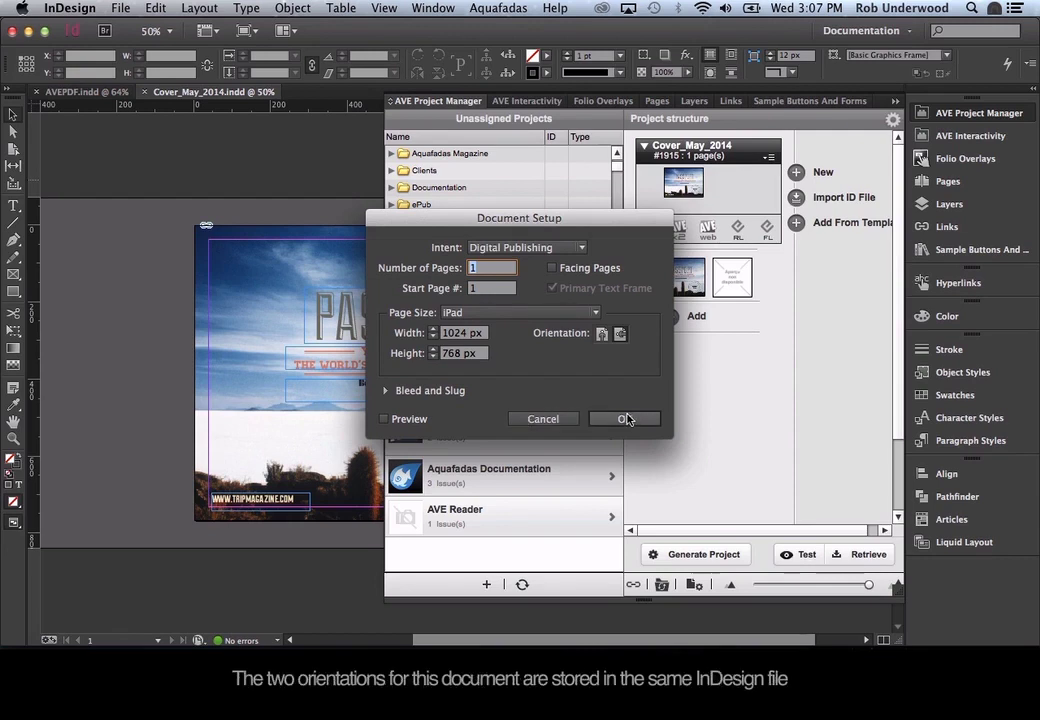
click(626, 419)
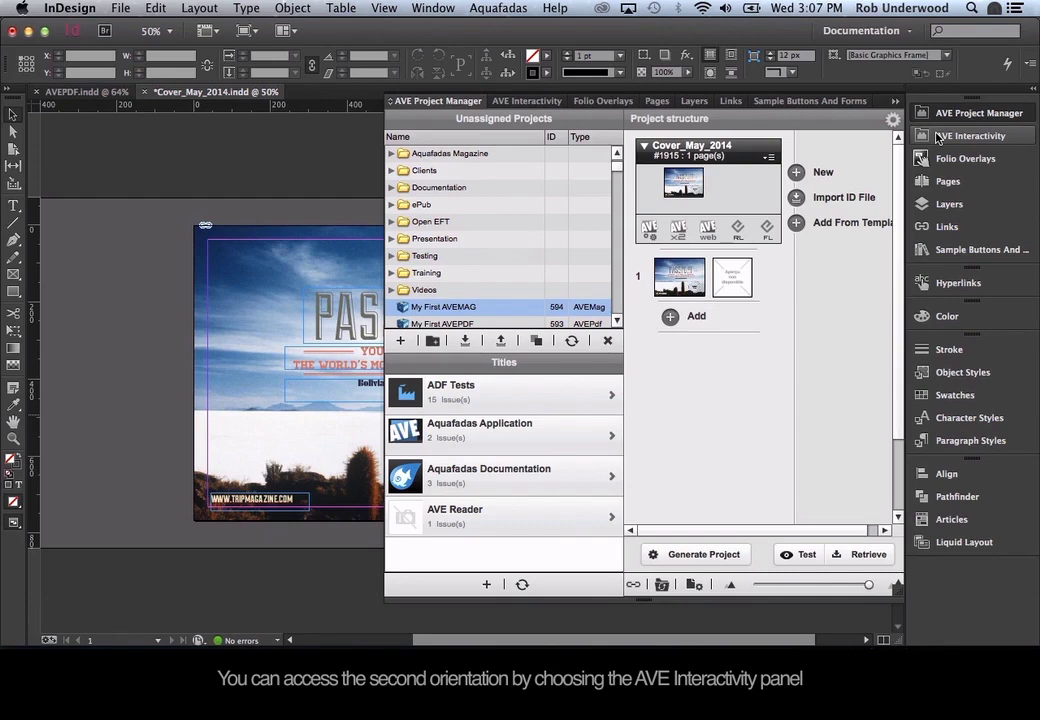
Switch the cover to its vertical orientation layout in AVE Interactivity.
click(938, 138)
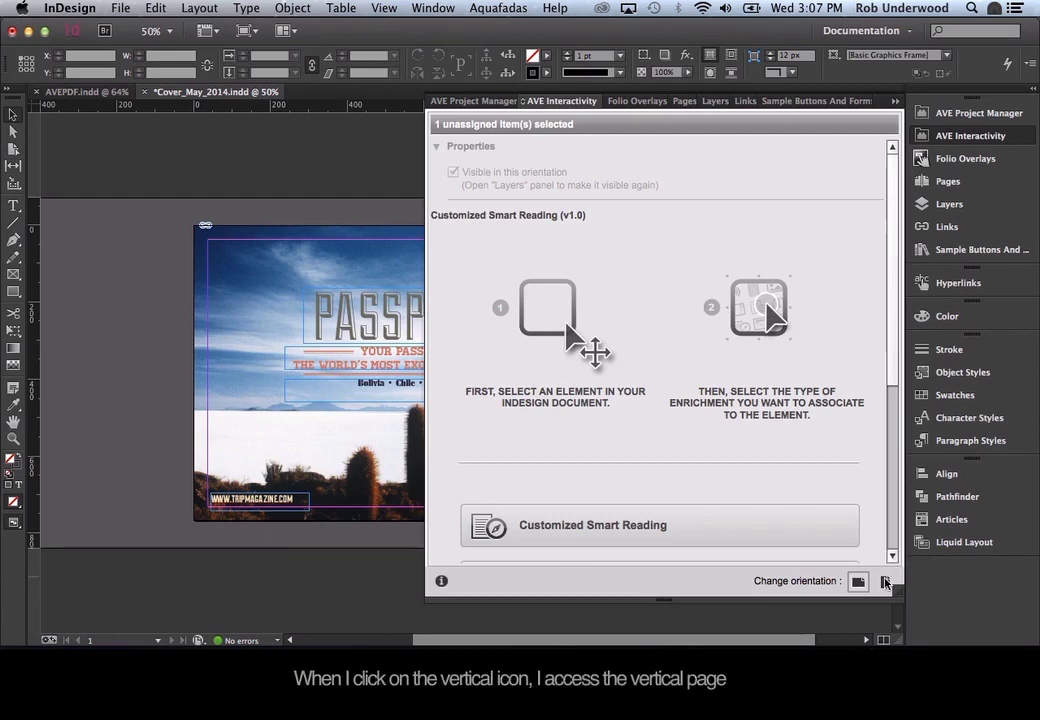
click(885, 582)
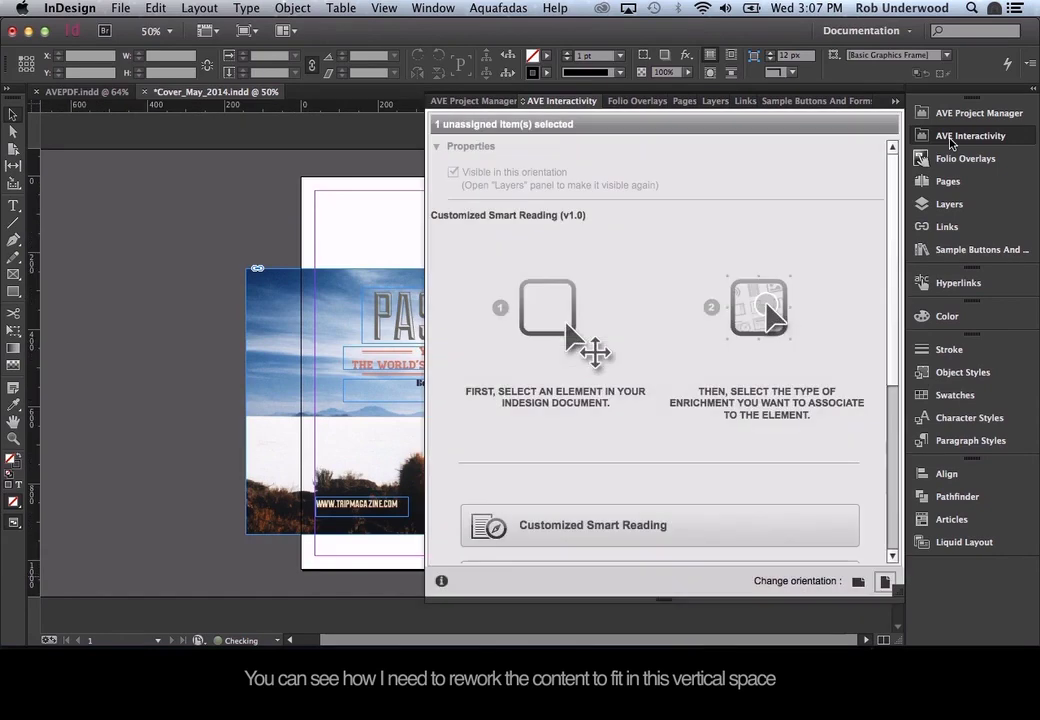
click(951, 138)
Stretch the background photo frame to fill the 768 x 1024 px portrait page.
click(248, 272)
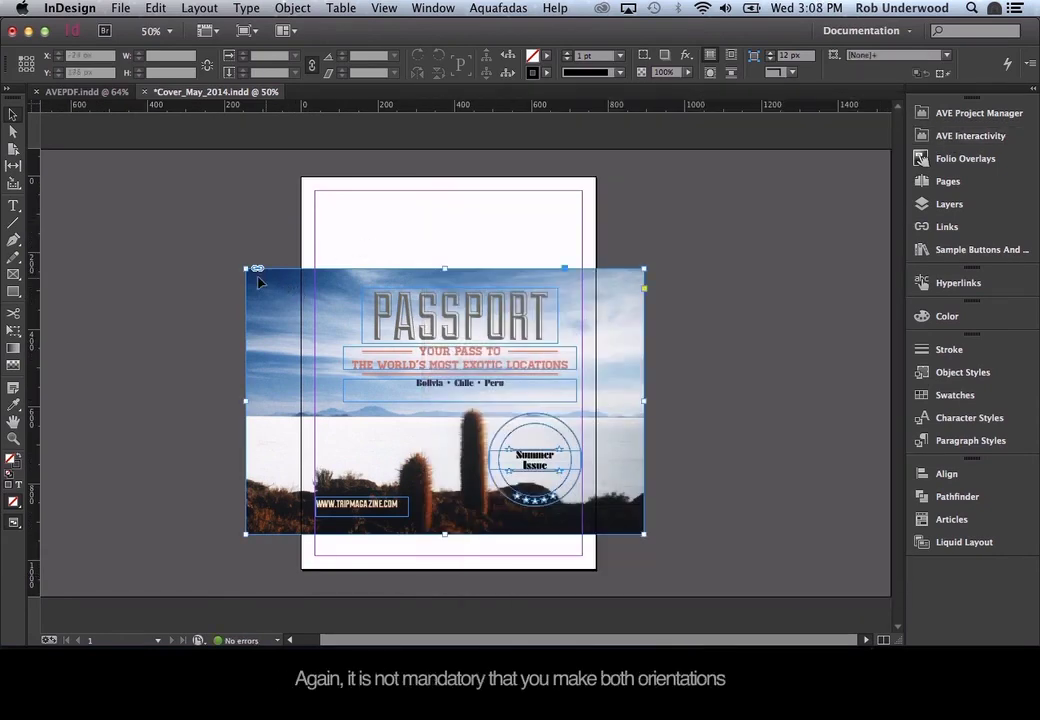
drag(245, 268, 301, 177)
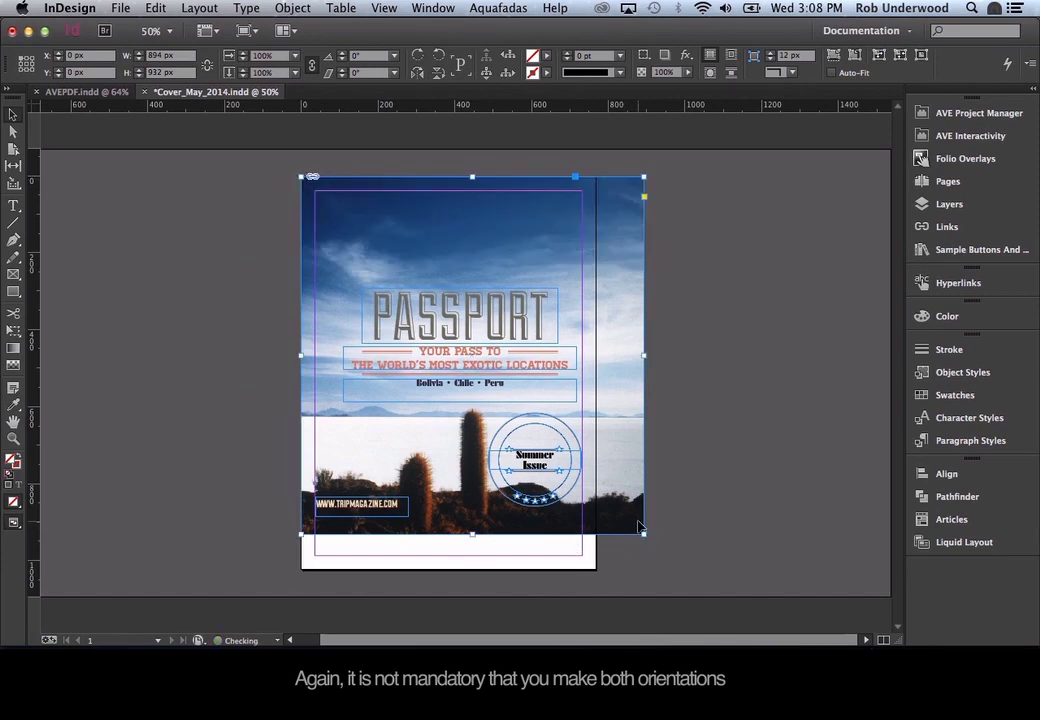
drag(641, 534, 596, 569)
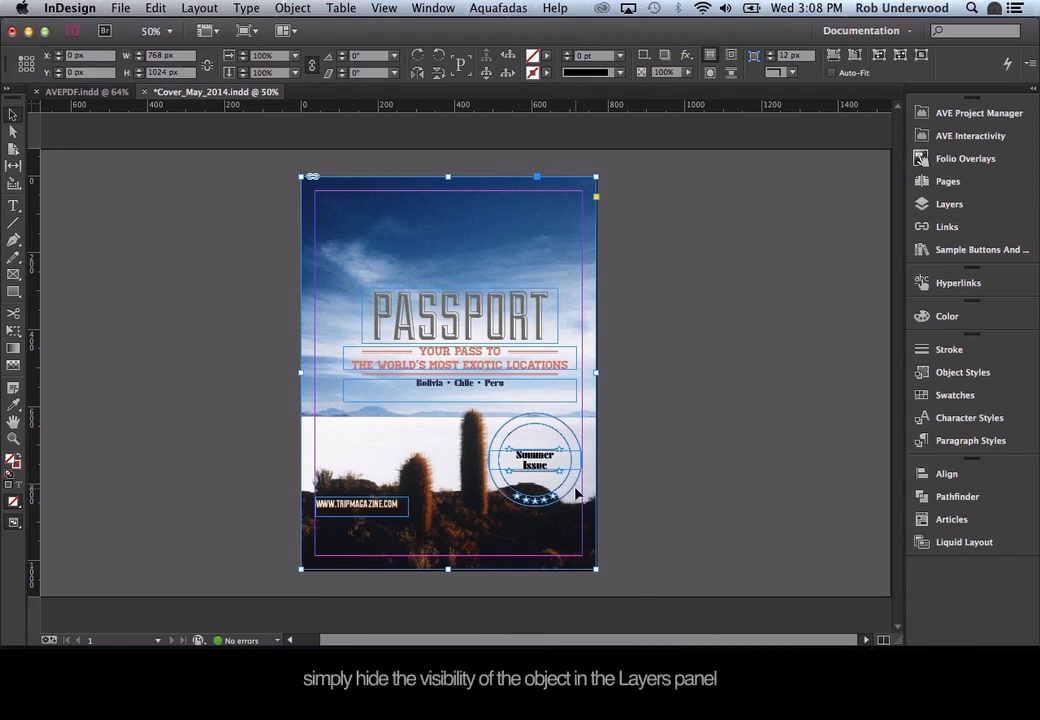
click(519, 311)
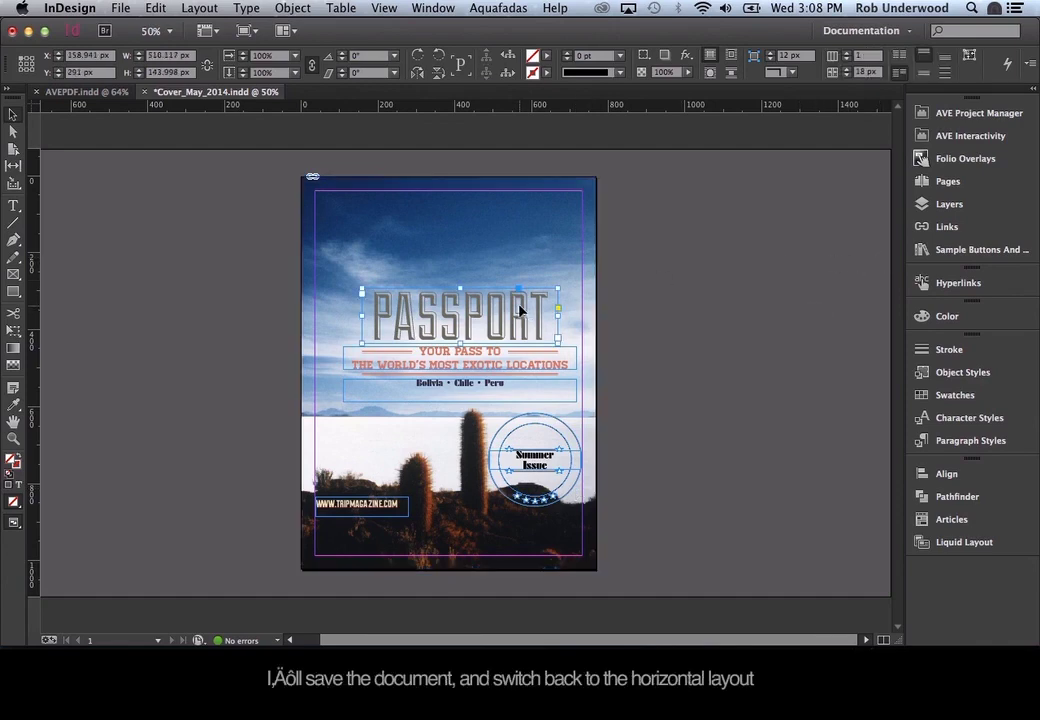
Return the cover to horizontal orientation and generate the My First AVEMAG project.
click(954, 138)
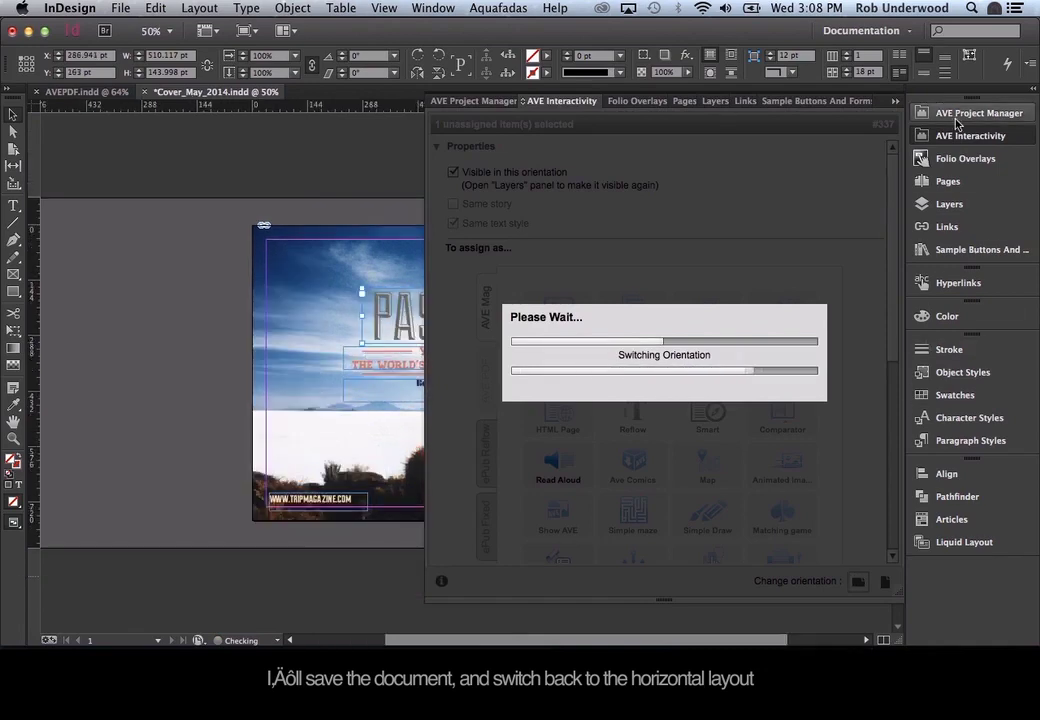
click(958, 116)
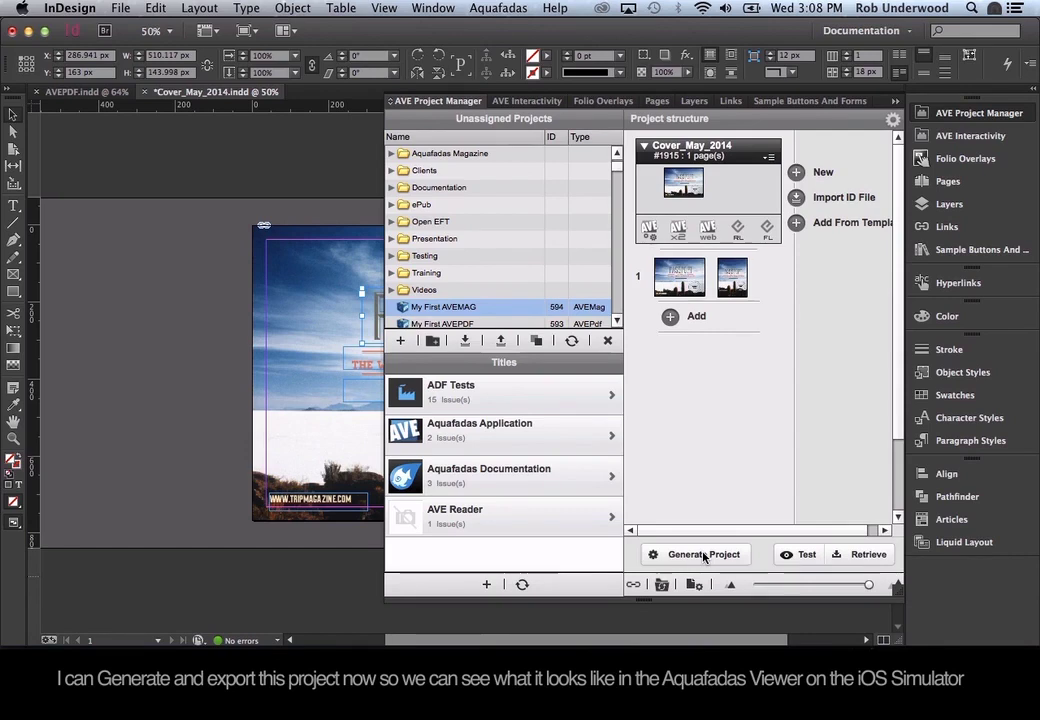
click(704, 557)
click(750, 579)
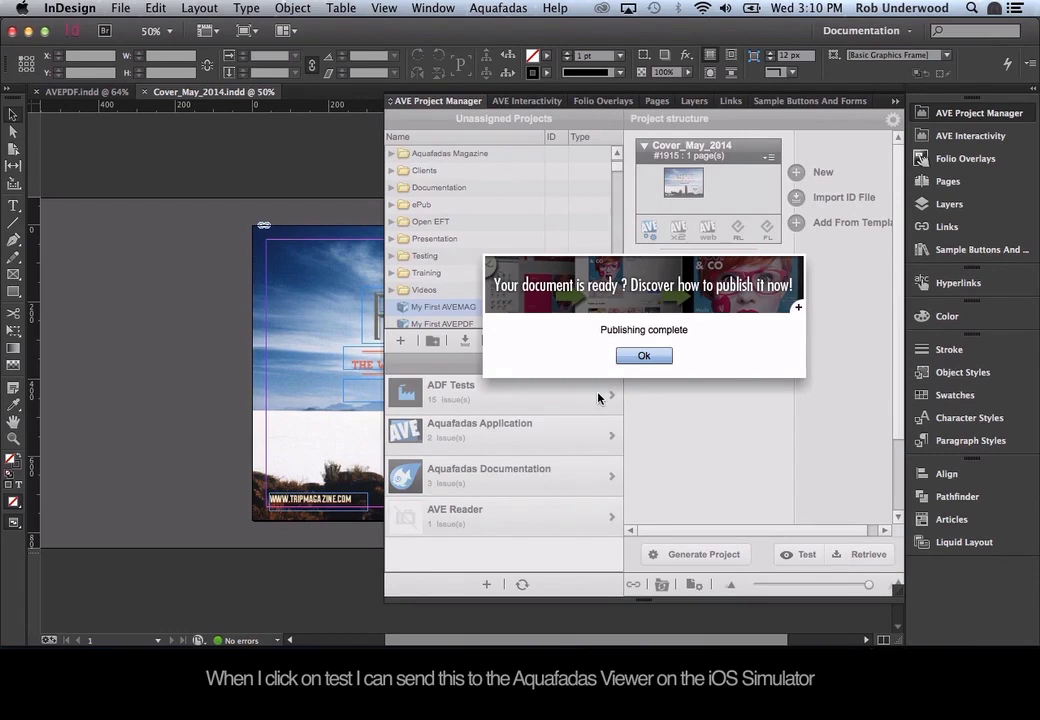
click(644, 355)
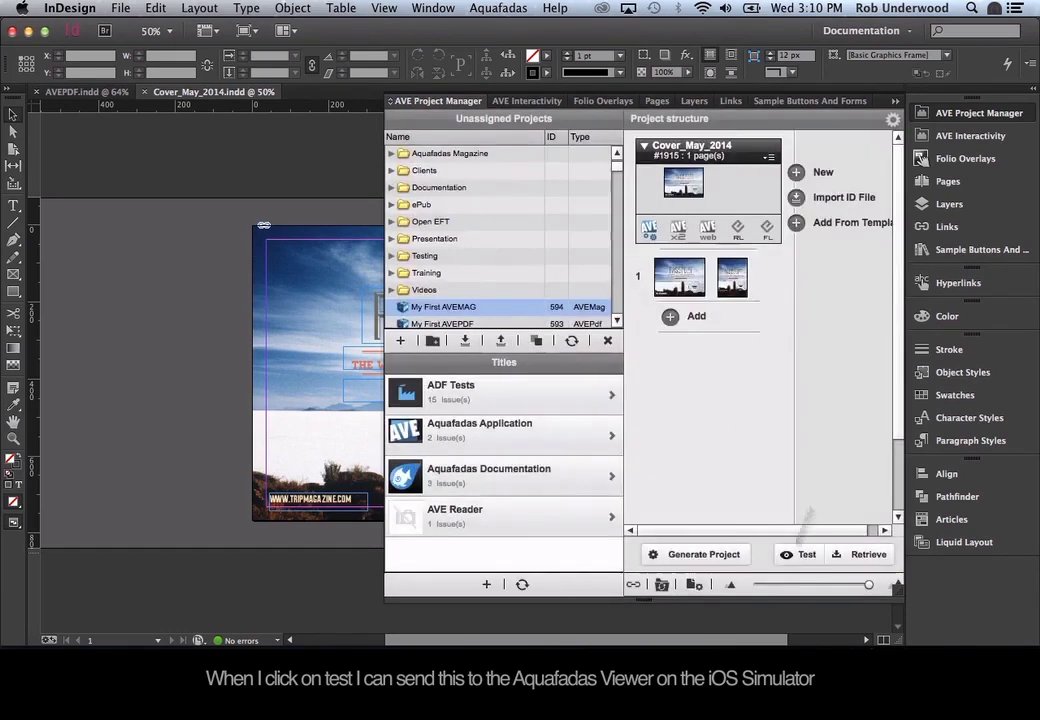
Send the generated project to MyKiosk on the device for testing.
click(800, 556)
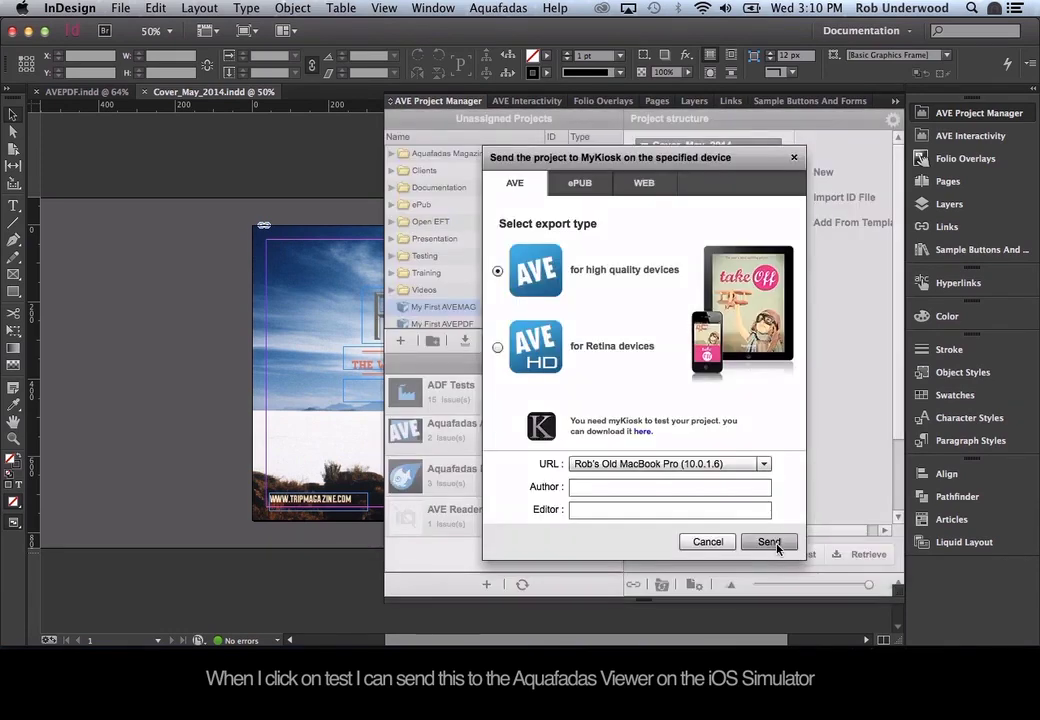
click(768, 542)
key(super+Tab)
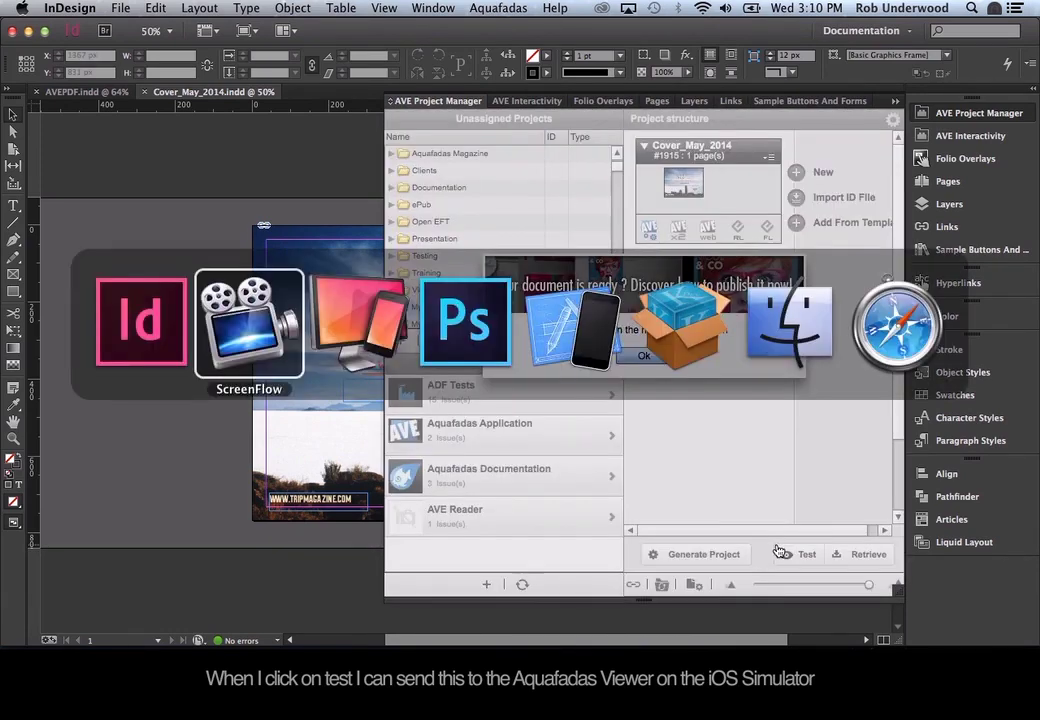
Reopen My First AVEMAG in the simulator viewer and test portrait and landscape rotation of the PASSPORT cover.
key(super+Tab)
key(super+Tab)
key(super+Tab)
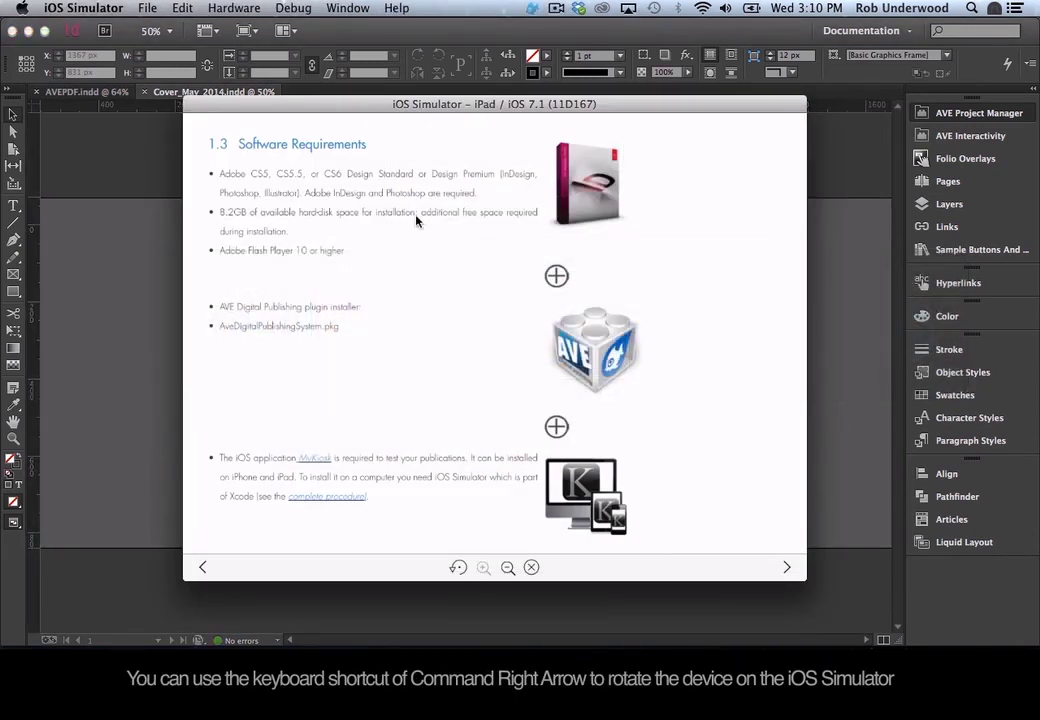
click(274, 140)
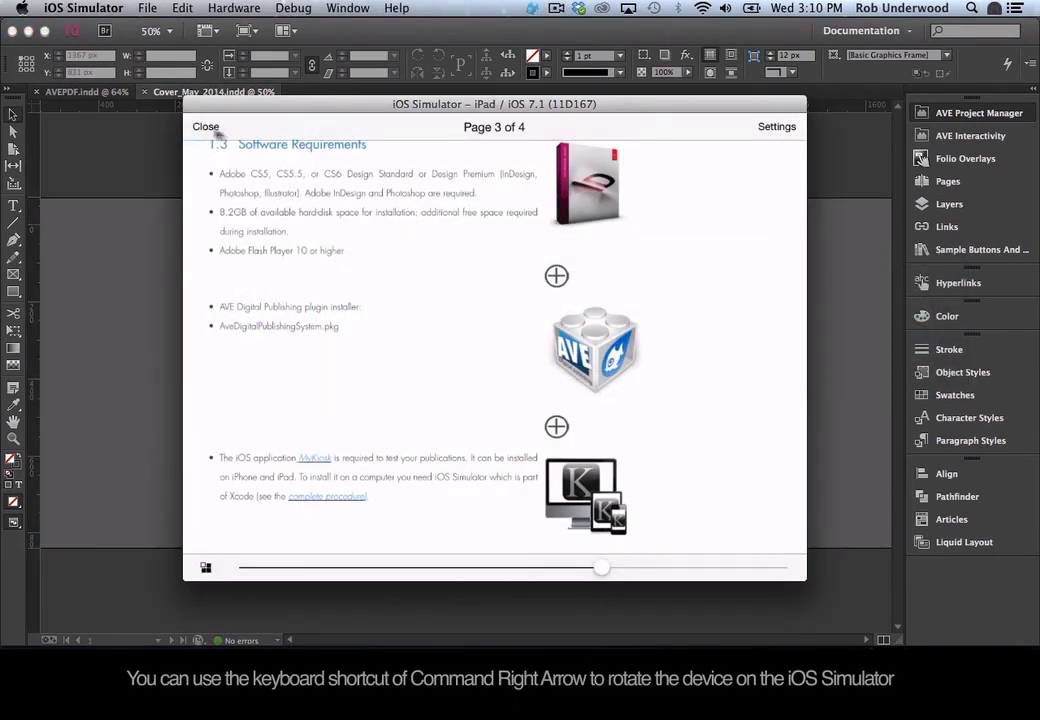
click(205, 126)
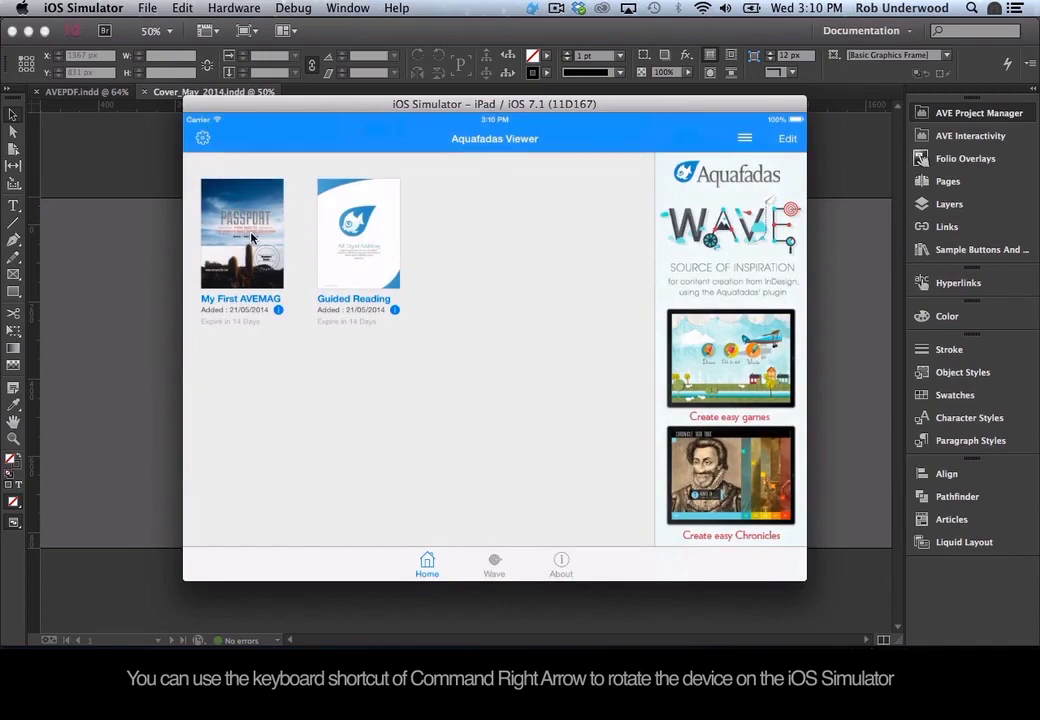
click(252, 238)
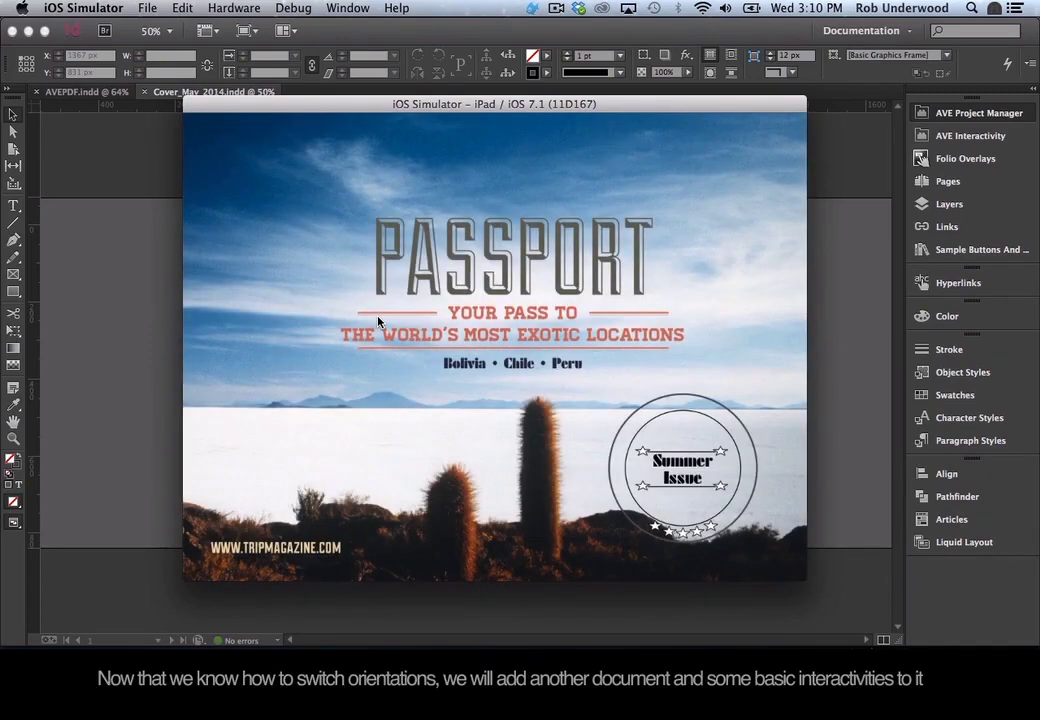
key(super+Left)
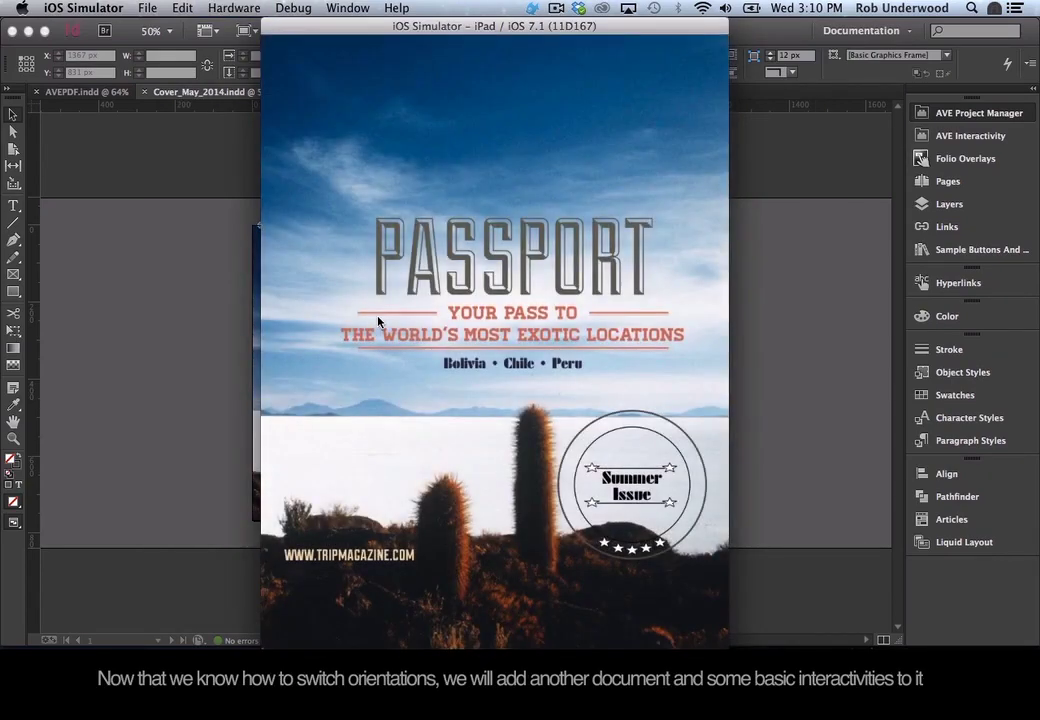
key(super+Right)
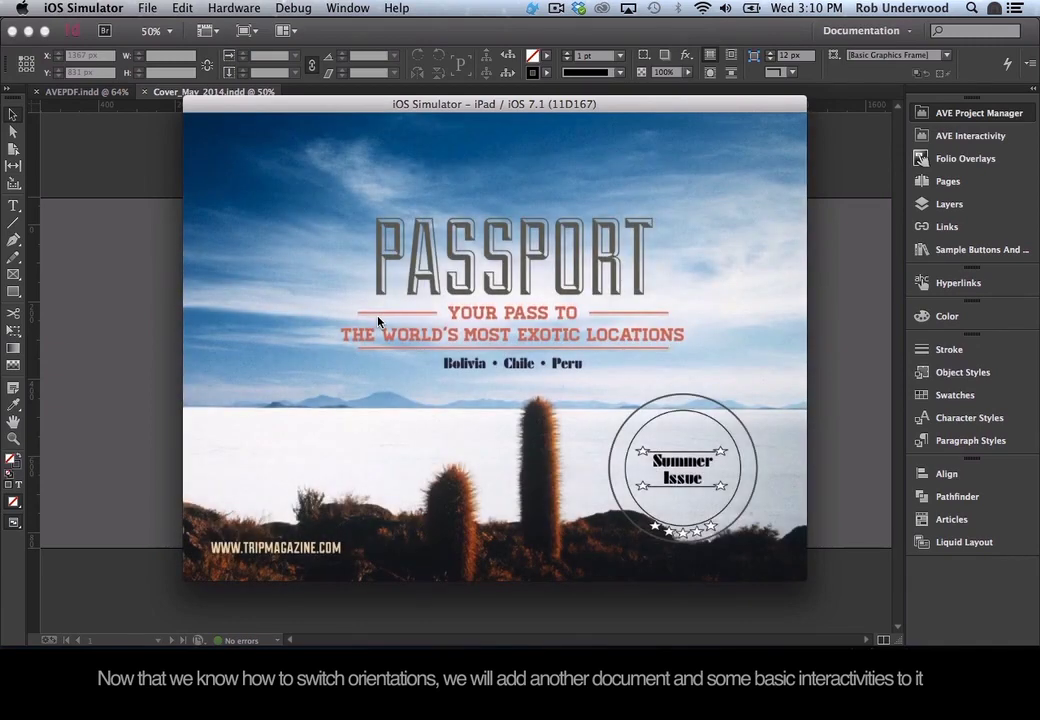
key(super+Tab)
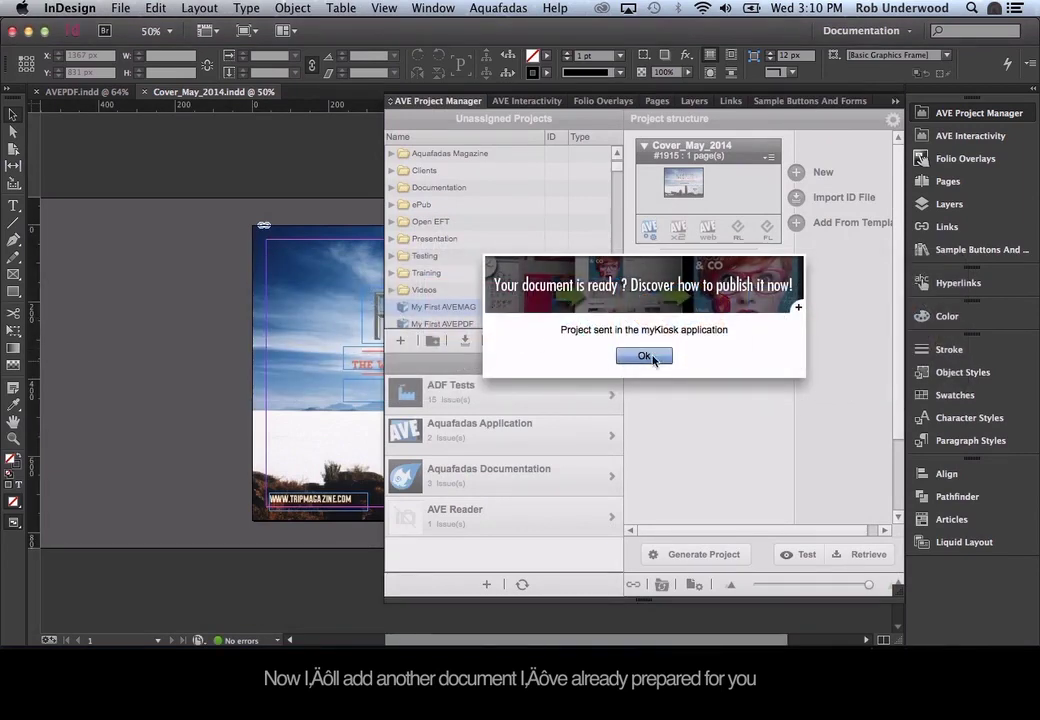
Dismiss the project-sent notice and import Page_2-5_May_2014.indd as the next article.
click(648, 355)
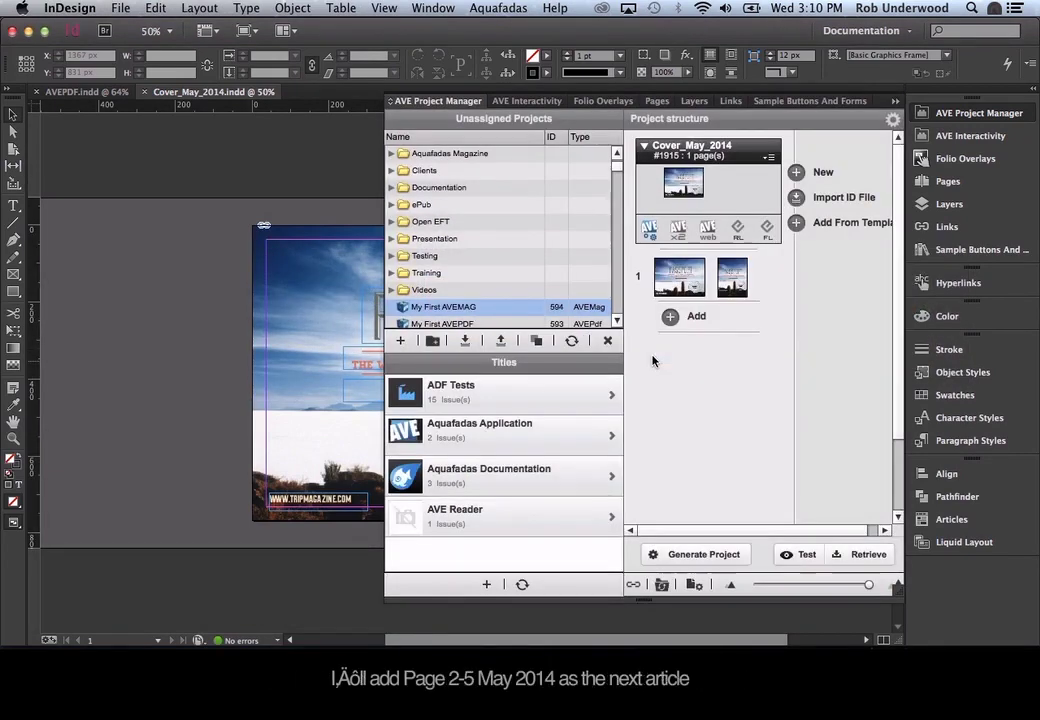
click(798, 198)
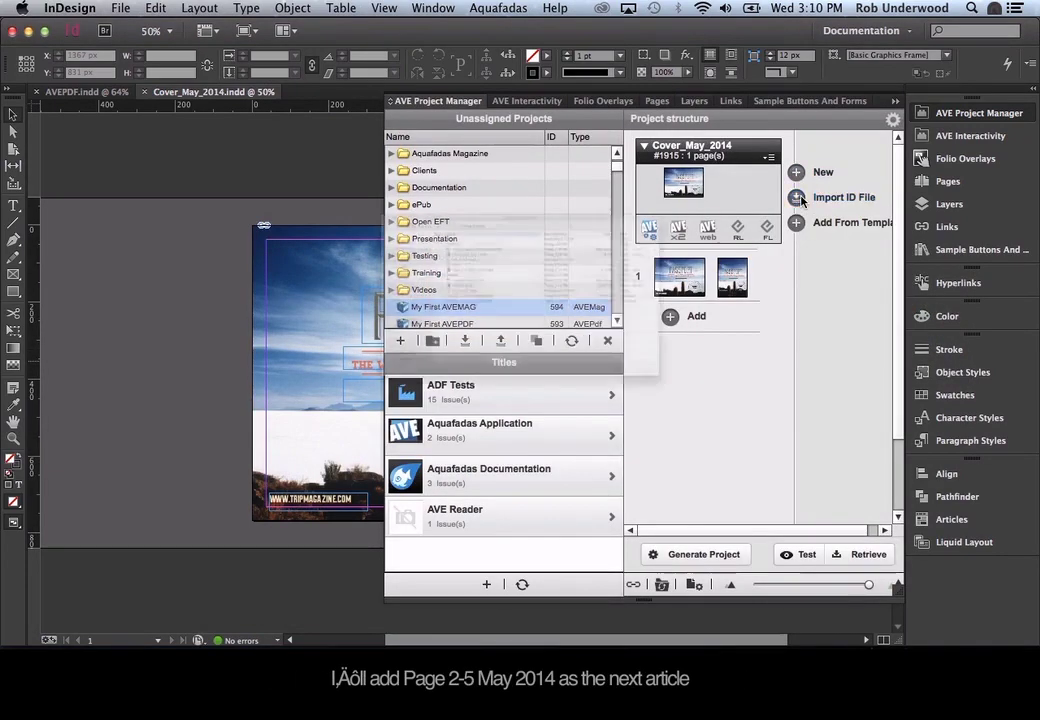
double_click(323, 176)
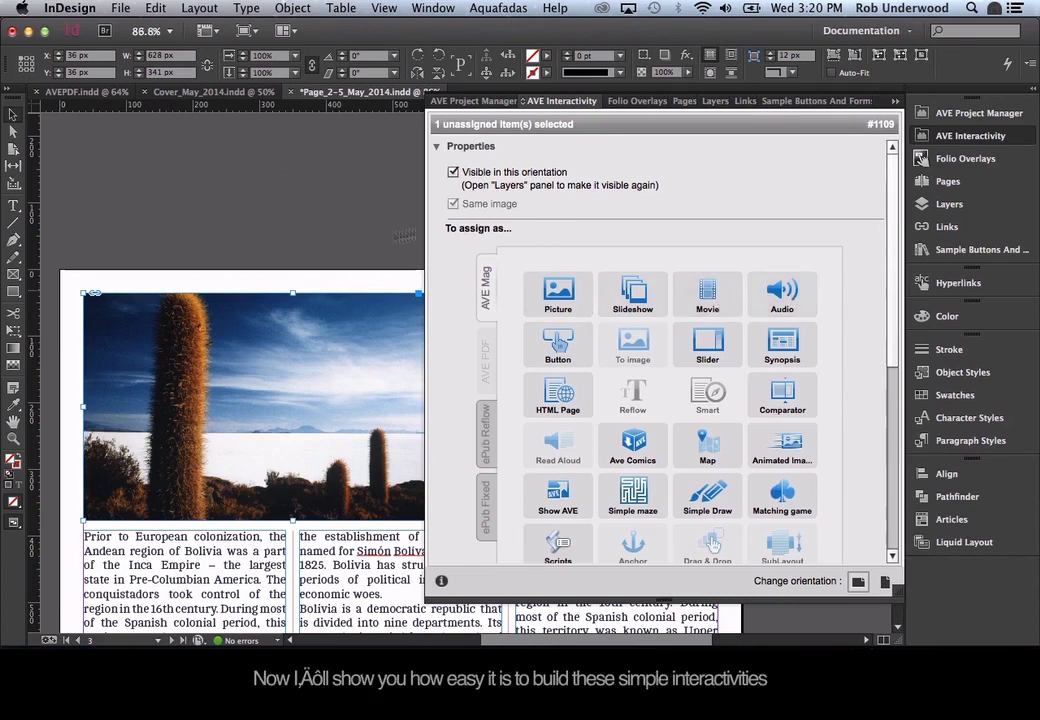
Make the page 3 cactus photo a Picture enrichment with Enable fullscreen turned on.
scroll(318, 320, down, 5)
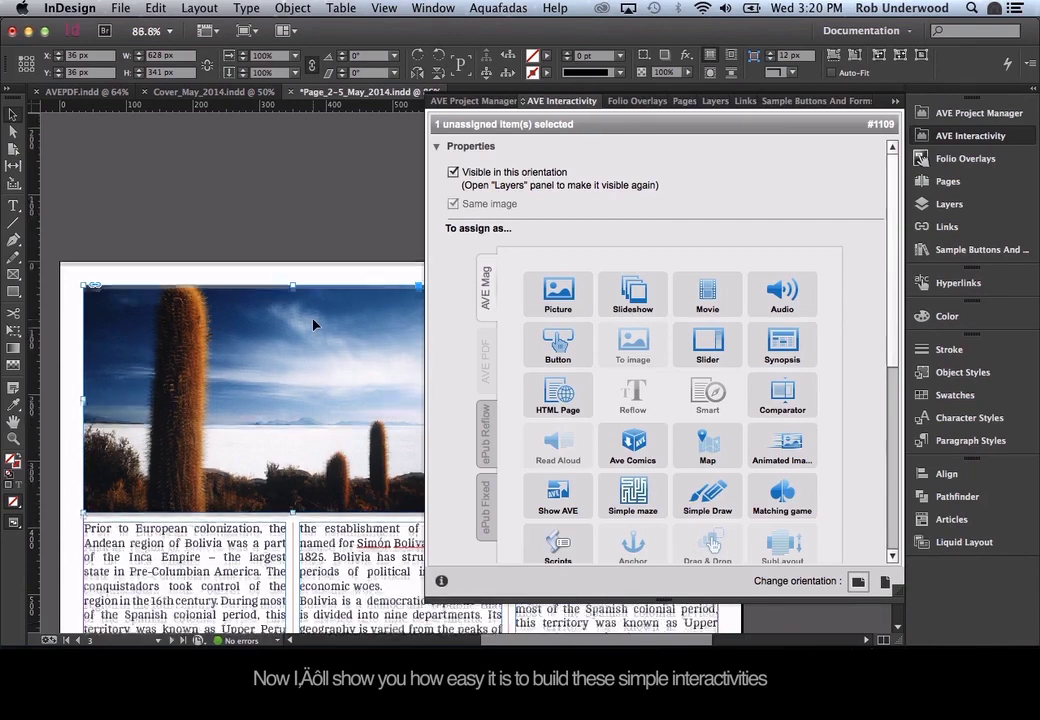
scroll(313, 325, left, 2)
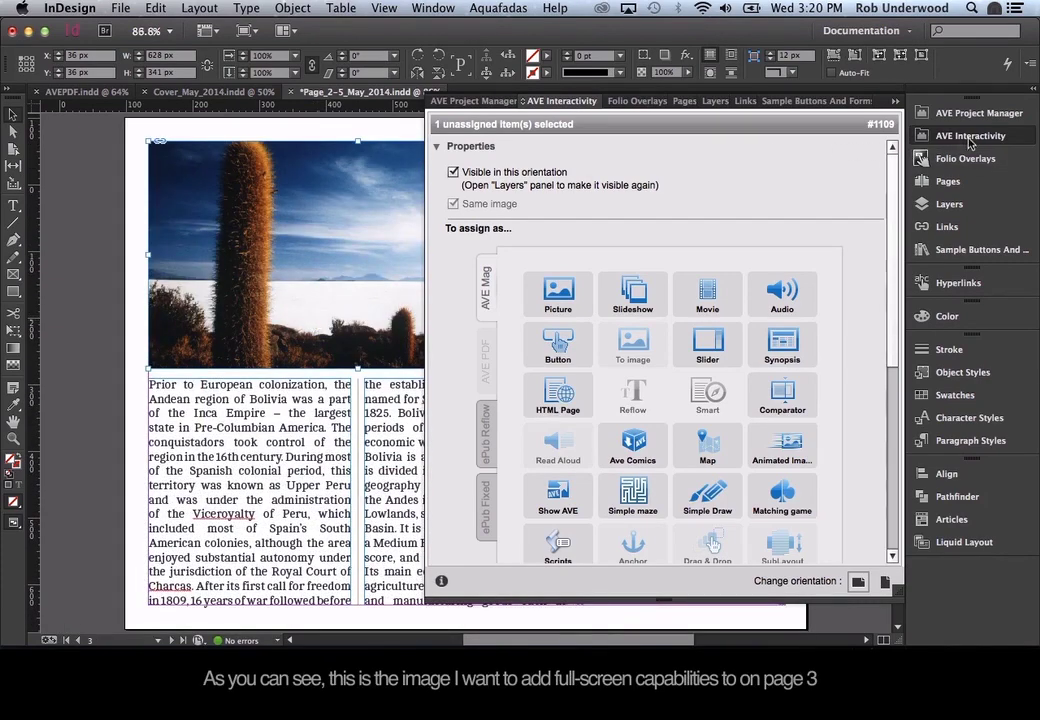
click(968, 138)
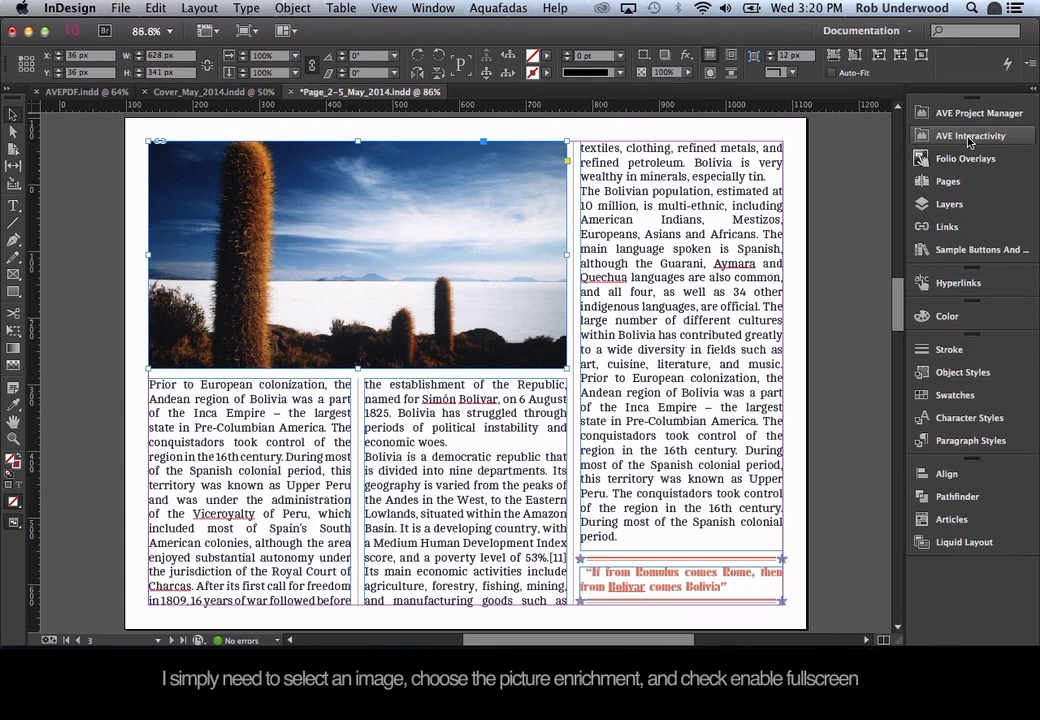
click(968, 137)
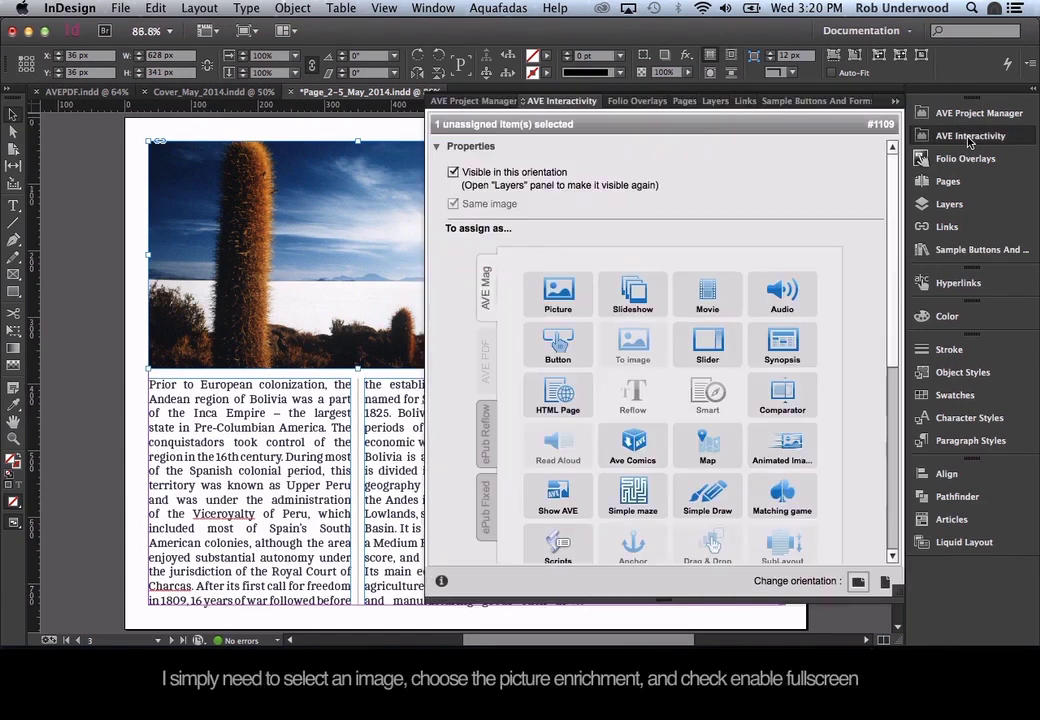
click(562, 303)
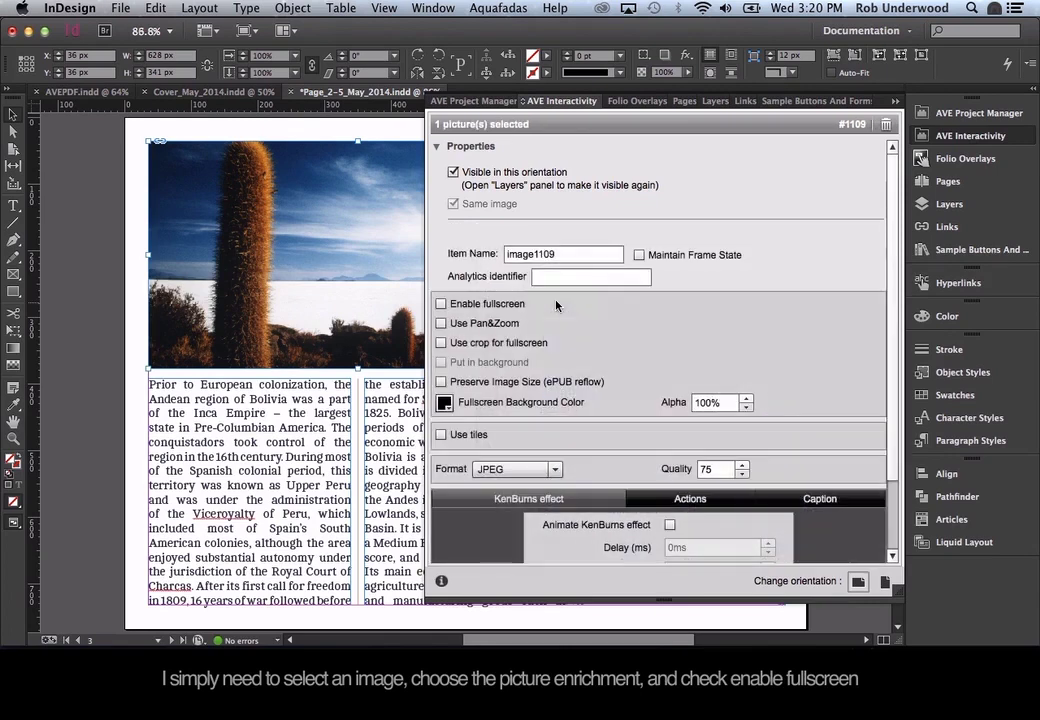
click(441, 304)
scroll(274, 497, down, 10)
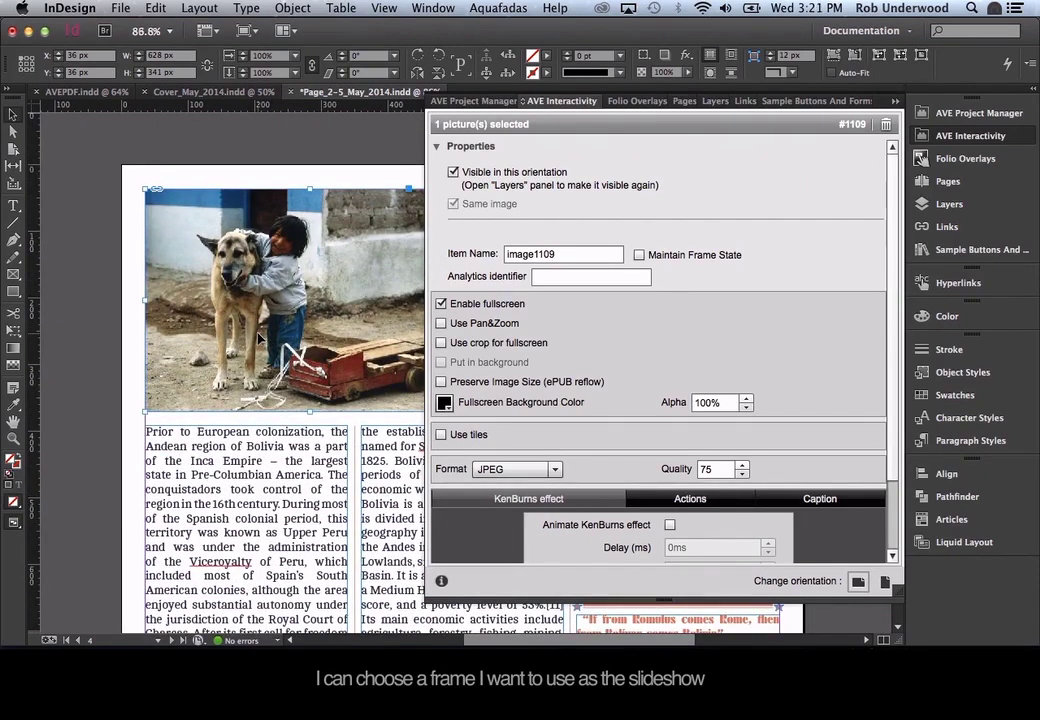
Turn the page 4 child-and-dog photo frame into a slideshow with three thumbnails.
click(213, 280)
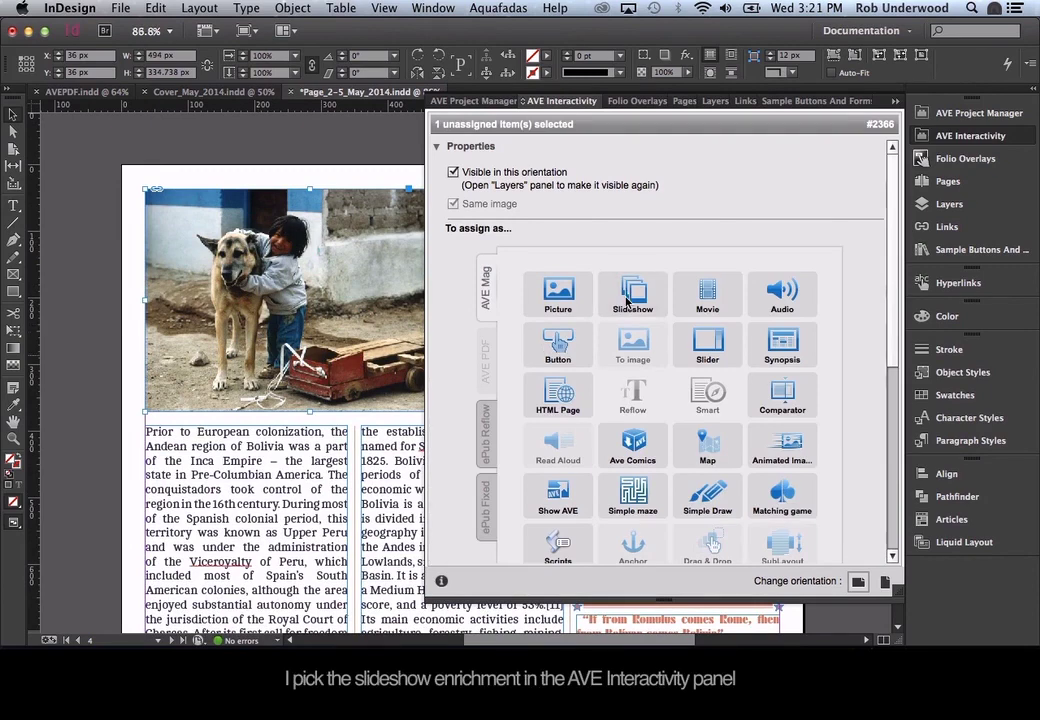
click(627, 305)
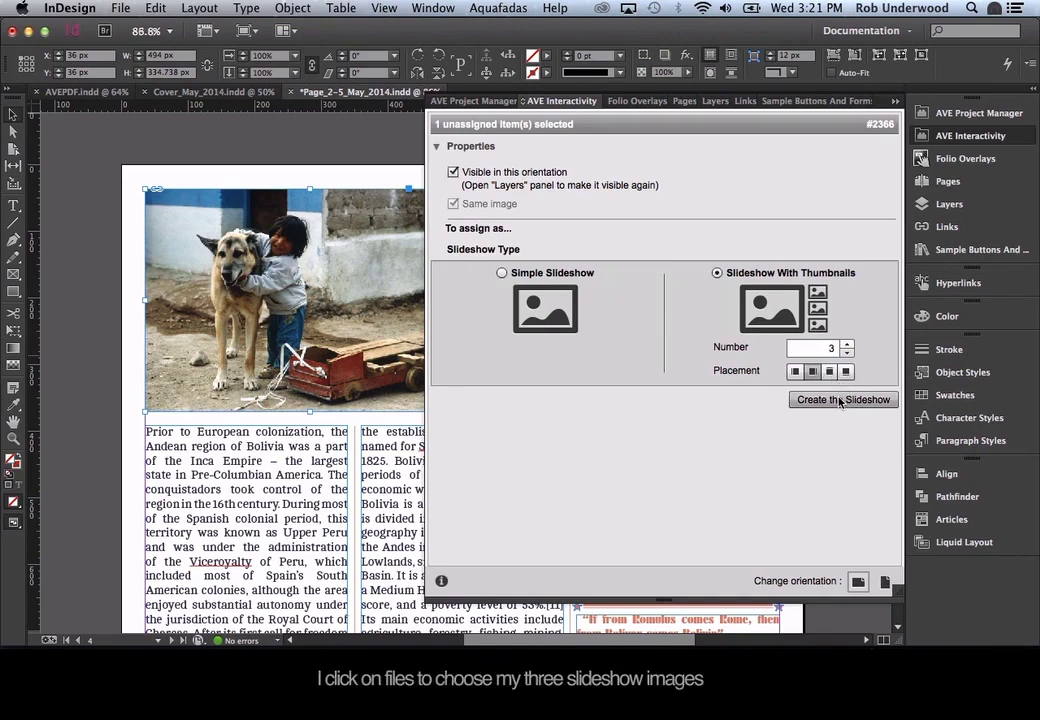
click(840, 400)
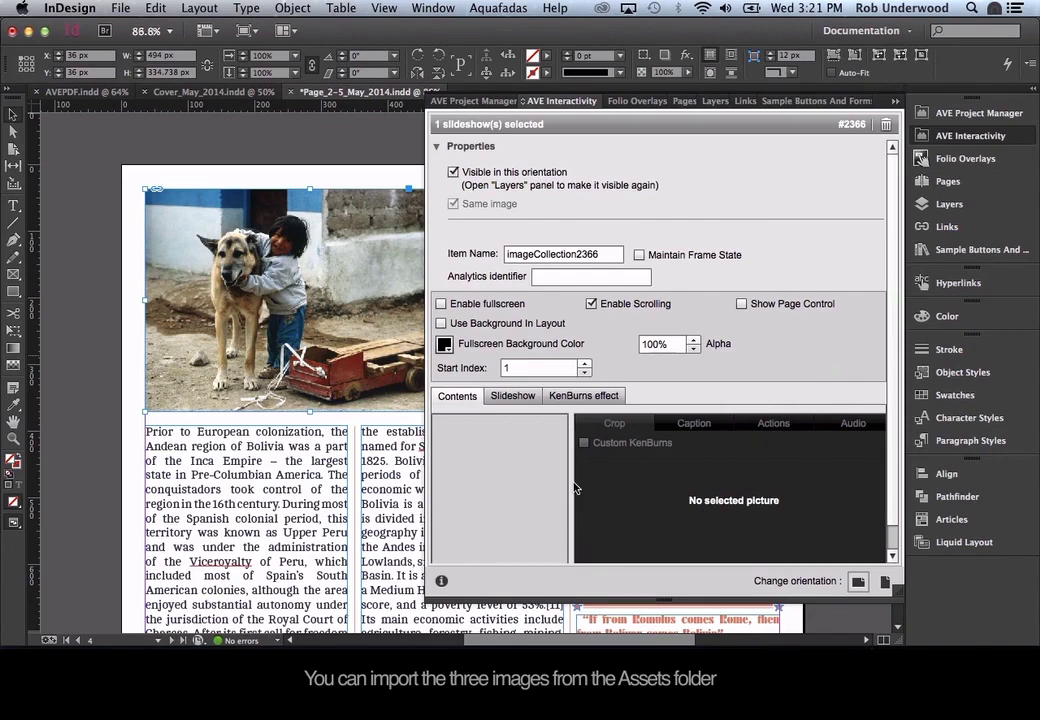
scroll(838, 402, down, 2)
Load Bolivie001.jpg, Bolivie002.jpg and Bolivie003.jpg into the slideshow.
click(448, 552)
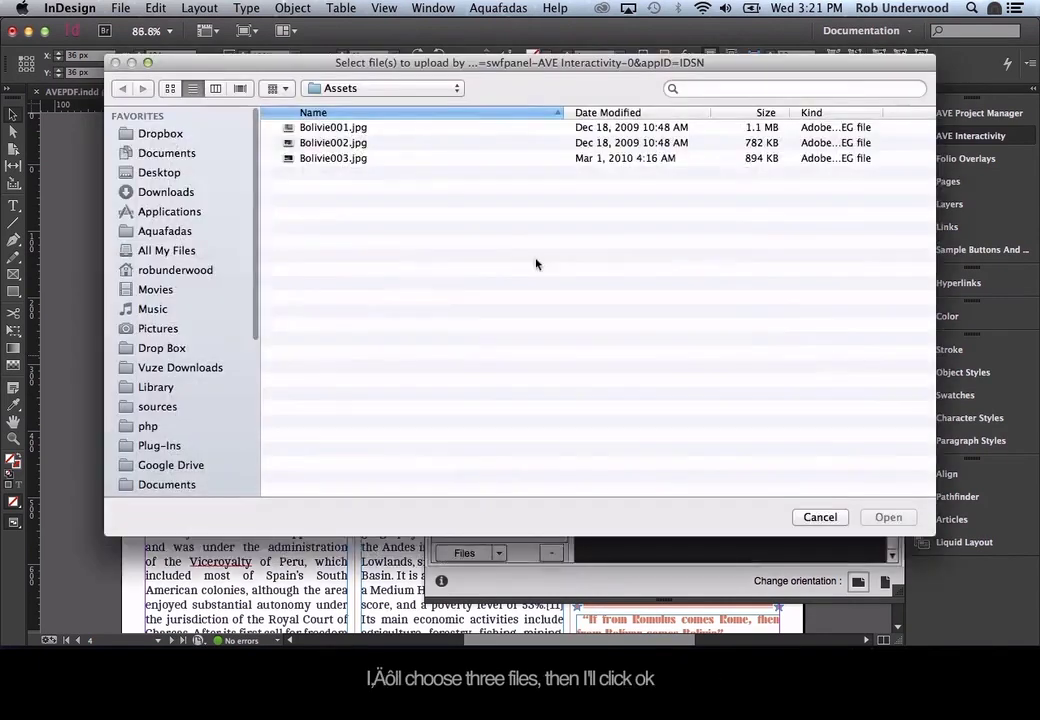
click(332, 129)
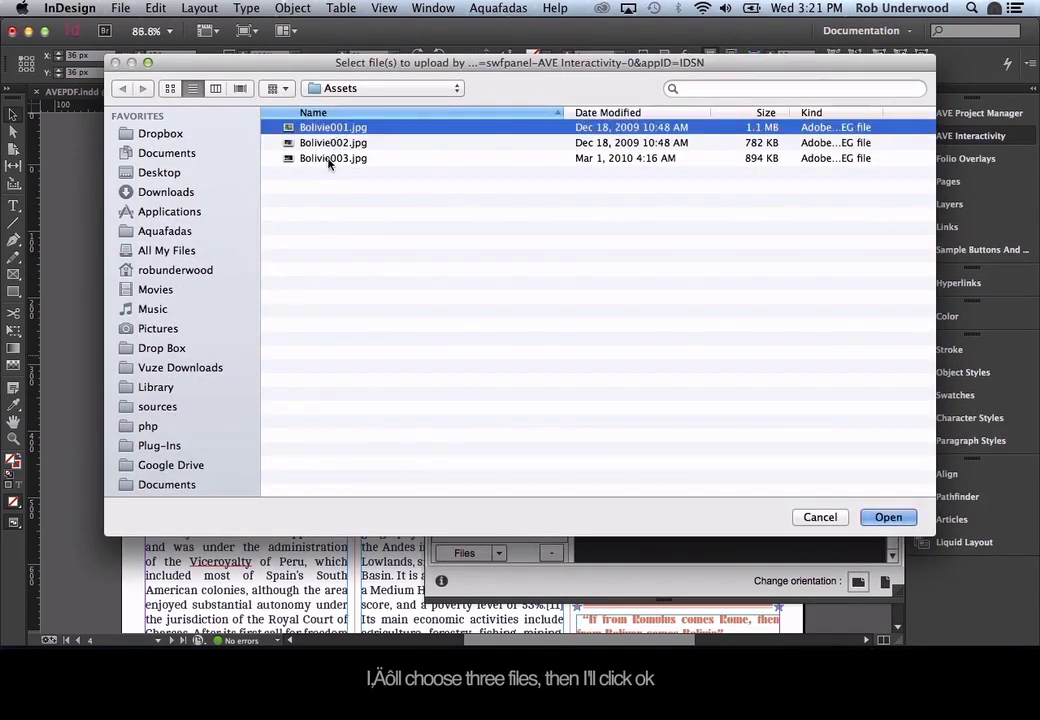
shift+click(330, 158)
click(888, 517)
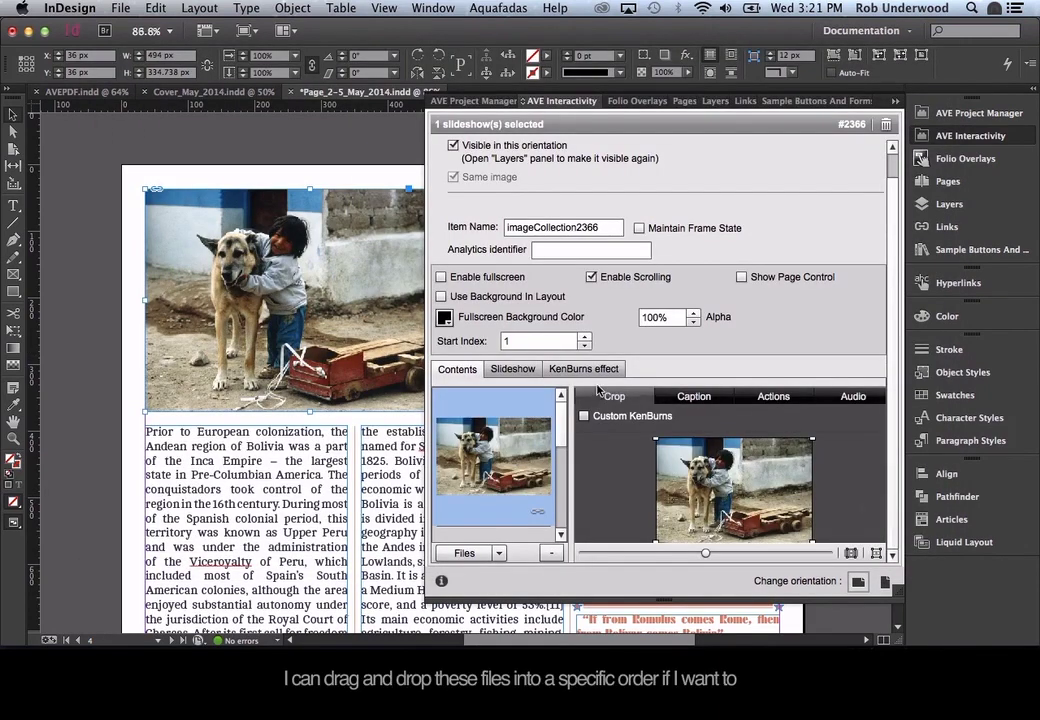
Try the slideshow animation and custom Ken Burns options, leaving both turned off.
click(512, 369)
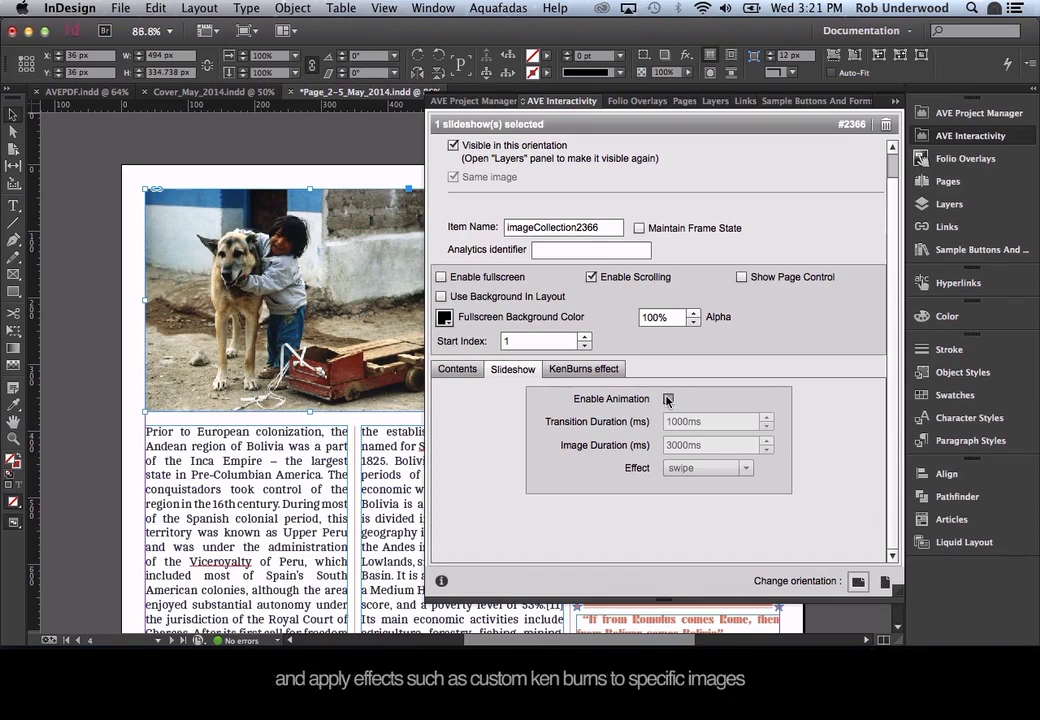
click(668, 399)
click(668, 399)
click(585, 369)
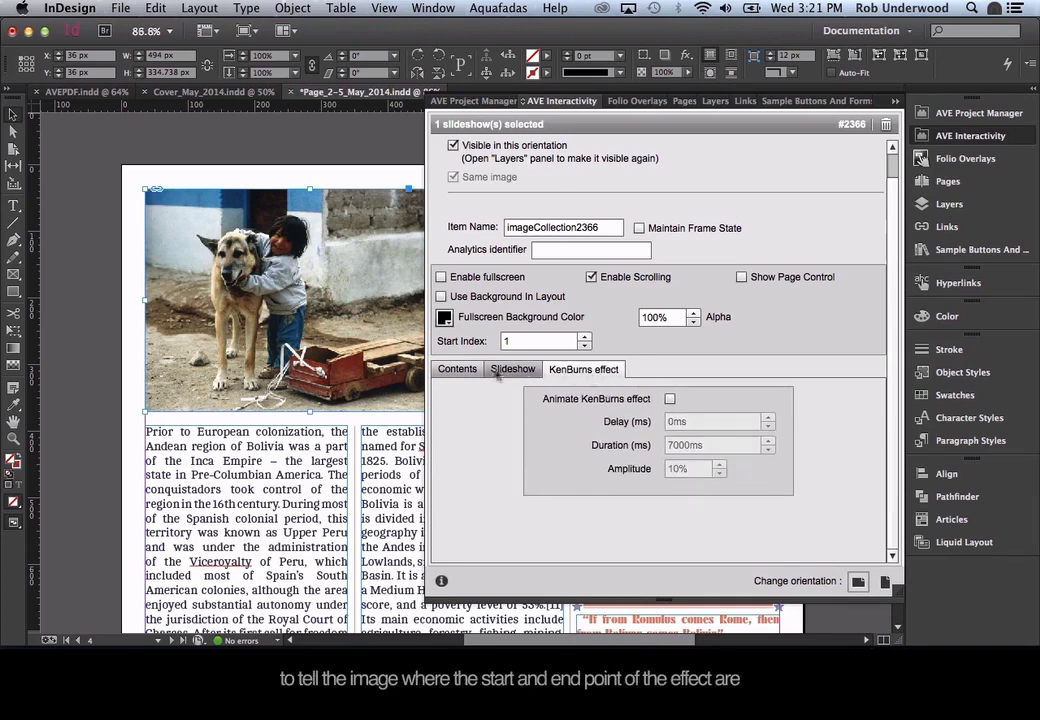
click(457, 369)
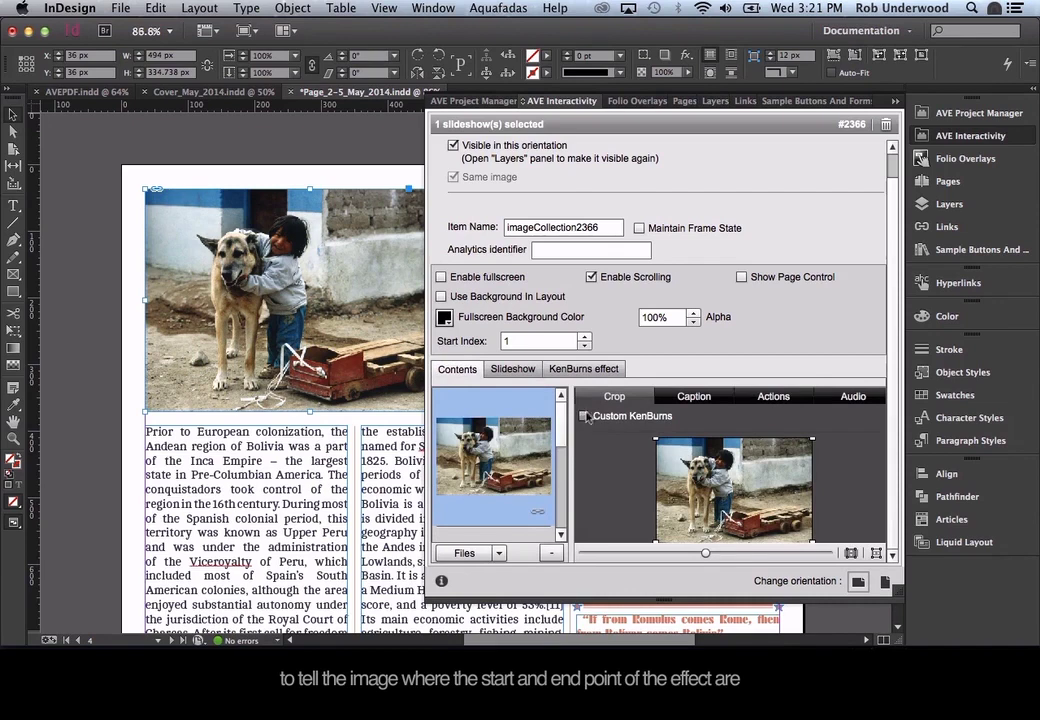
click(585, 417)
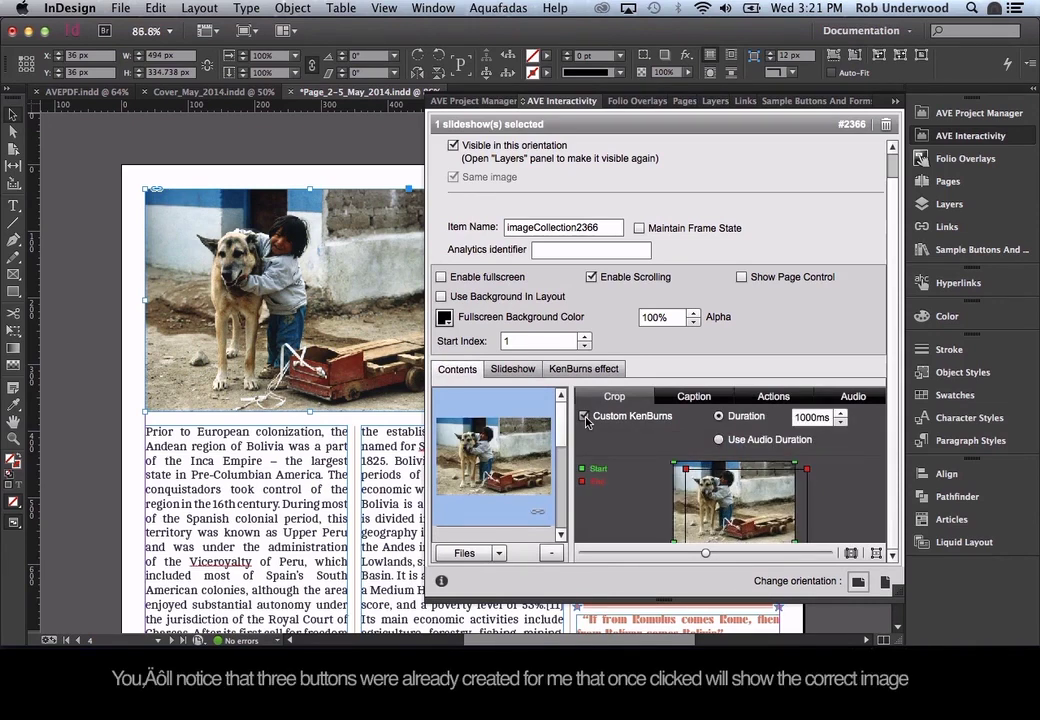
click(585, 417)
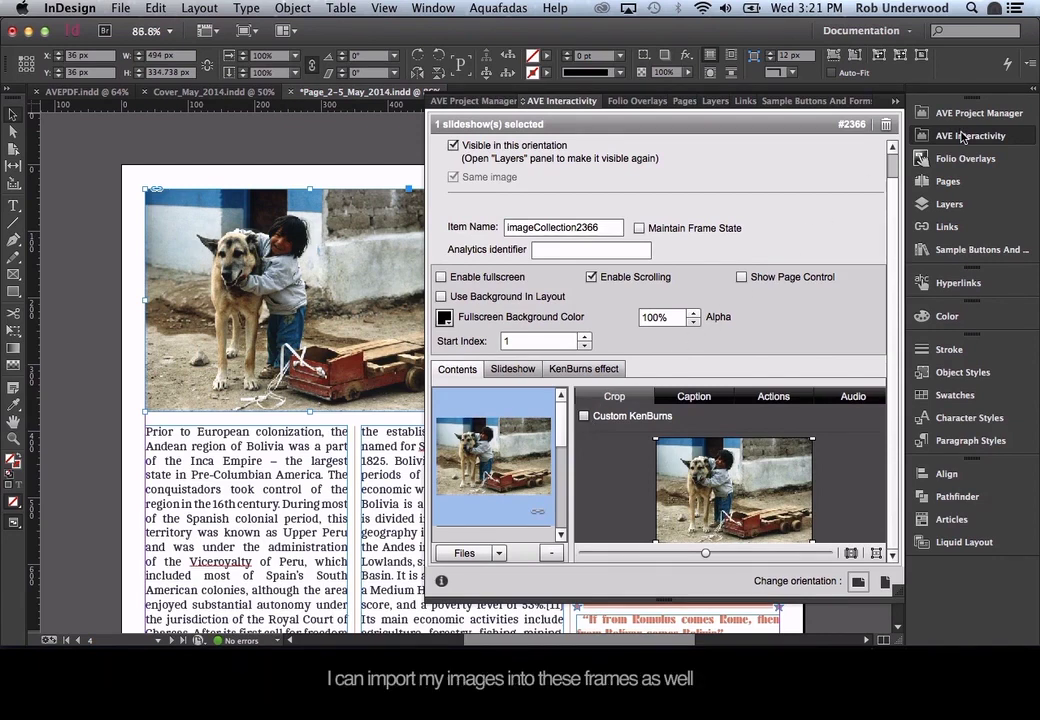
click(966, 136)
Place images into the top, middle and bottom thumbnail frames beside the main photo.
key(super+d)
double_click(372, 141)
click(513, 221)
click(527, 300)
click(521, 374)
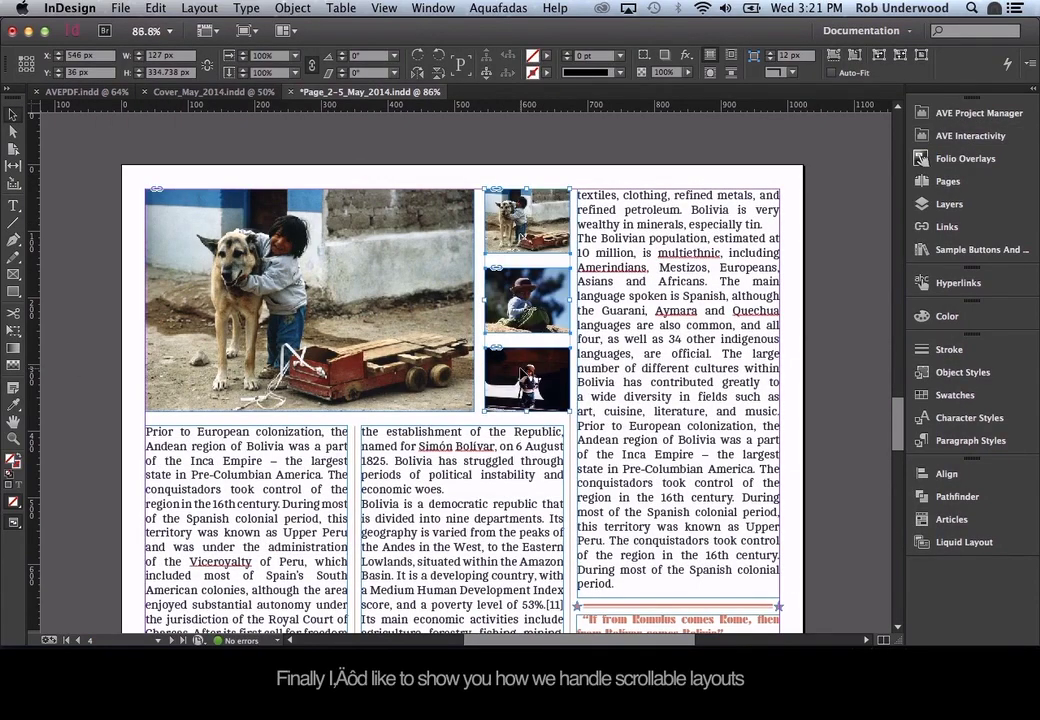
On page 5, confirm the empty frame is 952 × 696 px and select the text-and-photo group.
scroll(436, 488, down, 10)
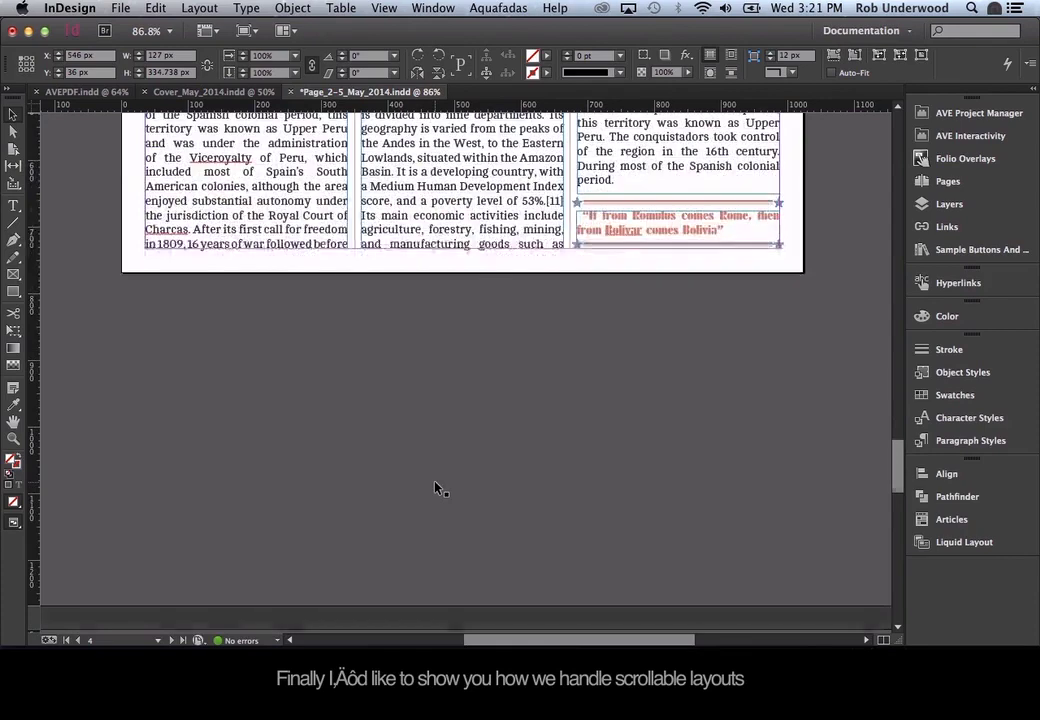
scroll(436, 488, down, 5)
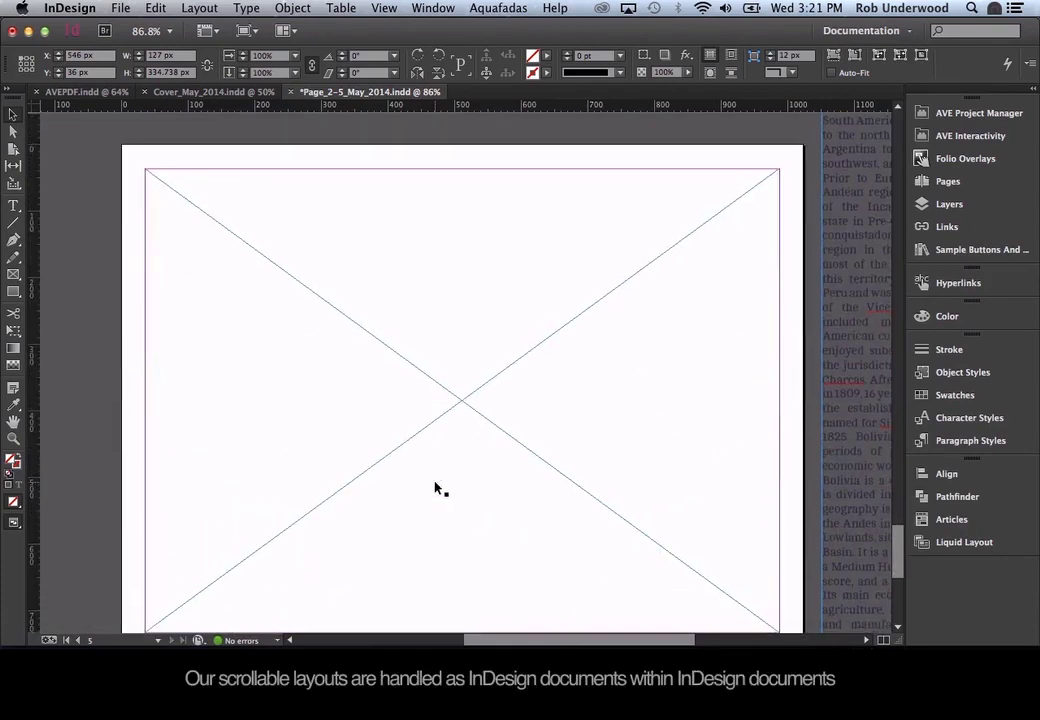
key(super+minus)
key(super+minus)
key(super+minus)
key(super+minus)
key(super+minus)
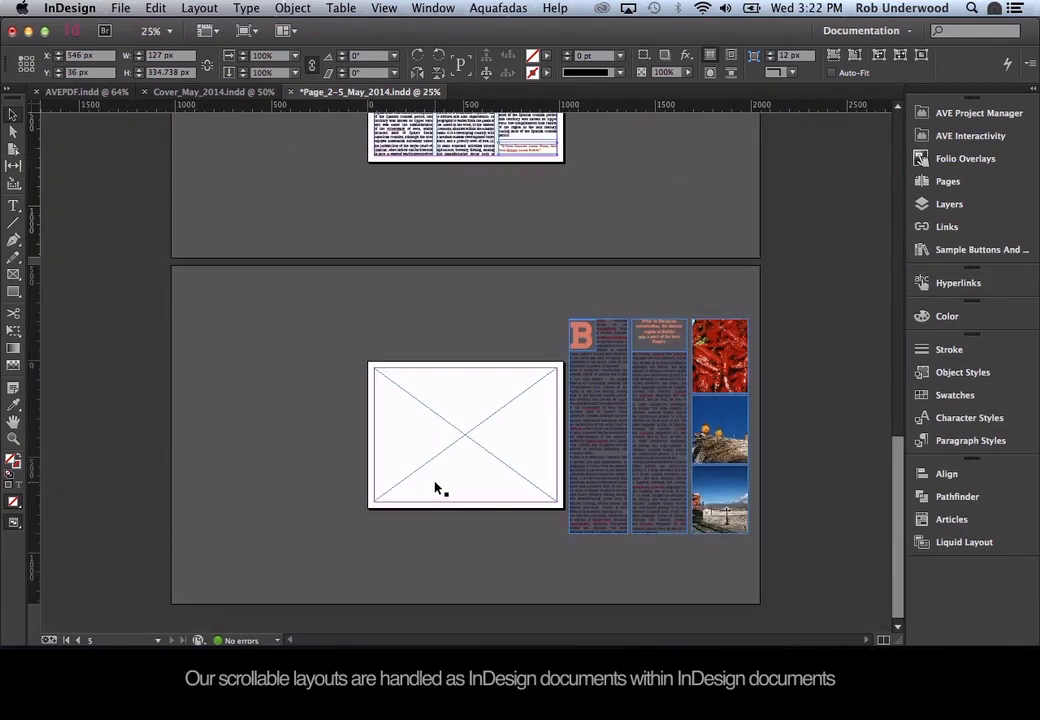
click(424, 438)
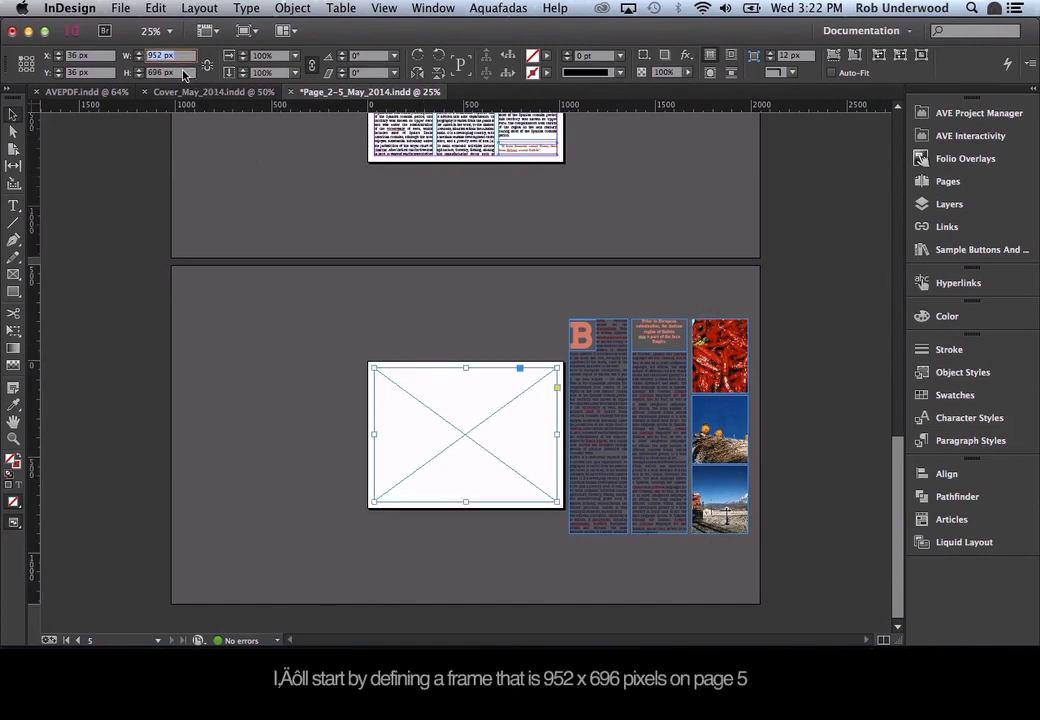
key(Tab)
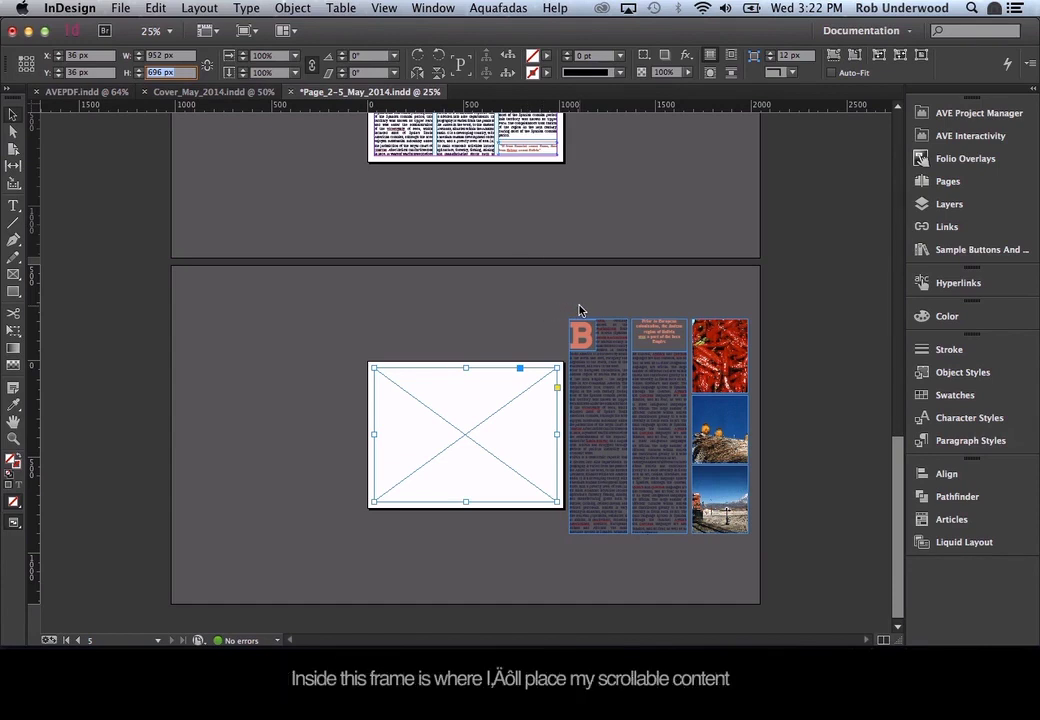
drag(578, 310, 736, 553)
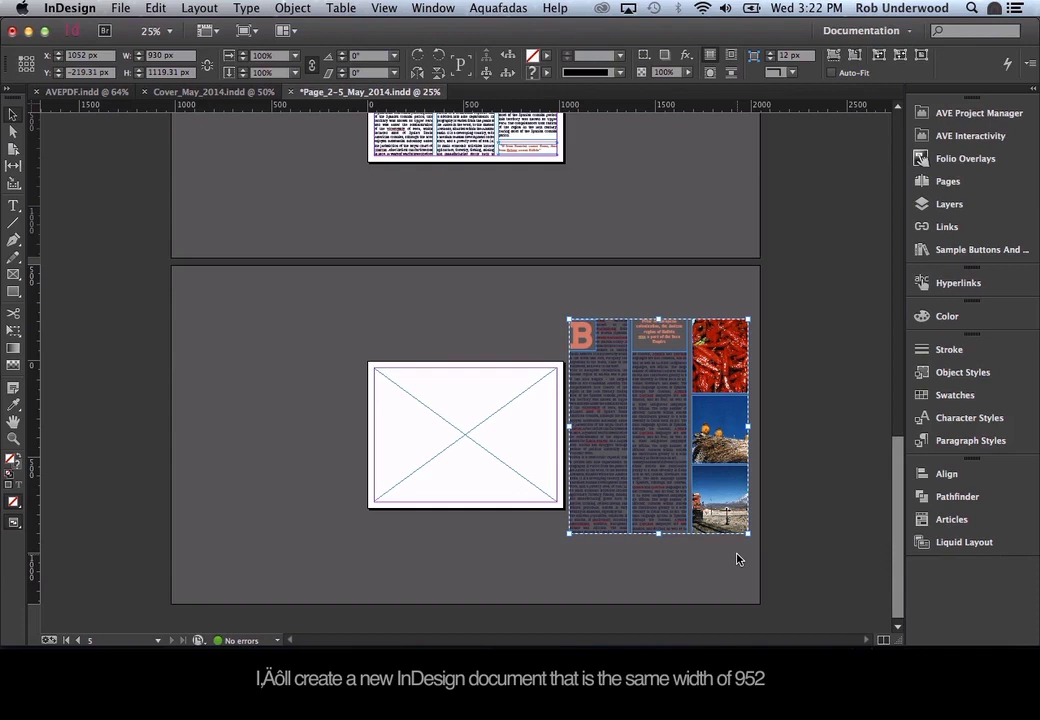
Create a new Digital Publishing document 952 px wide.
key(super+n)
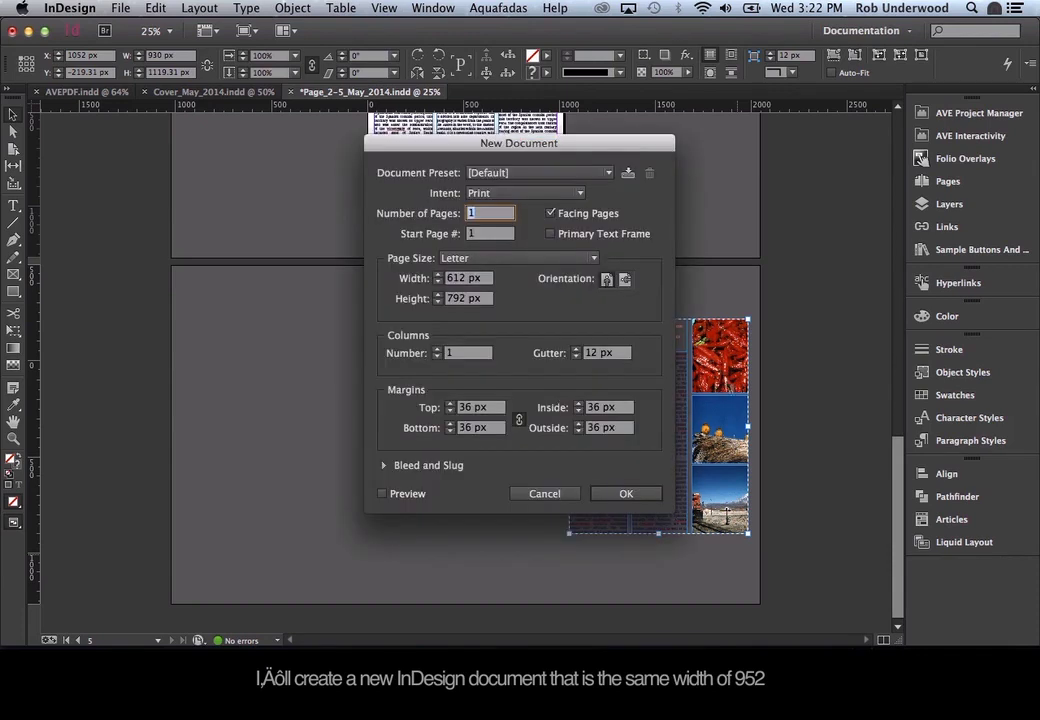
click(554, 197)
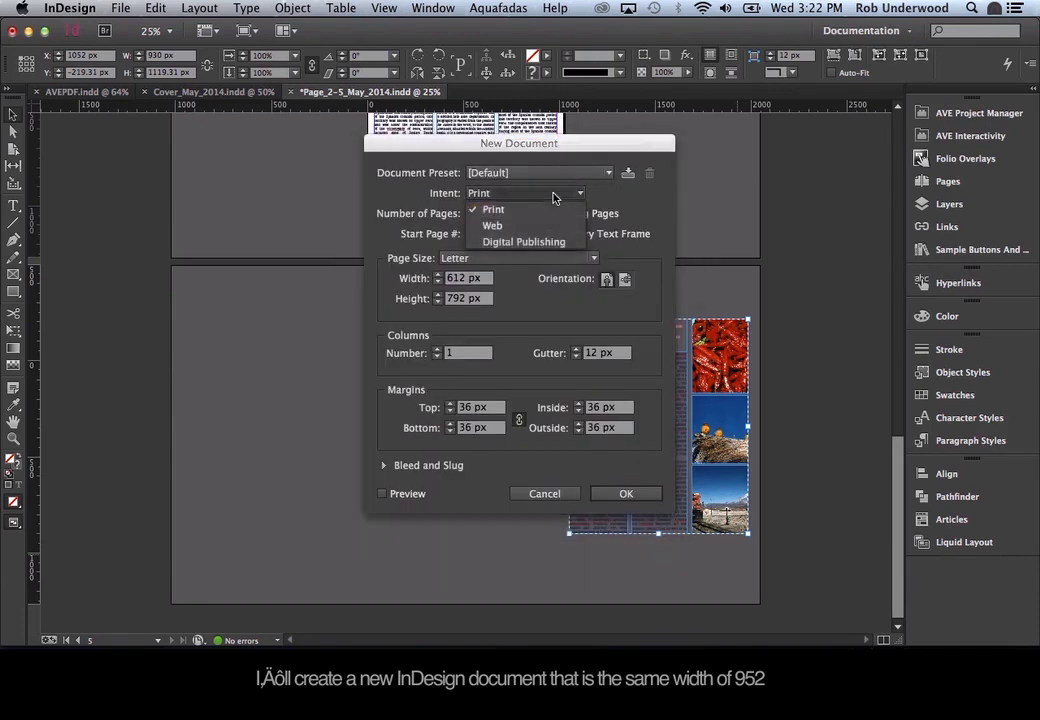
click(548, 242)
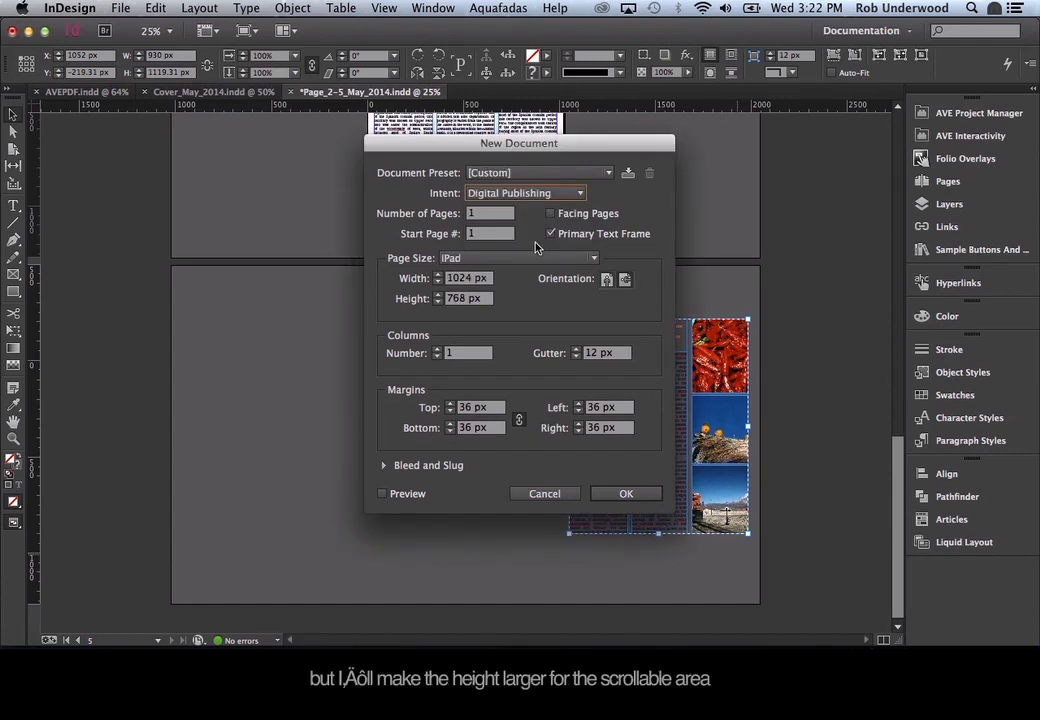
click(488, 280)
text(9)
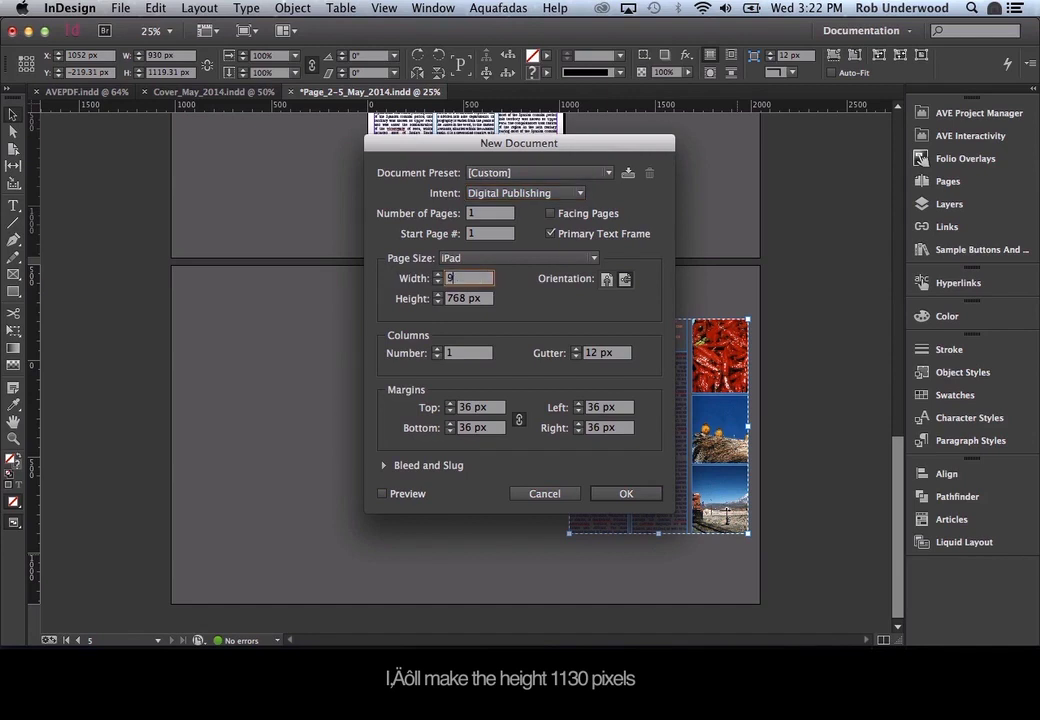
text(52)
key(Tab)
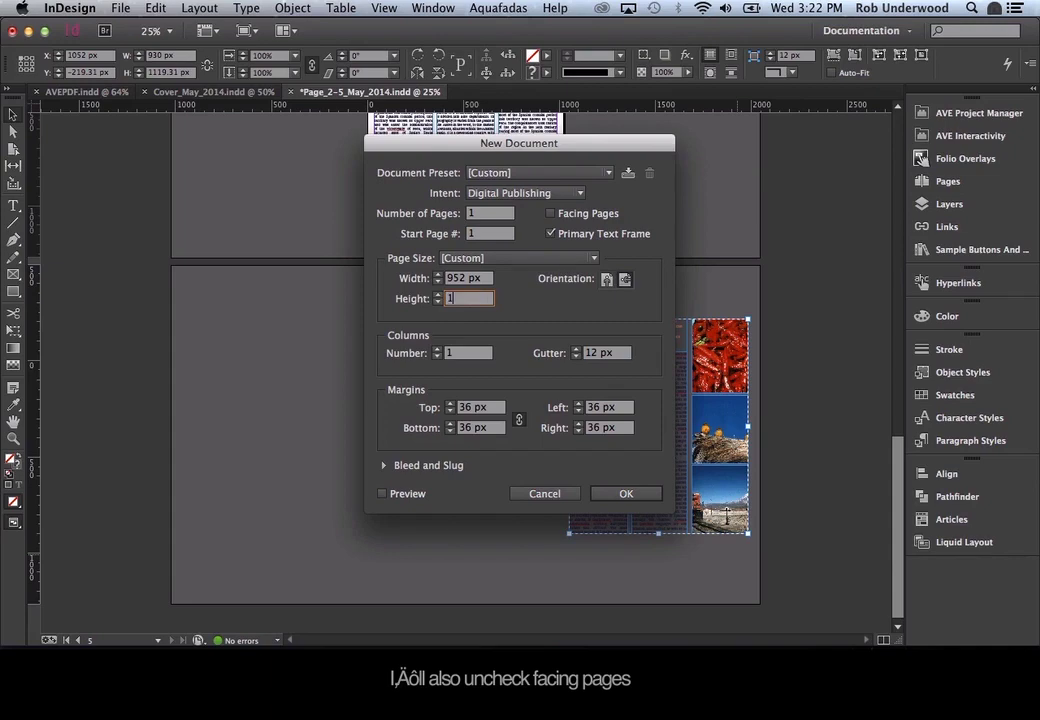
key(Return)
Paste the article frames into it and save it as scroll.indd.
key(super+v)
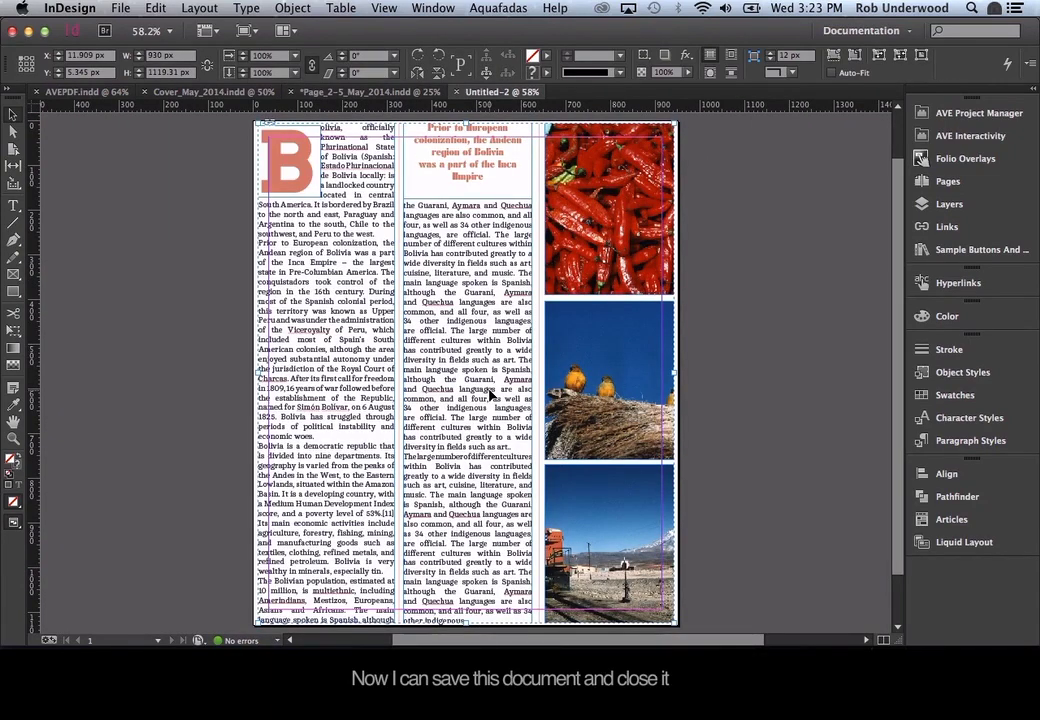
key(super+s)
text(scroll.indd)
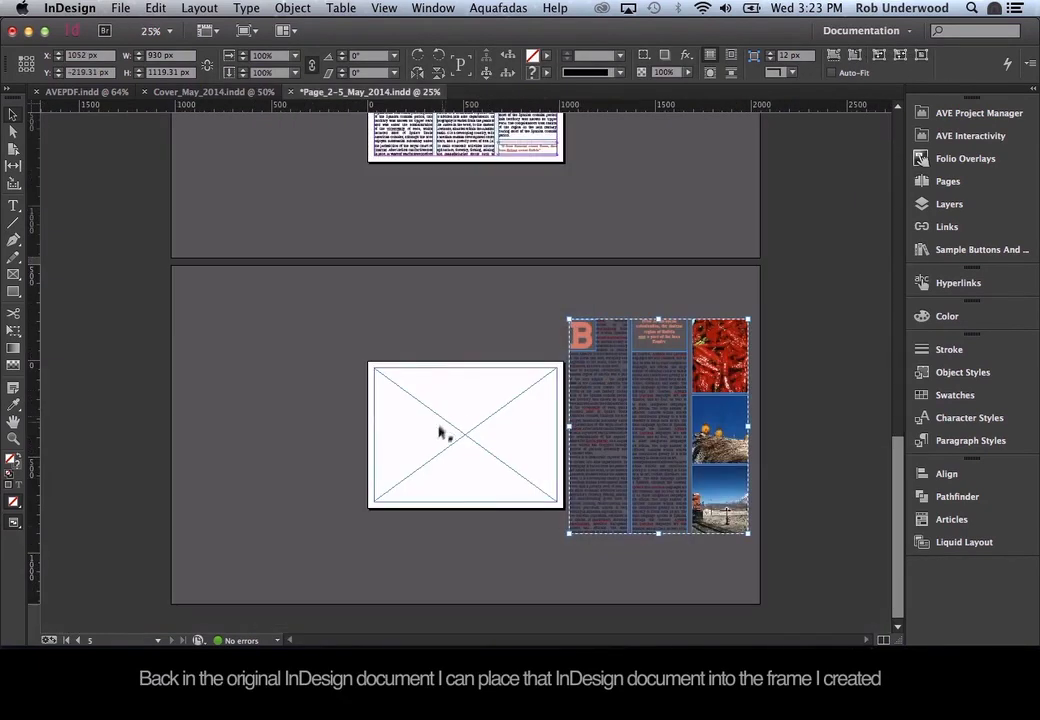
click(440, 432)
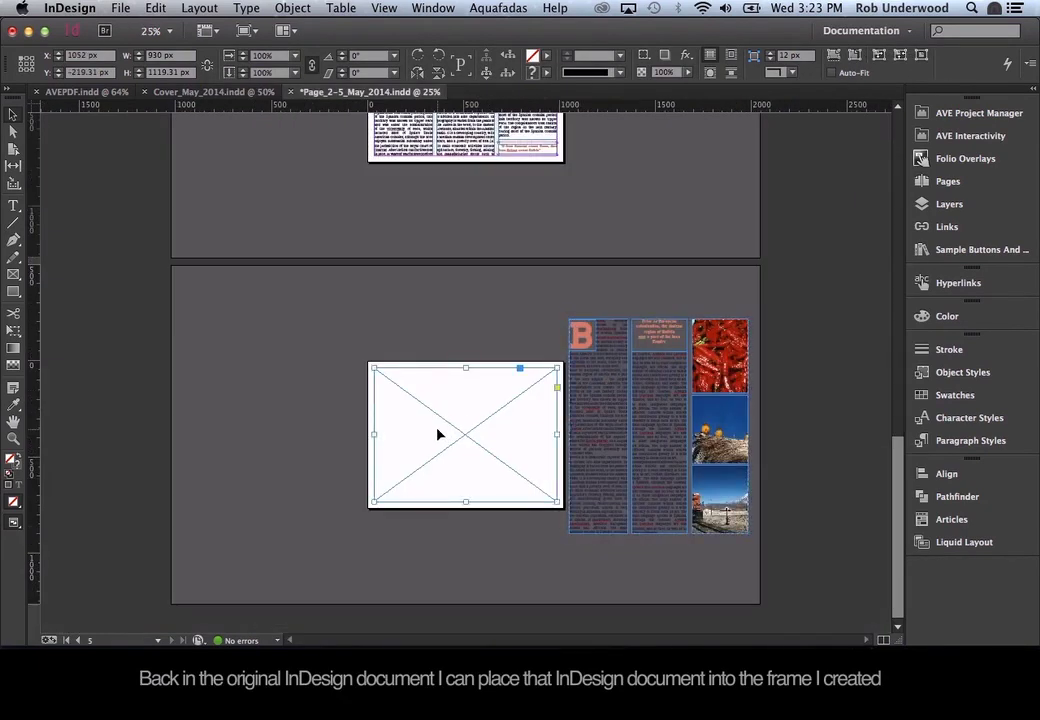
Place scroll.indd from the 1. Getting Started folder into the empty frame.
key(super+d)
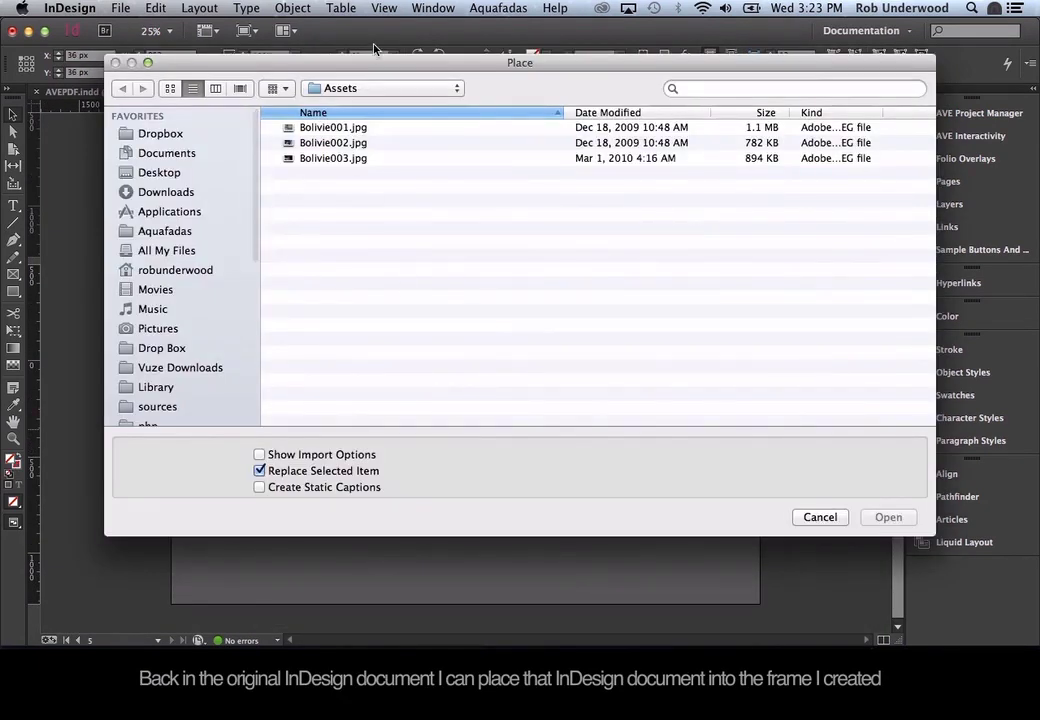
click(360, 88)
click(355, 103)
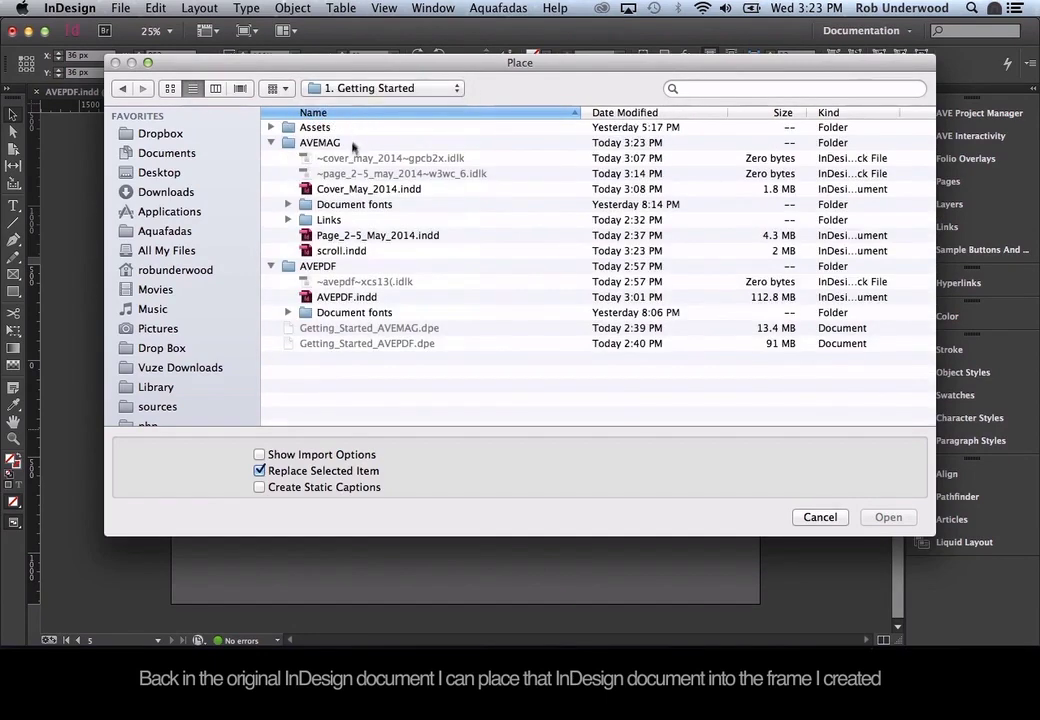
double_click(341, 251)
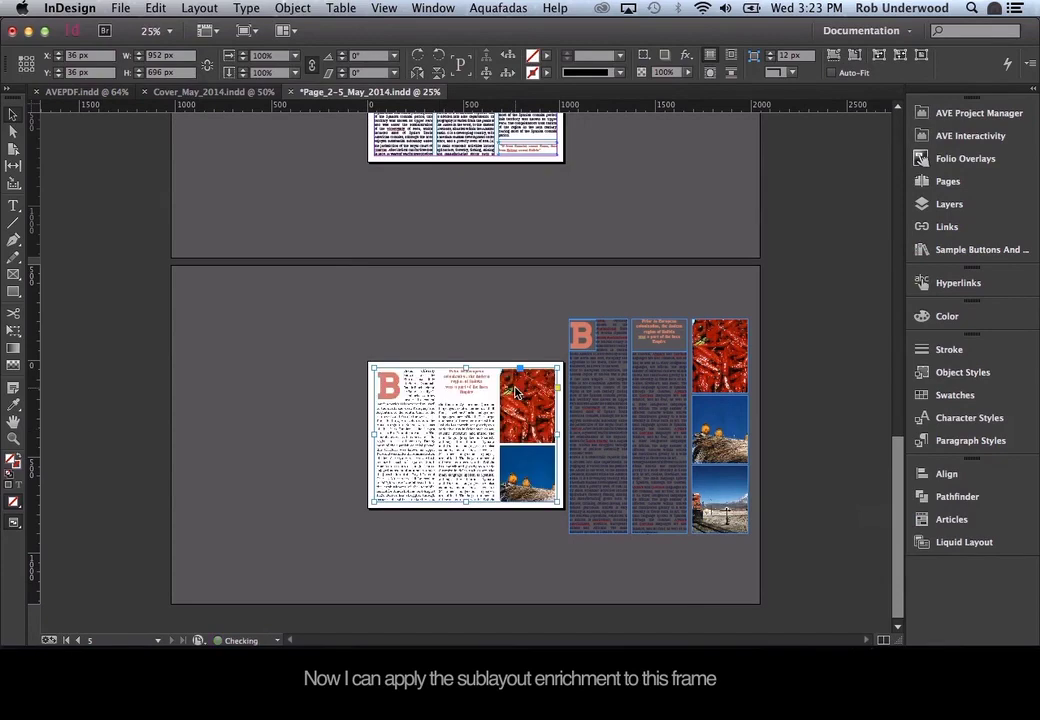
Make the frame a vertically scrolling SubLayout and show the AVE Project Manager.
click(970, 135)
click(782, 527)
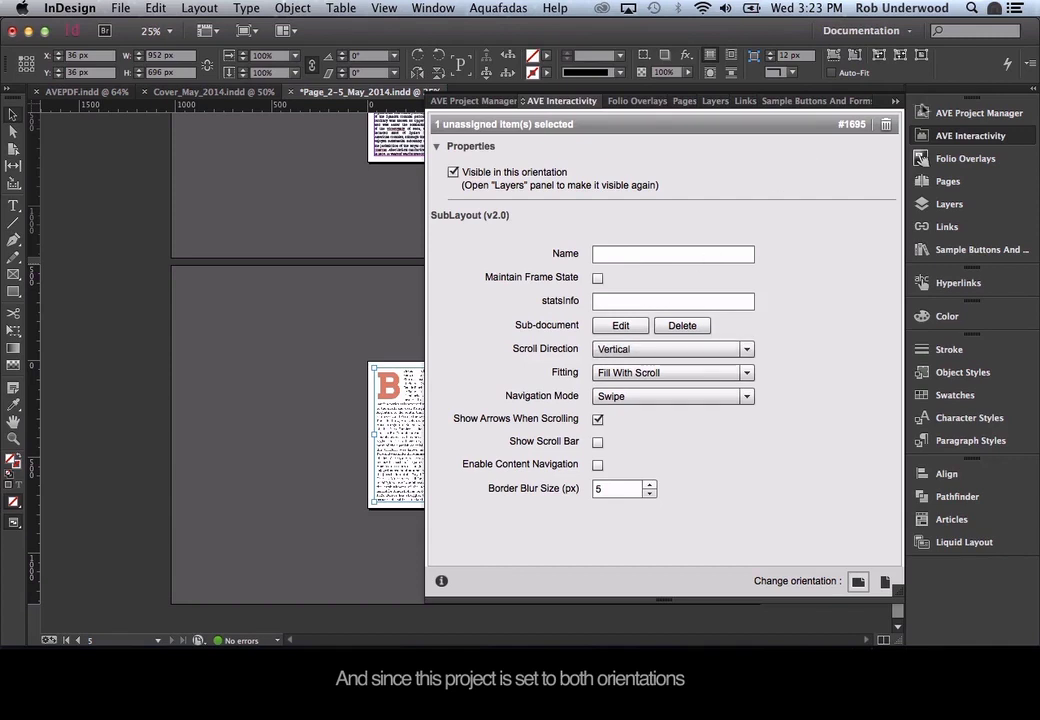
click(951, 136)
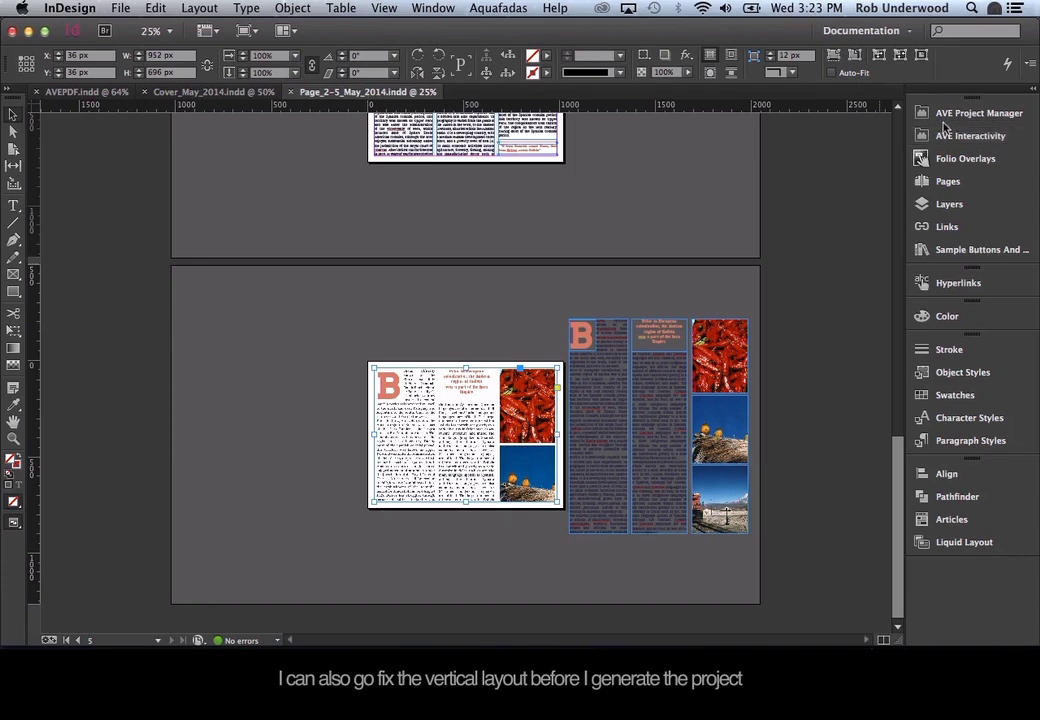
click(955, 115)
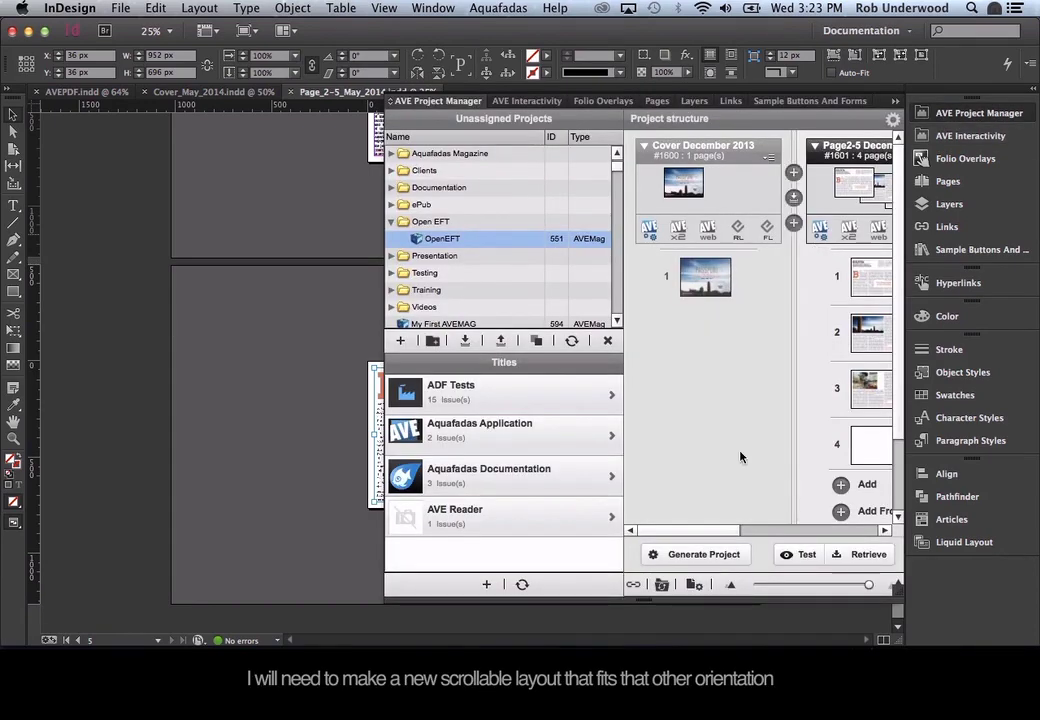
Generate the AVEMag project and preview the scrolling Bolivia article on the iPad.
click(702, 553)
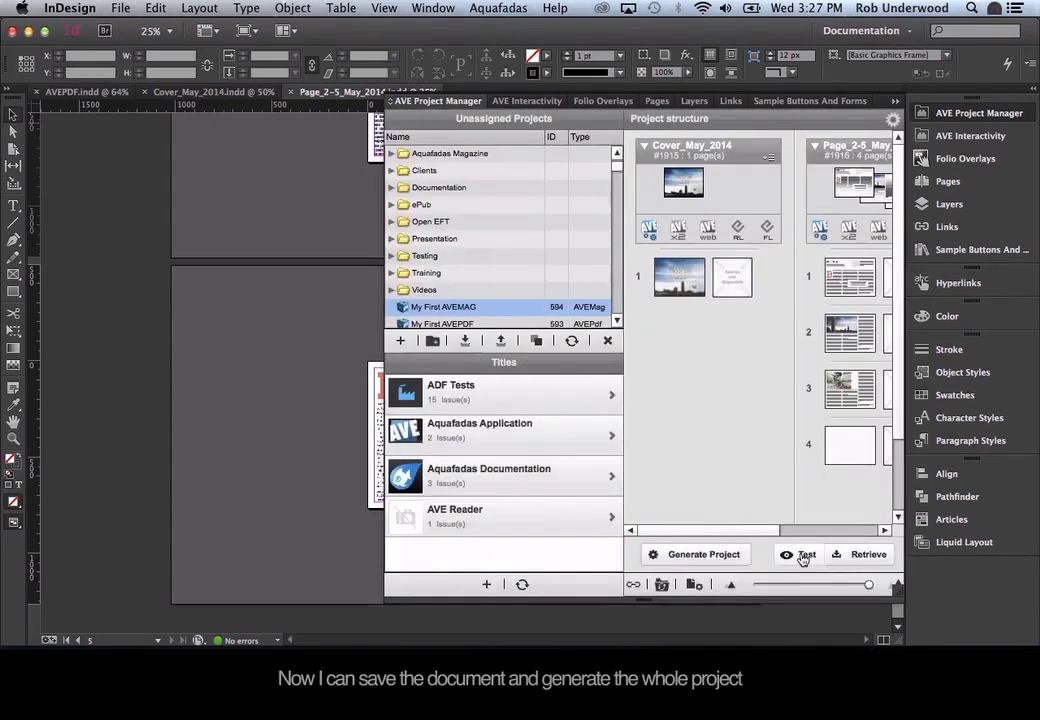
click(802, 555)
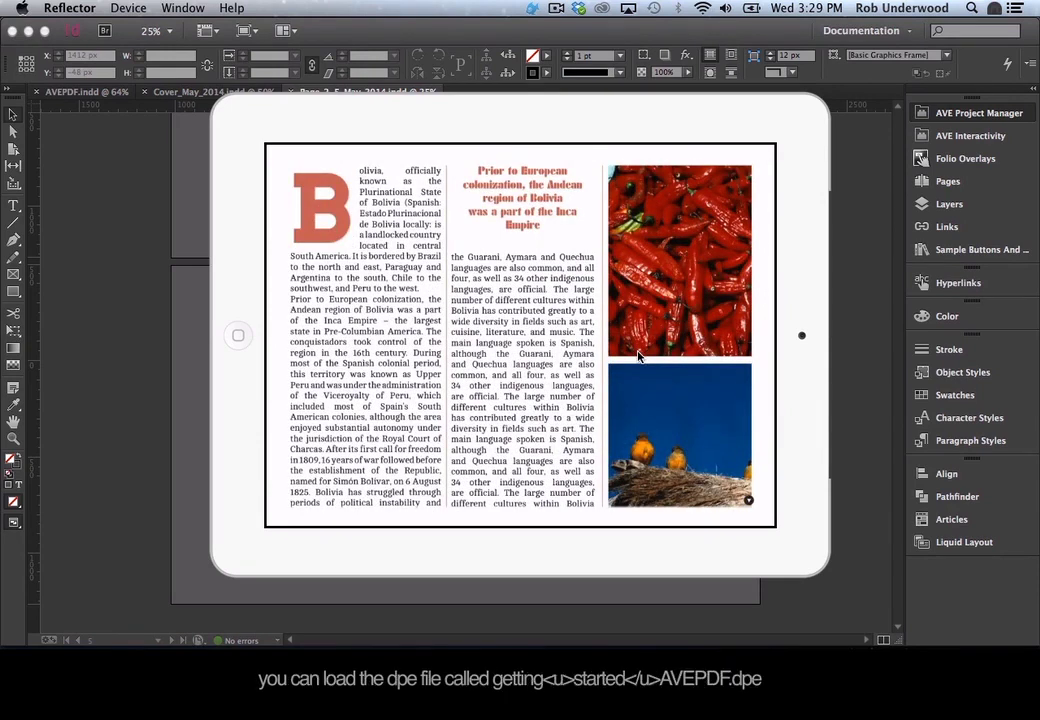
key(super+Tab)
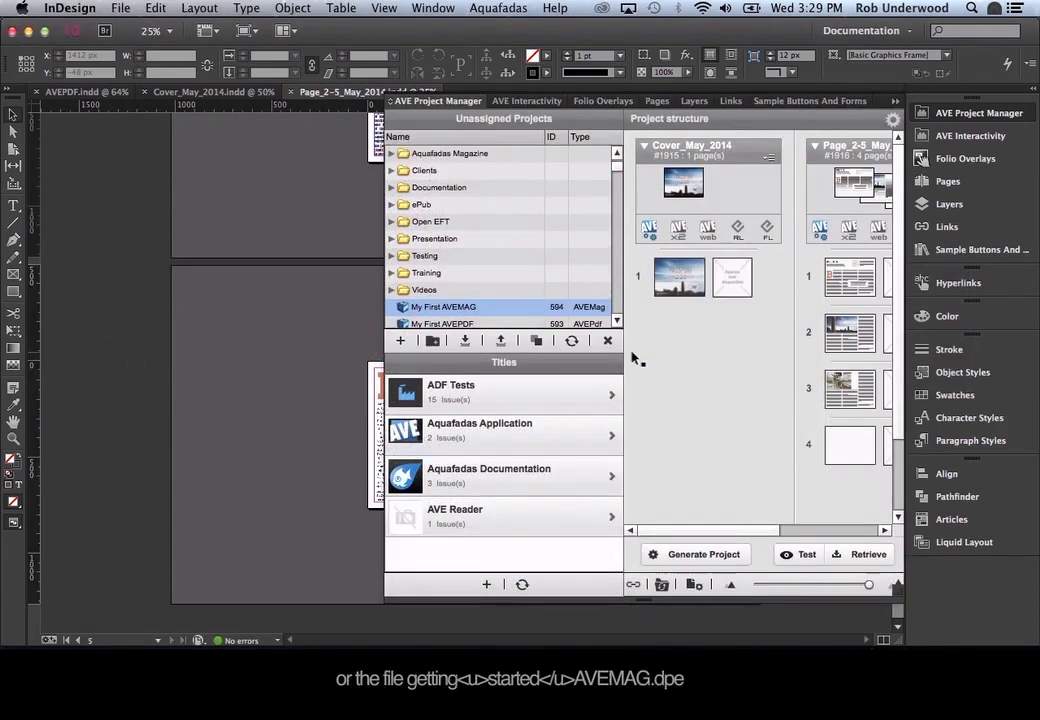
Import Getting_Started_AVEPDF.dpe from the Project Manager.
click(463, 343)
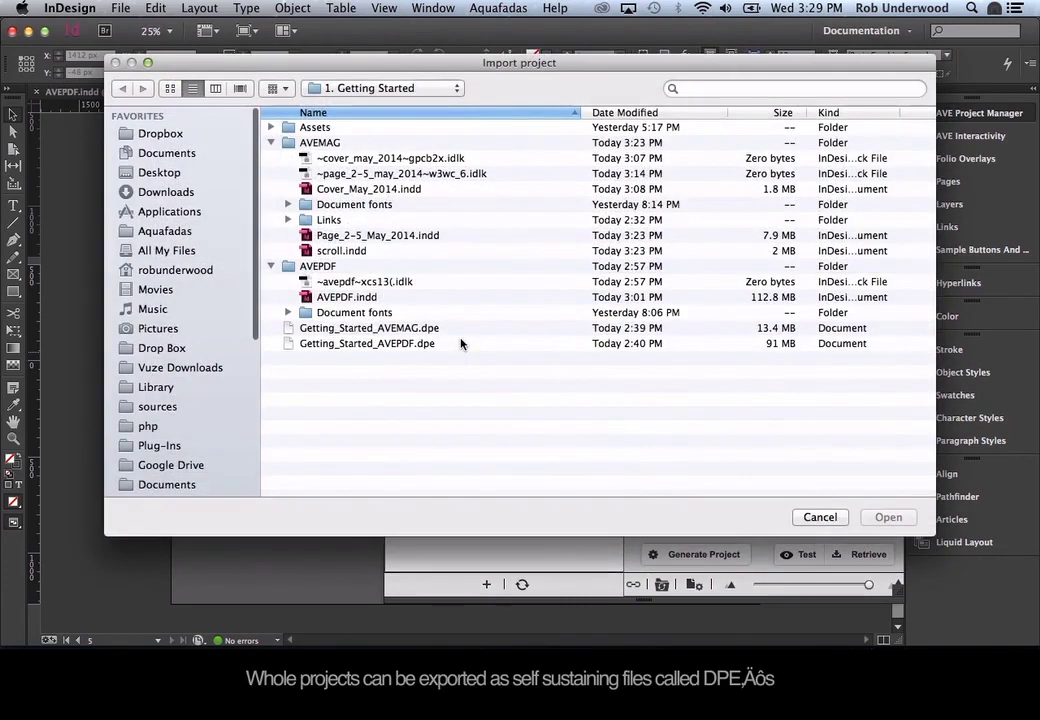
click(372, 343)
click(888, 517)
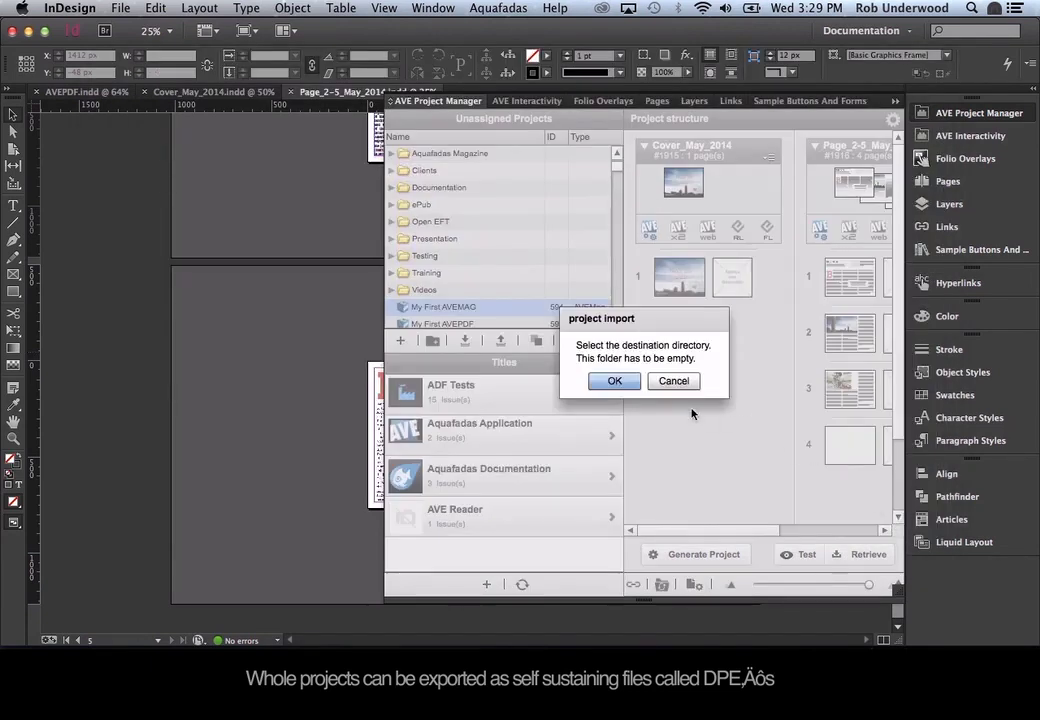
click(615, 381)
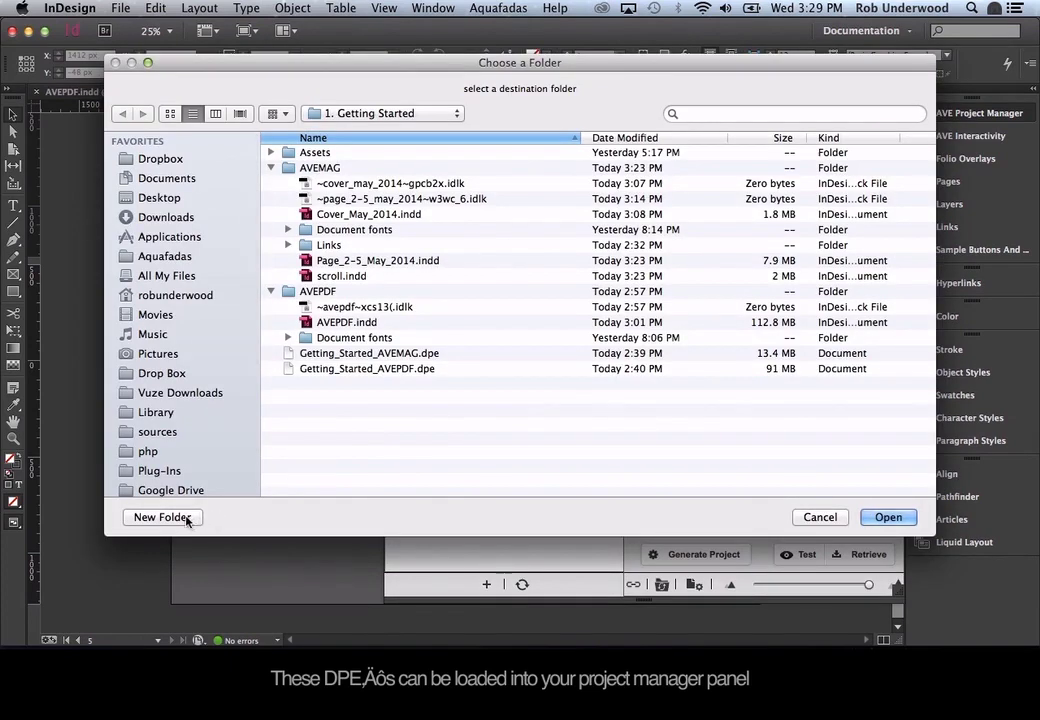
Create a new folder named AVEPDF2 and unpack the project into it.
click(182, 517)
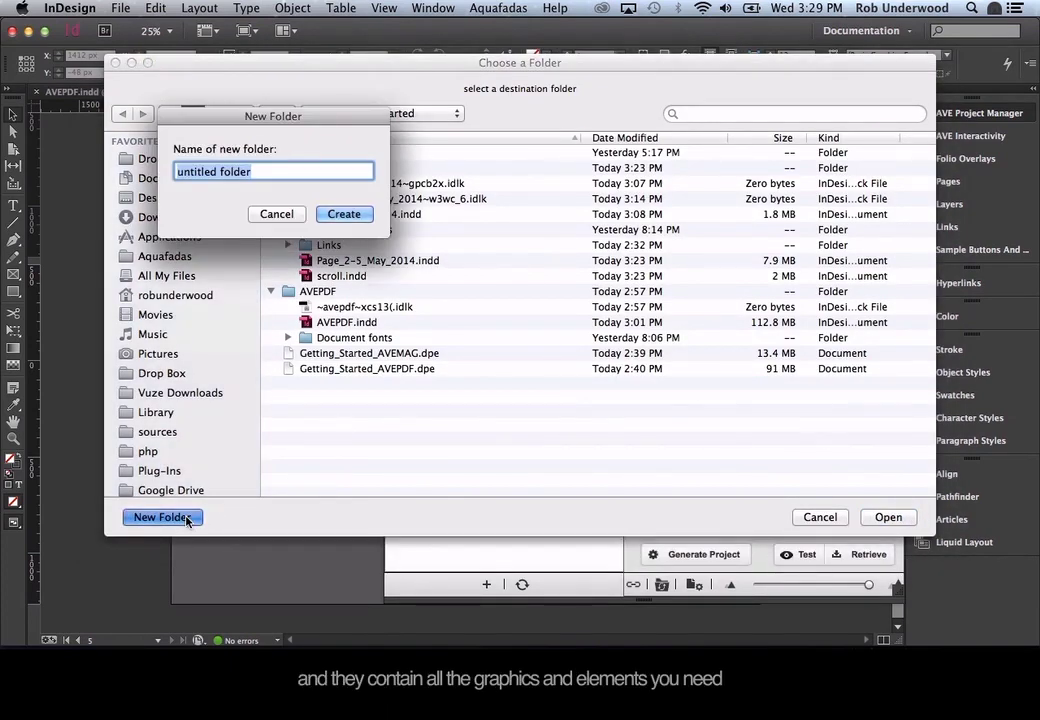
text(AVE)
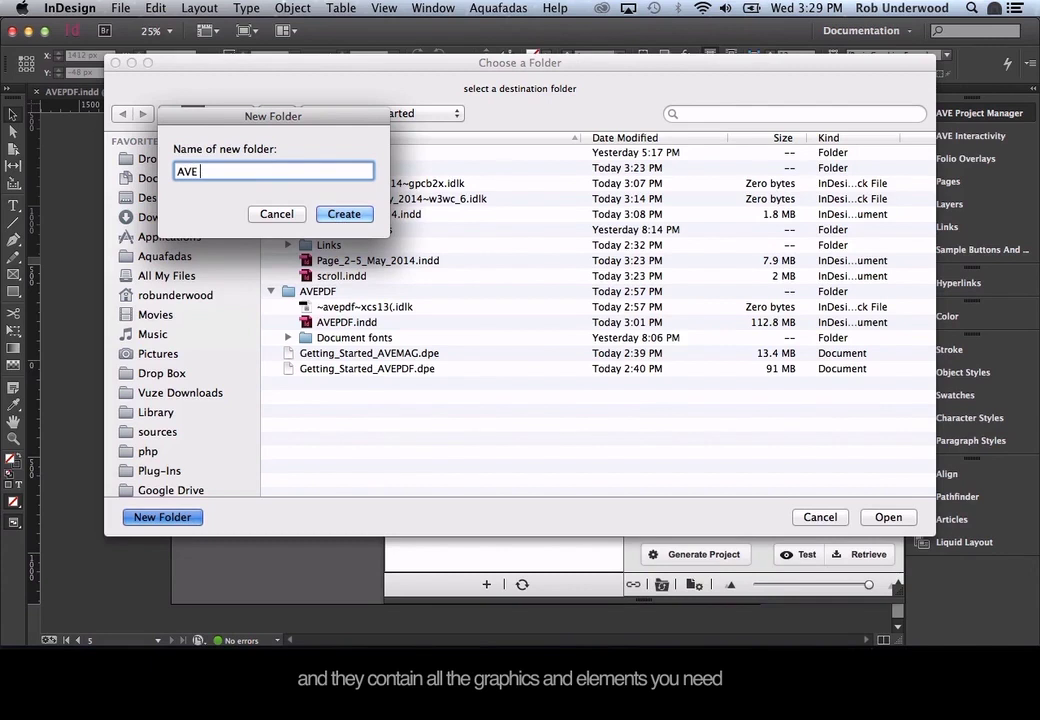
text(PDF)
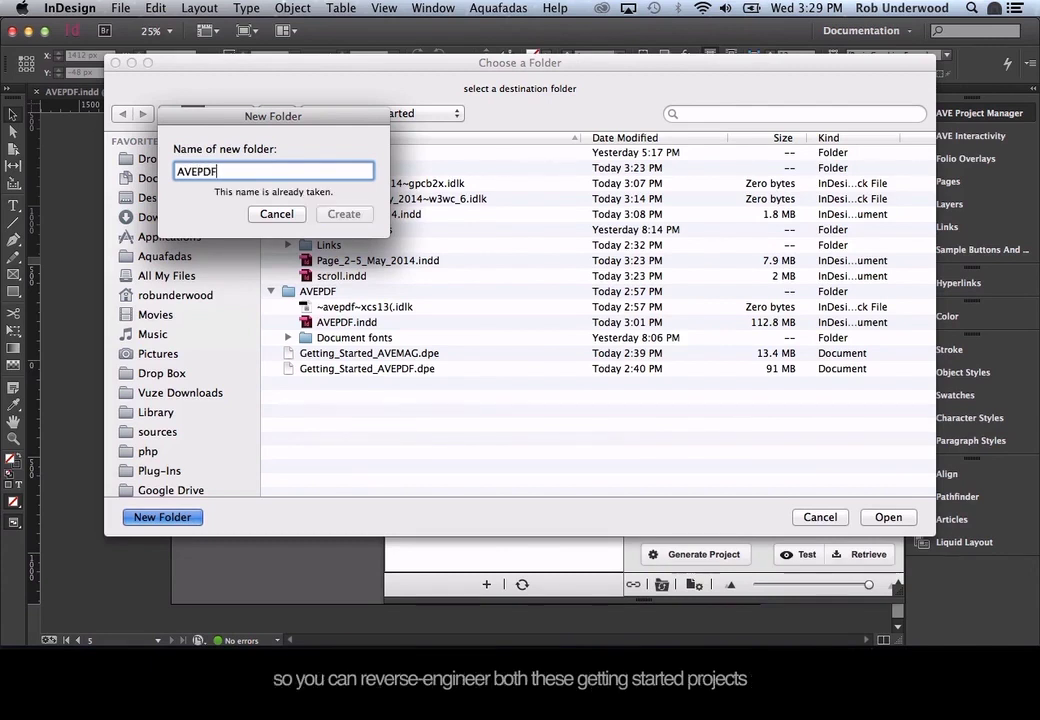
text(2)
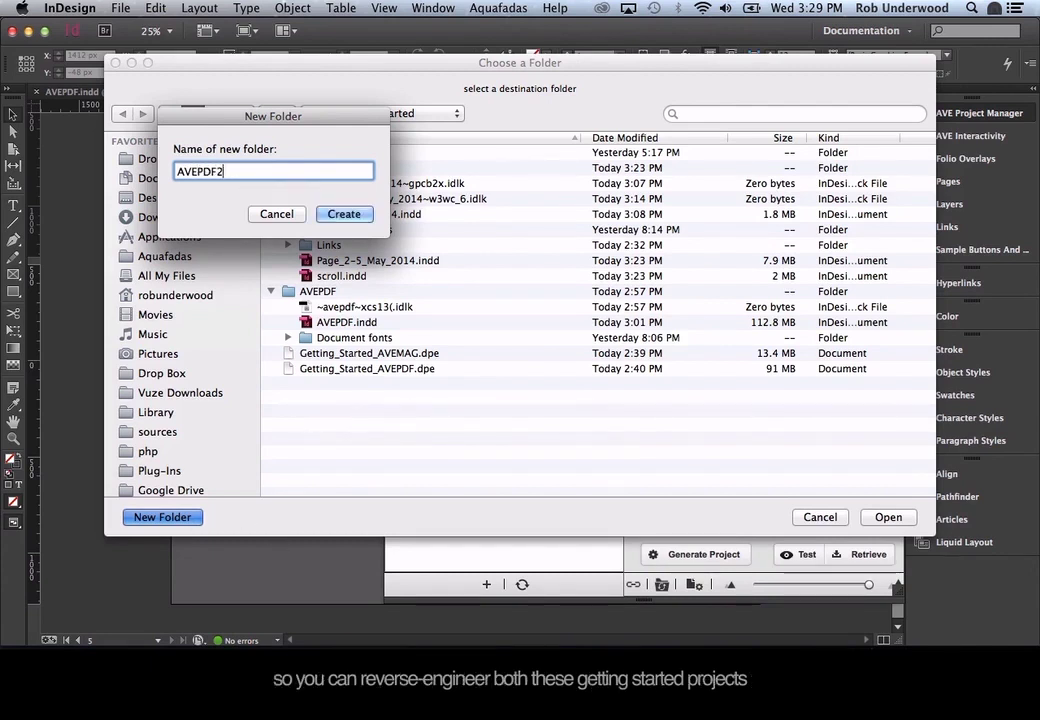
click(344, 214)
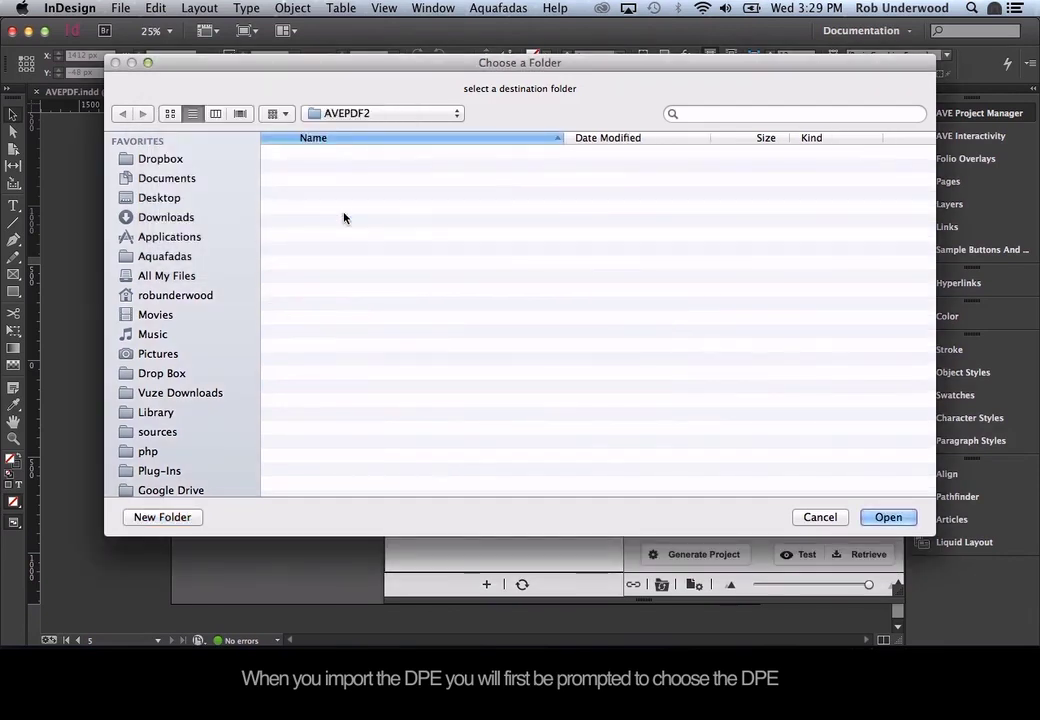
click(888, 517)
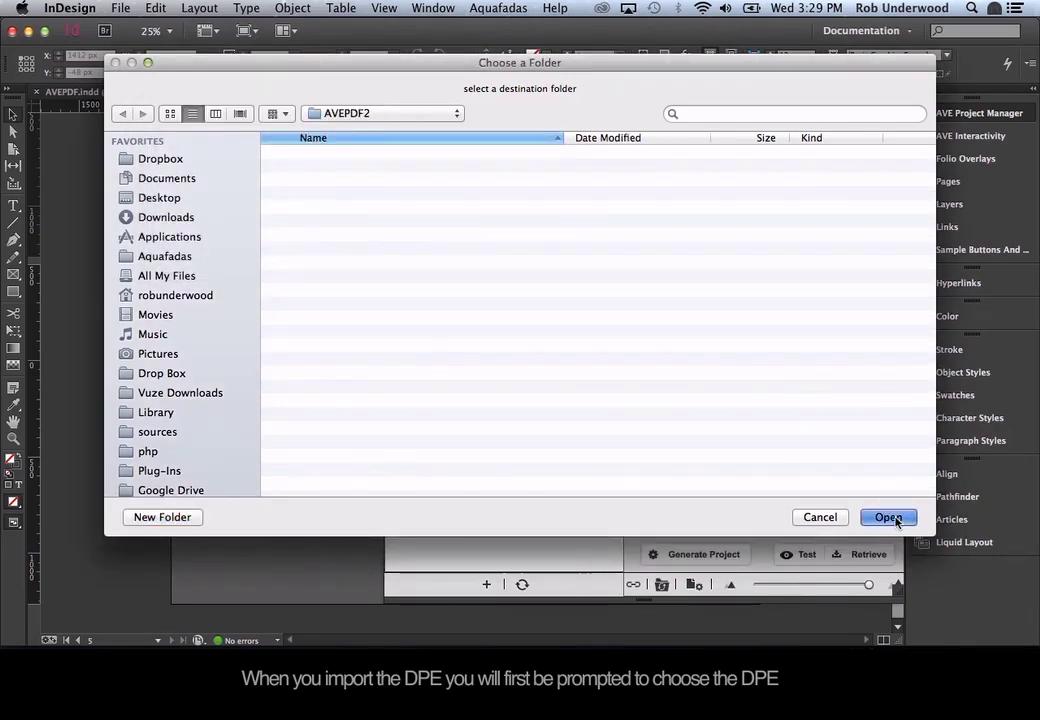